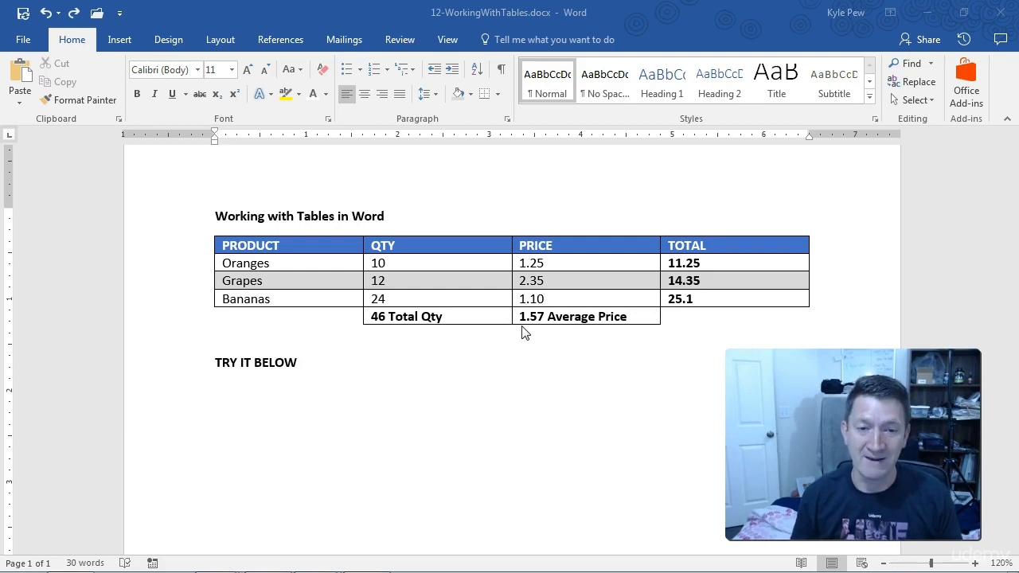
# Insert a table with four columns and five rows on the empty line below the TRY IT BELOW heading.
pyautogui.click(253, 390)
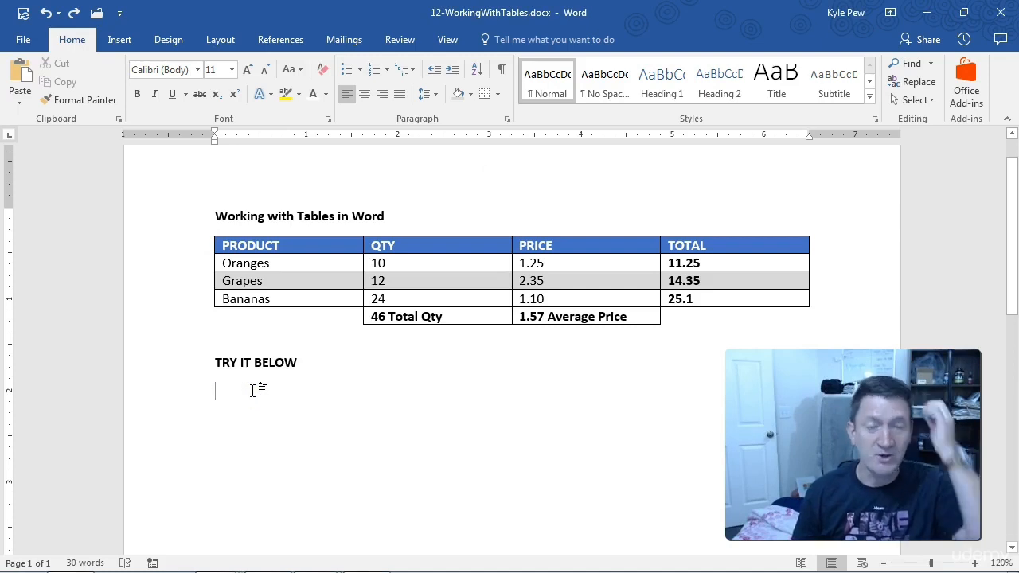
pyautogui.scroll(-2, 253, 389)
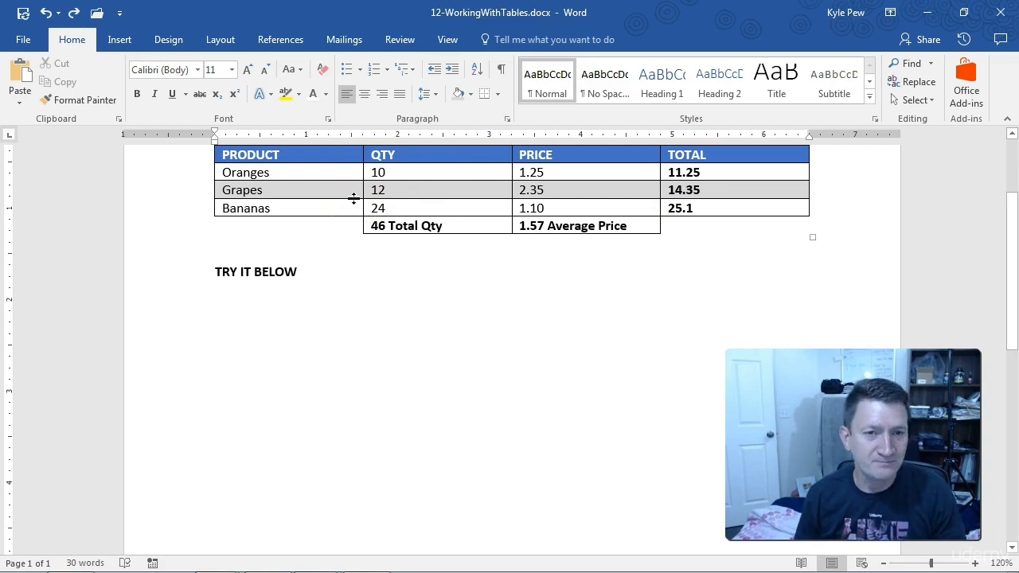
pyautogui.click(220, 305)
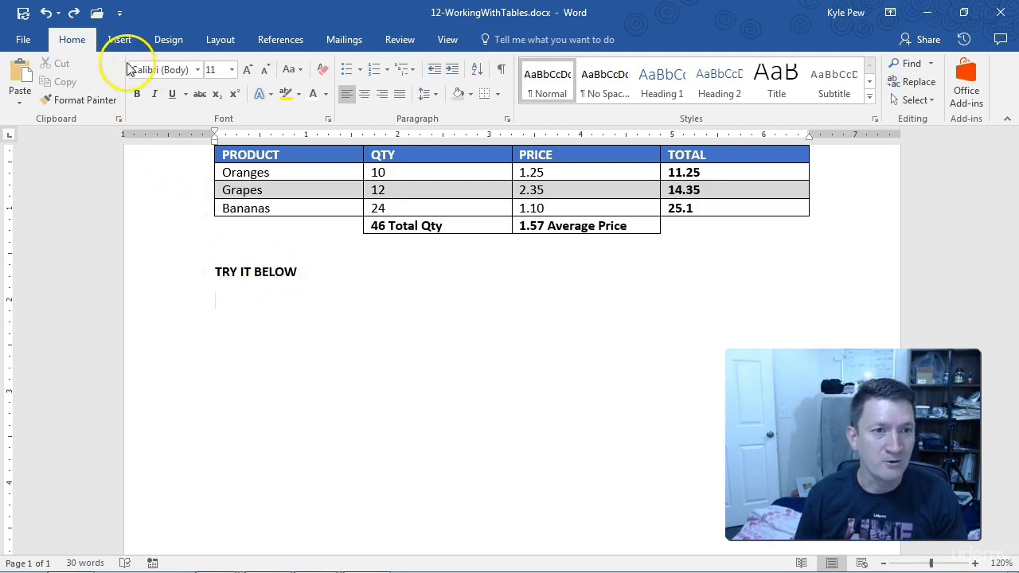
pyautogui.click(121, 39)
pyautogui.moveTo(126, 38); pyautogui.dragTo(183, 7)
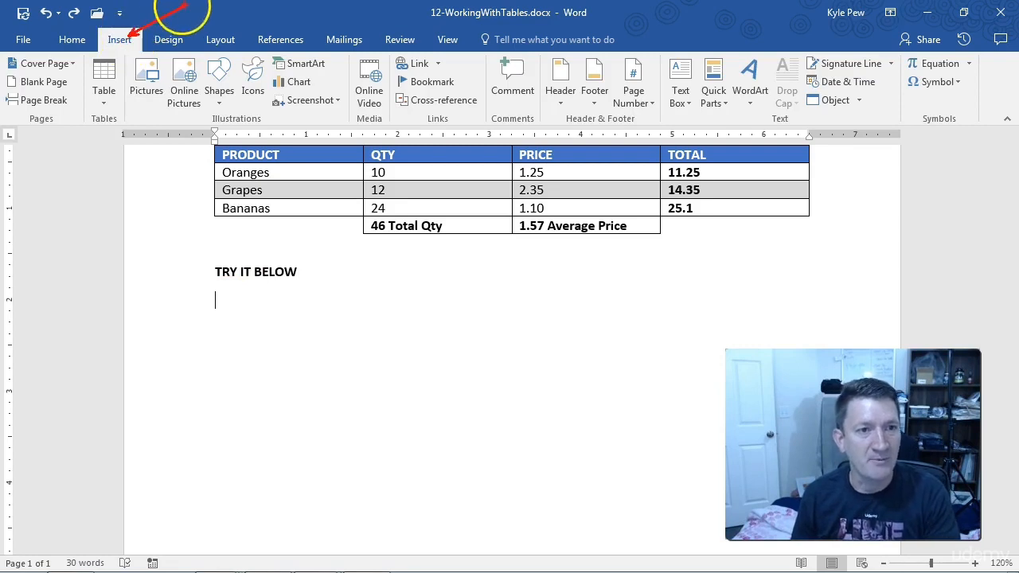
pyautogui.moveTo(85, 57); pyautogui.dragTo(124, 114)
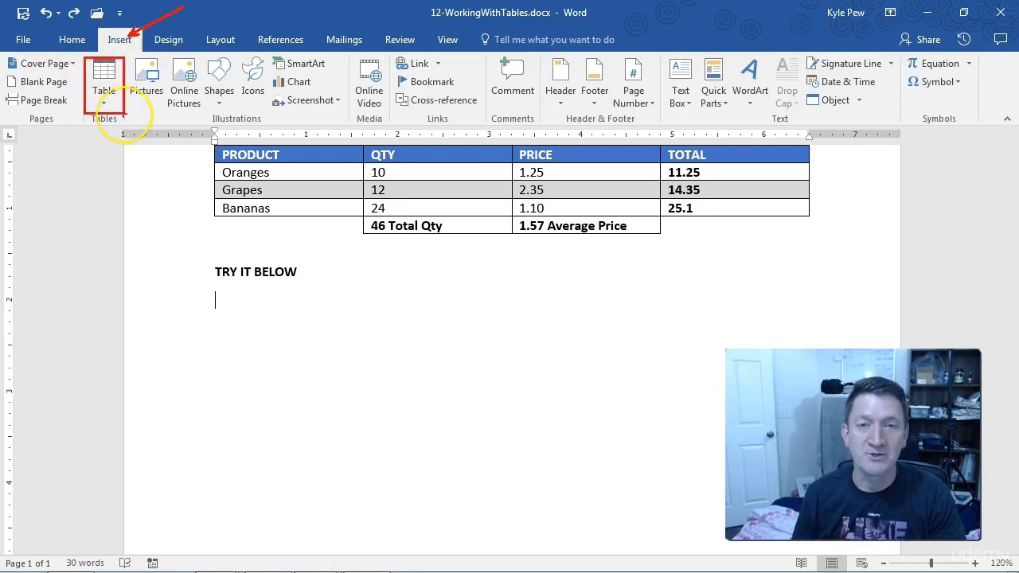
pyautogui.press('Escape')
pyautogui.click(102, 106)
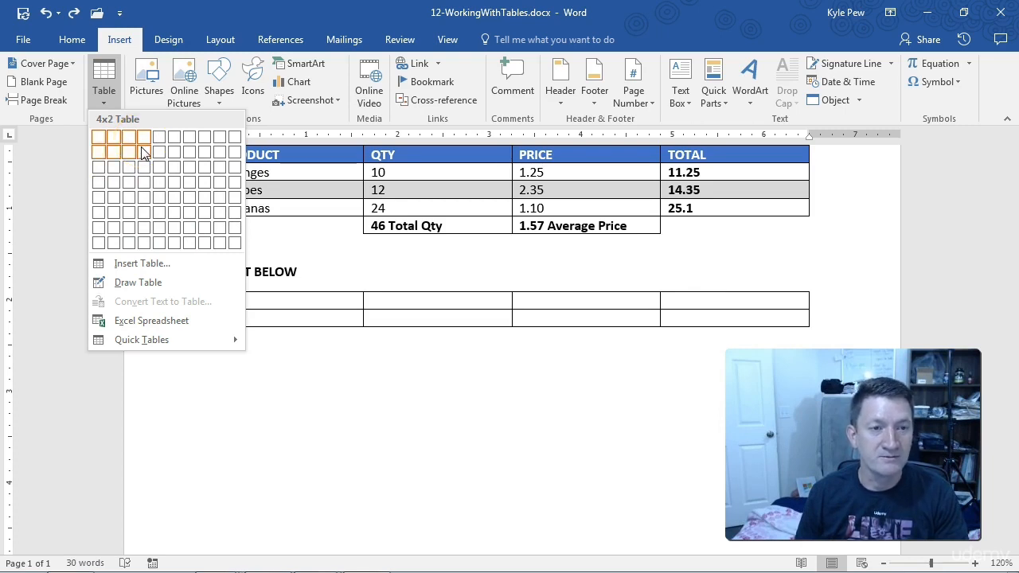
pyautogui.click(148, 201)
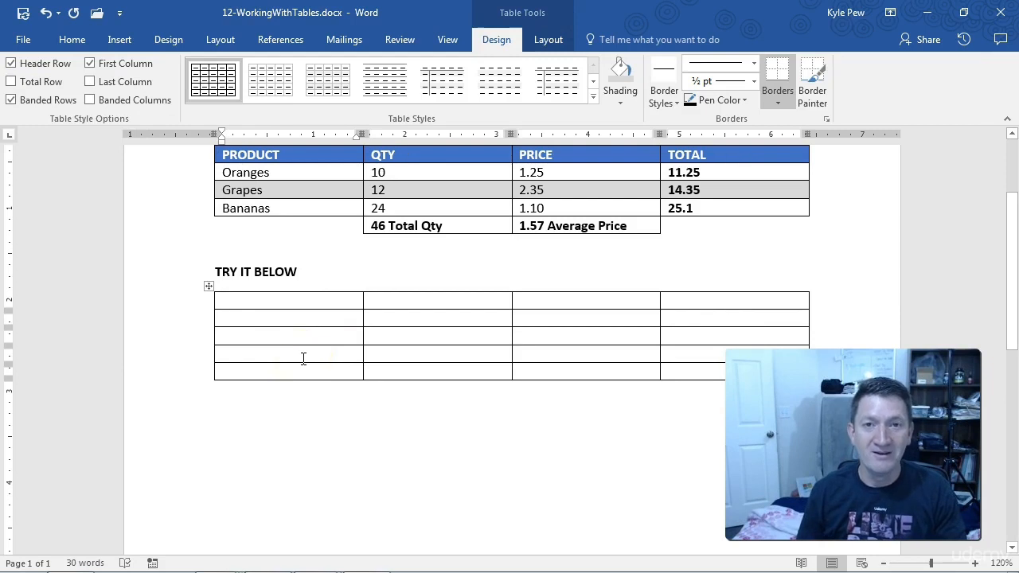
pyautogui.click(120, 40)
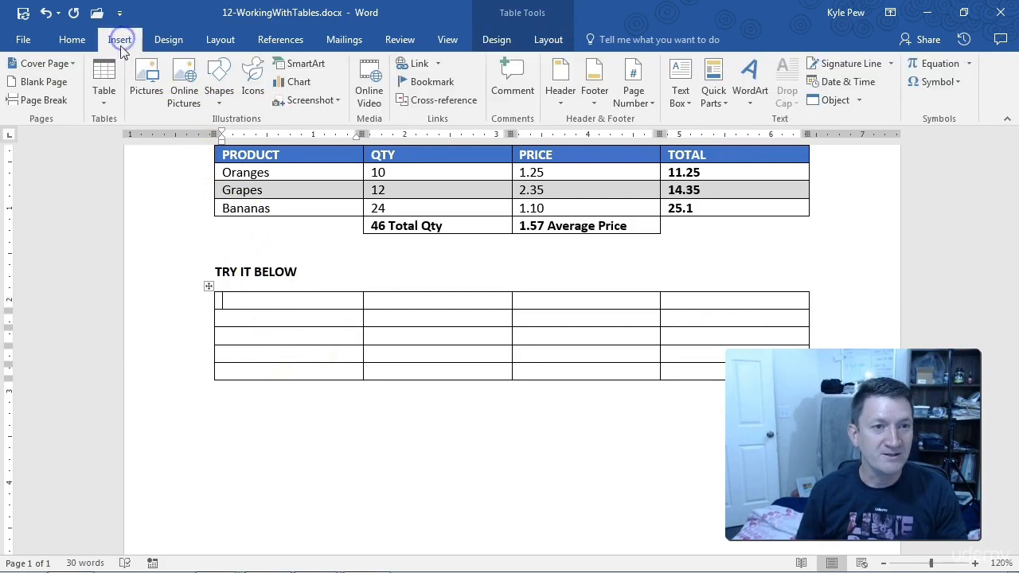
pyautogui.click(116, 93)
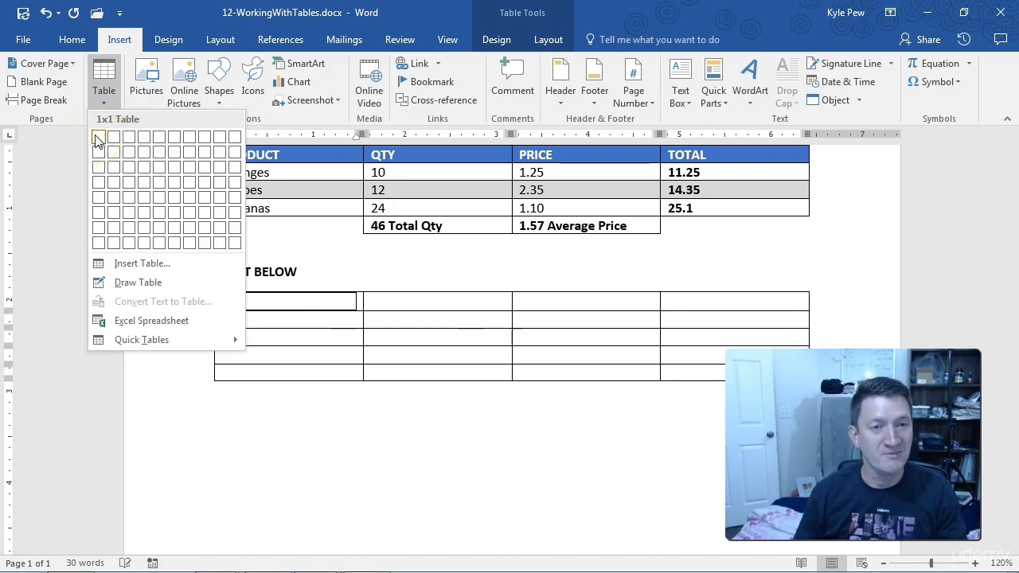
pyautogui.press('Escape')
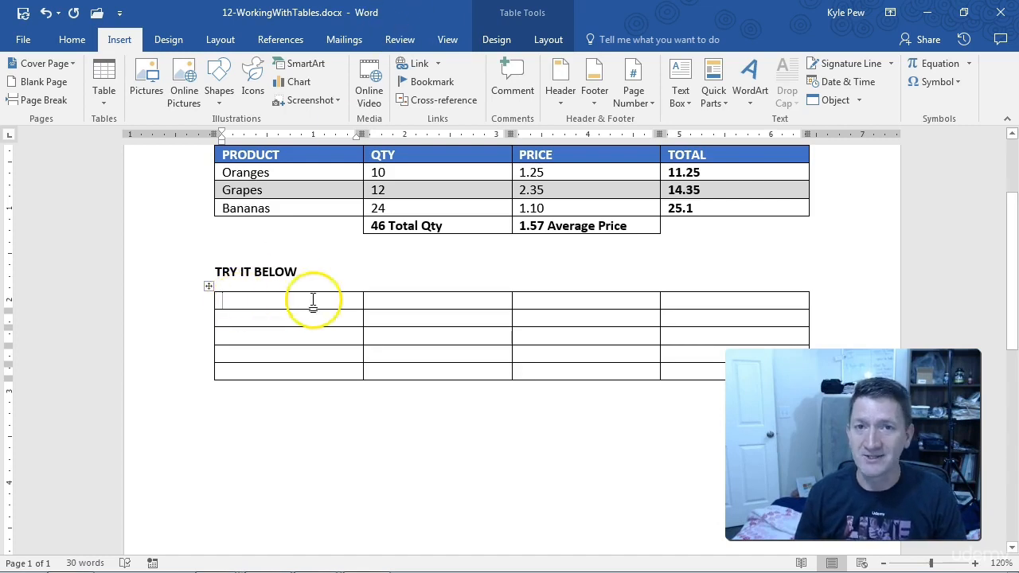
# Fill the new table's first row with the column headings PRODUCT, QTY, PRICE and TOTAL.
pyautogui.click(288, 301)
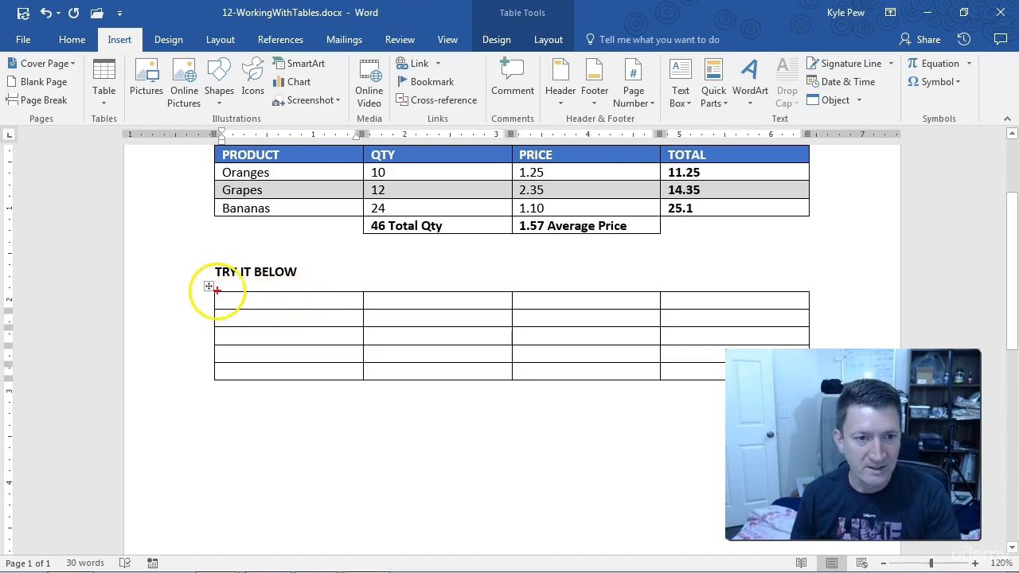
pyautogui.moveTo(211, 292); pyautogui.dragTo(363, 308)
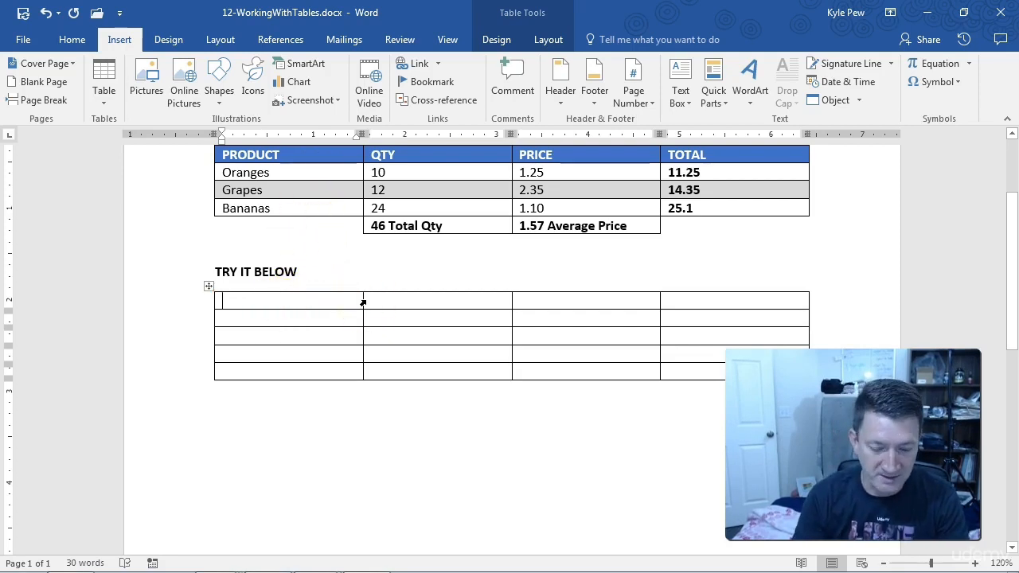
pyautogui.write('OR')
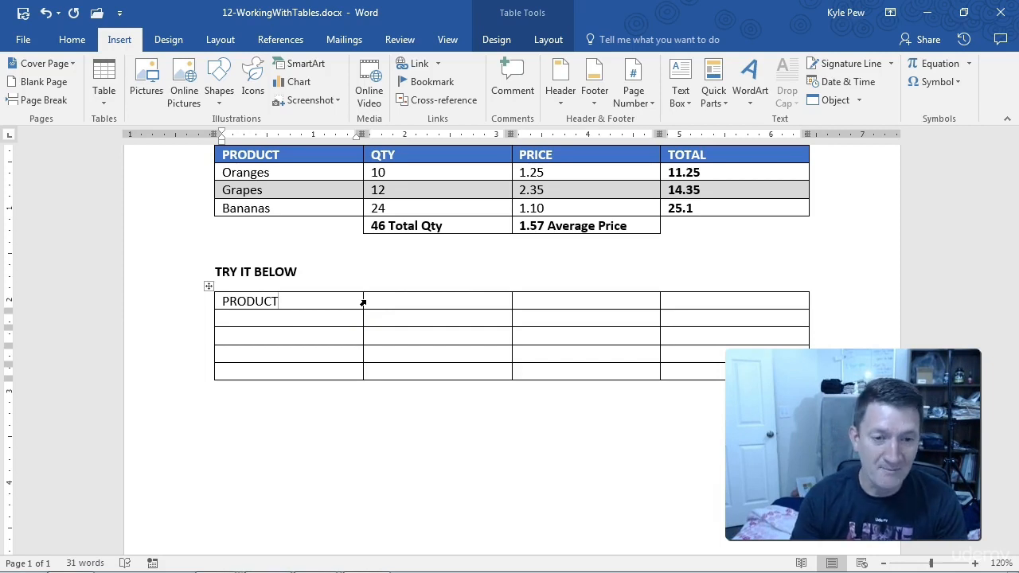
pyautogui.click(363, 303)
pyautogui.write('QTY')
pyautogui.press('Tab')
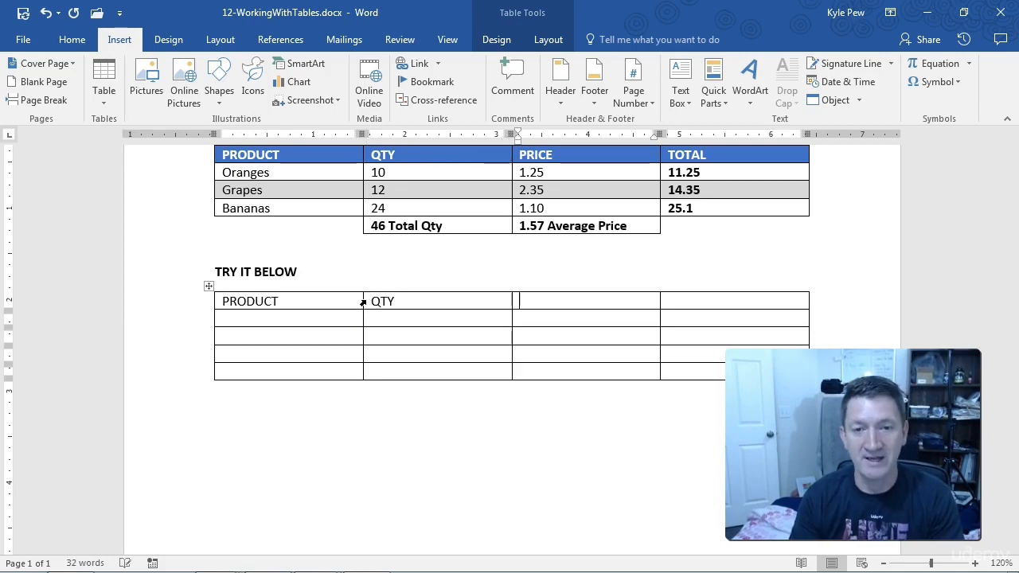
pyautogui.write('PRICE')
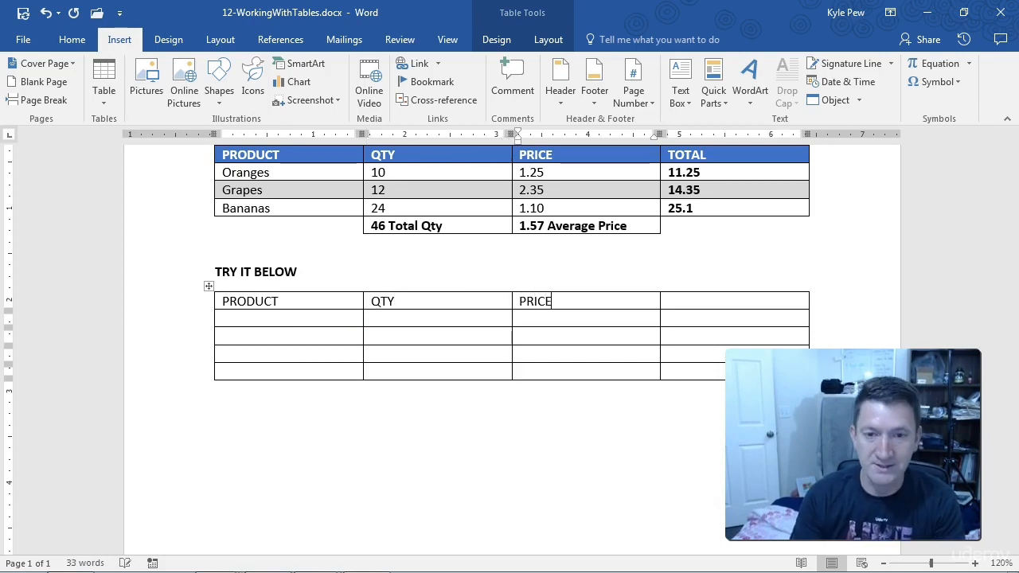
pyautogui.press('Tab')
pyautogui.write('T')
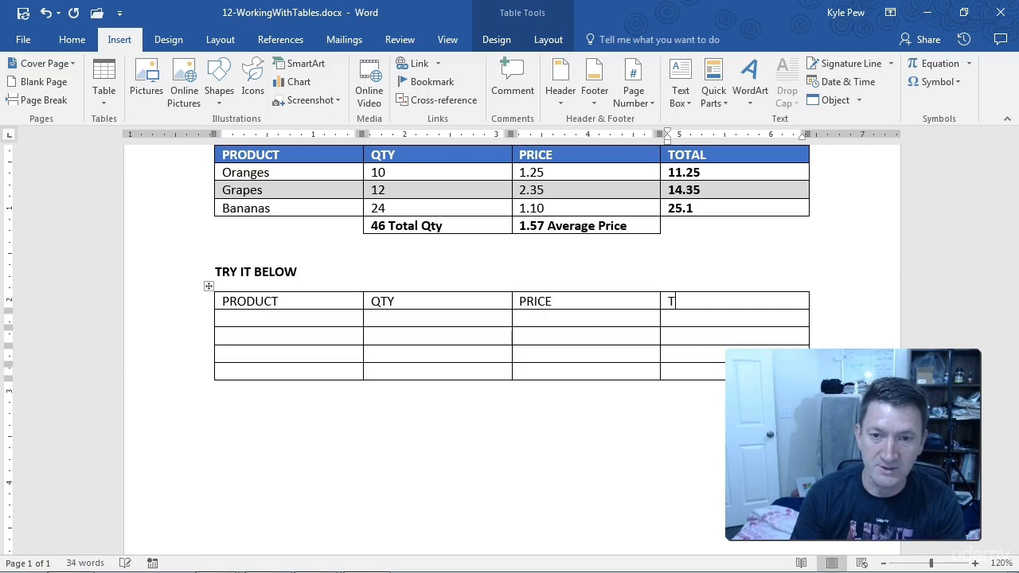
pyautogui.write('OTAL')
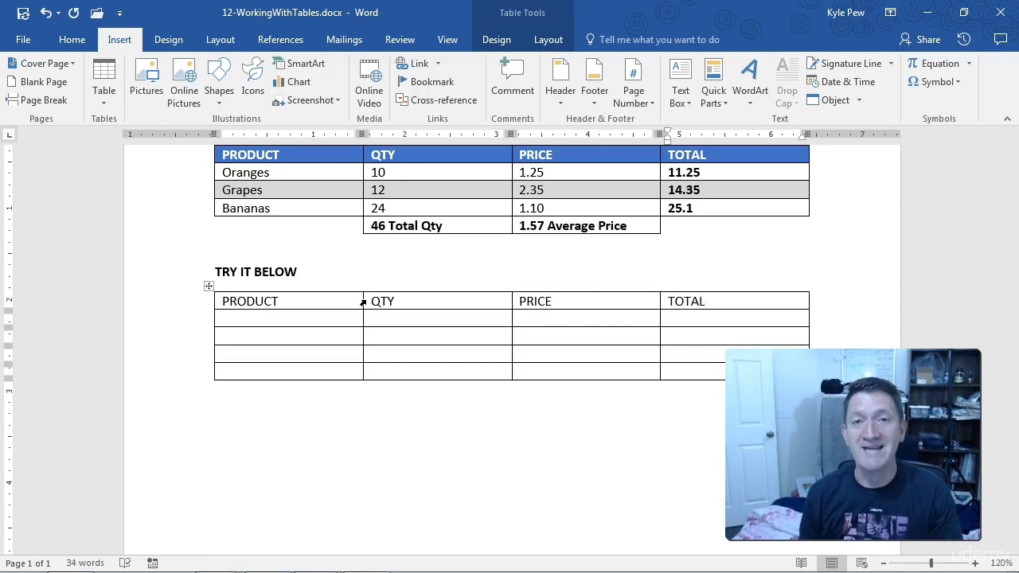
# Fill the second row with product Oranges, quantity 10 and price 1.25, leaving its TOTAL cell empty.
pyautogui.press('Tab')
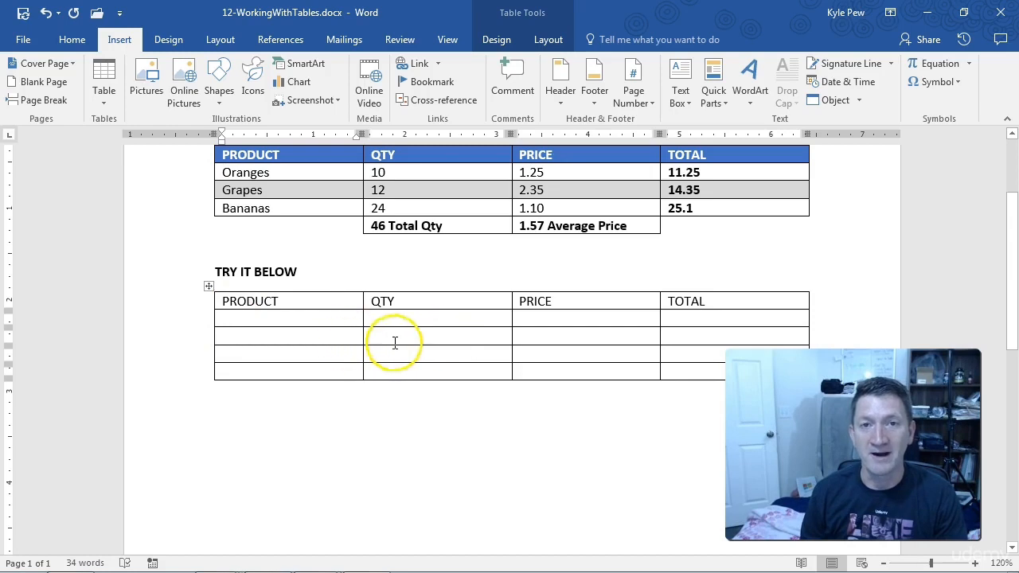
pyautogui.write('Oranges')
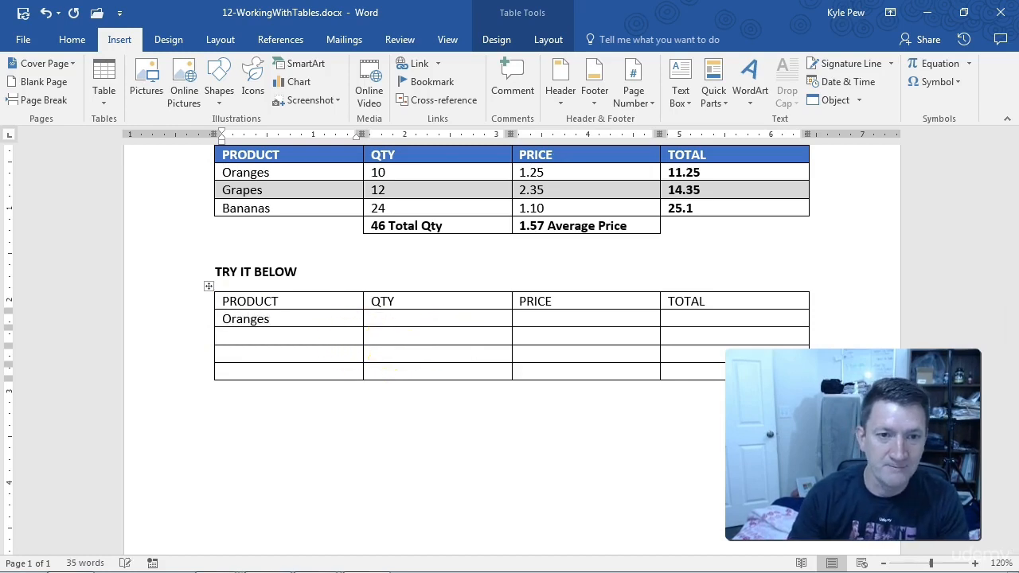
pyautogui.press('Tab')
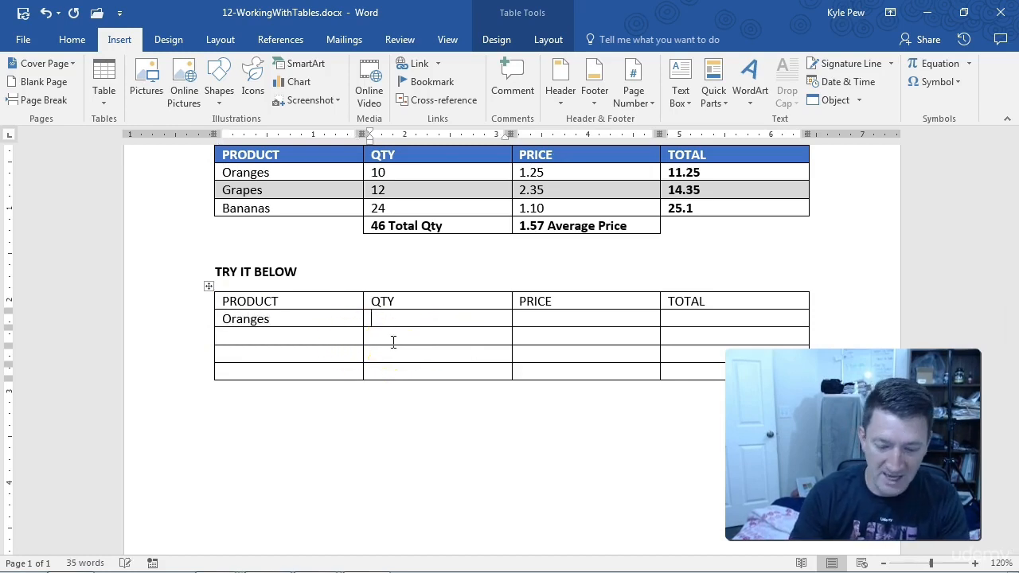
pyautogui.write('10')
pyautogui.press('Tab')
pyautogui.write('1.25')
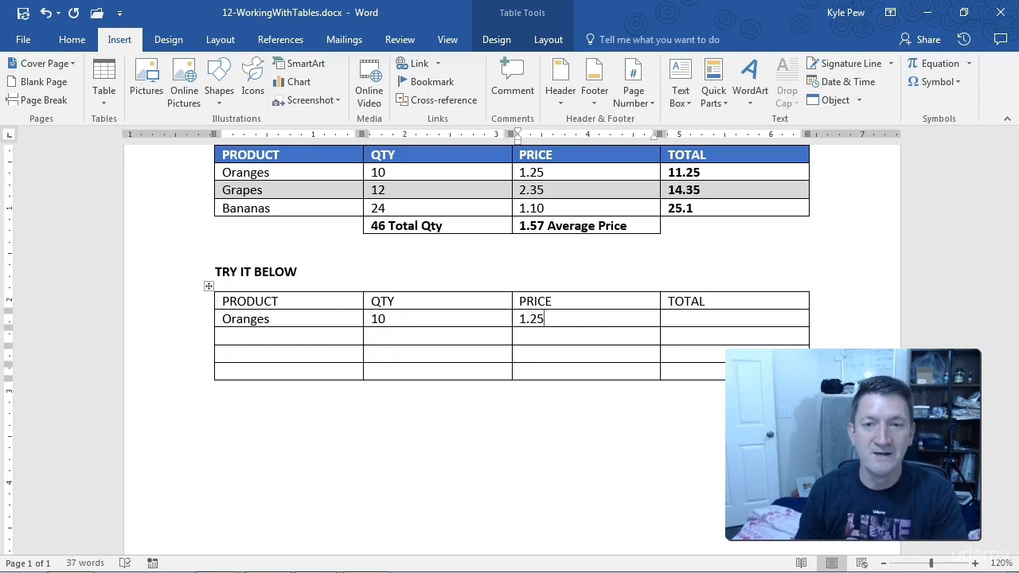
pyautogui.click(699, 317)
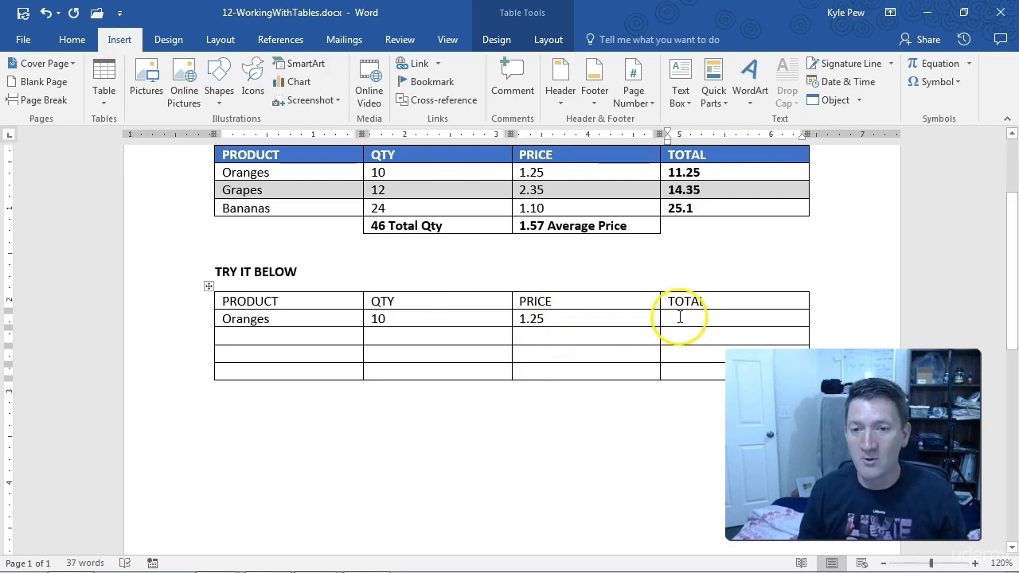
# Fill the third row with product Grapes, quantity 12 and price 2.35.
pyautogui.click(247, 336)
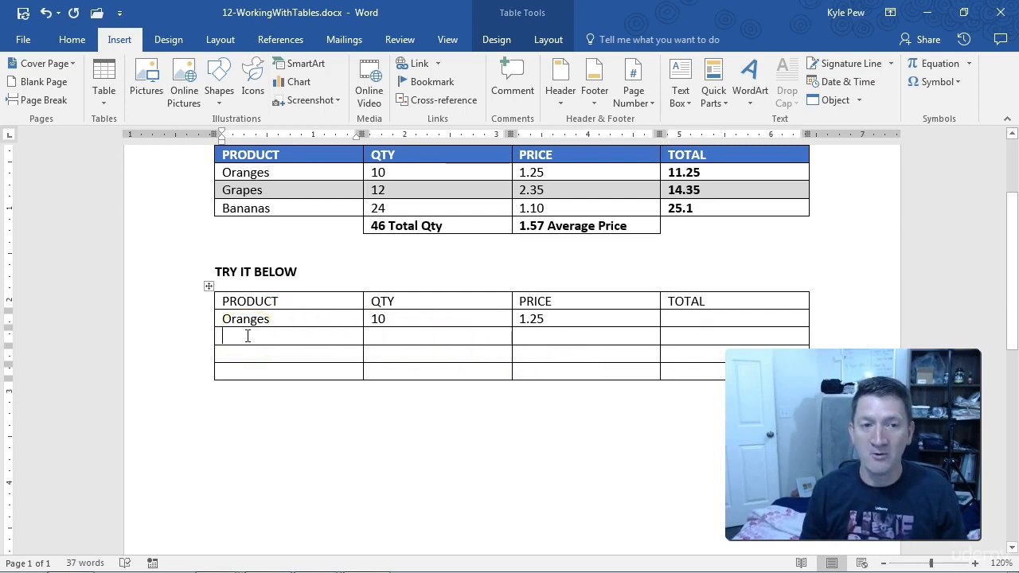
pyautogui.write('Grapes')
pyautogui.press('Tab')
pyautogui.write('12')
pyautogui.press('Tab')
pyautogui.write('2.35')
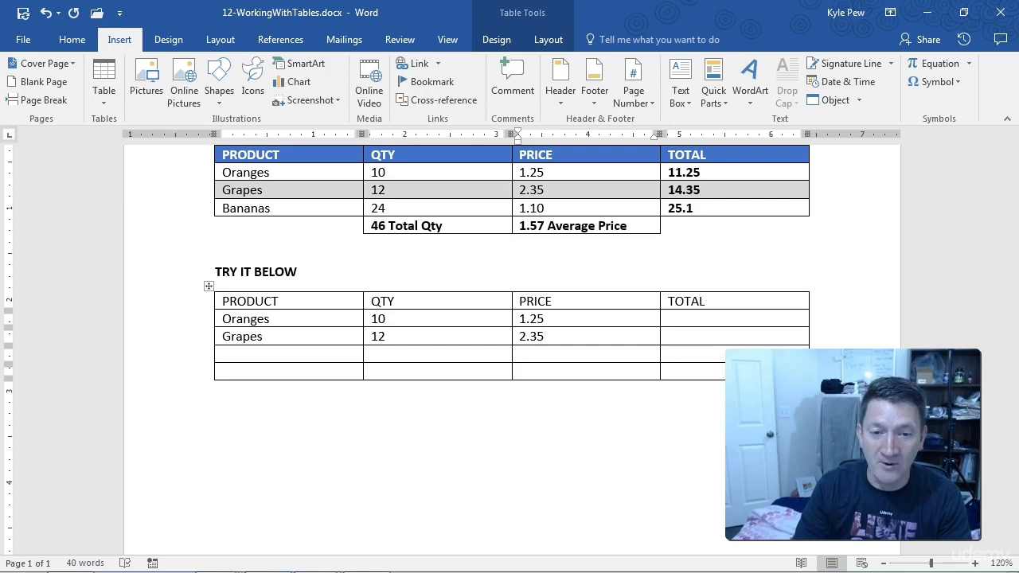
# Fill the fourth row with product Bananas, quantity 24 and price 1.10, leaving its TOTAL cell empty.
pyautogui.hotkey('shift', 'Tab')
pyautogui.hotkey('shift', 'Tab')
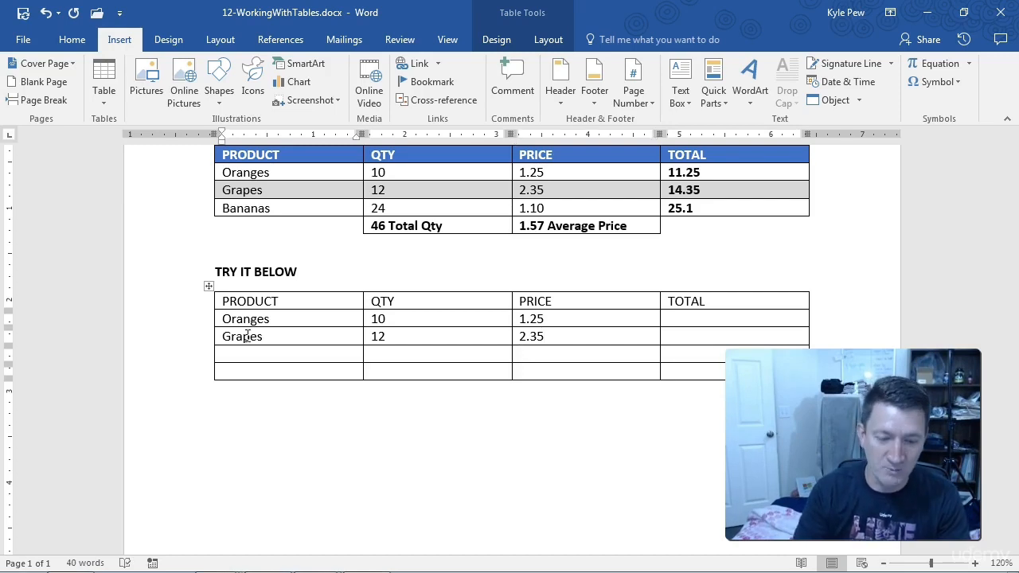
pyautogui.write('Bananas')
pyautogui.press('Tab')
pyautogui.write('24')
pyautogui.press('Tab')
pyautogui.write('1.10')
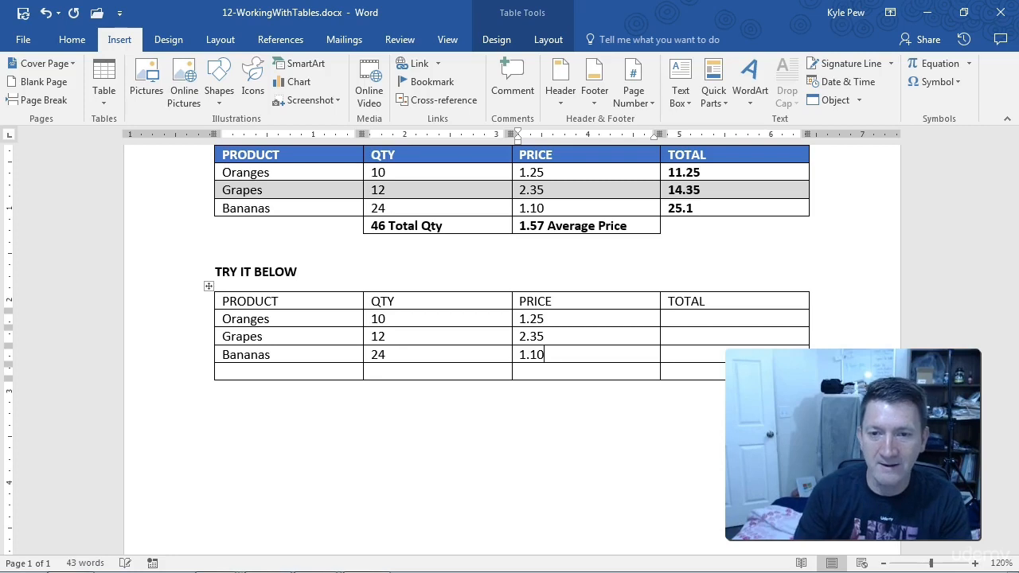
pyautogui.press('Tab')
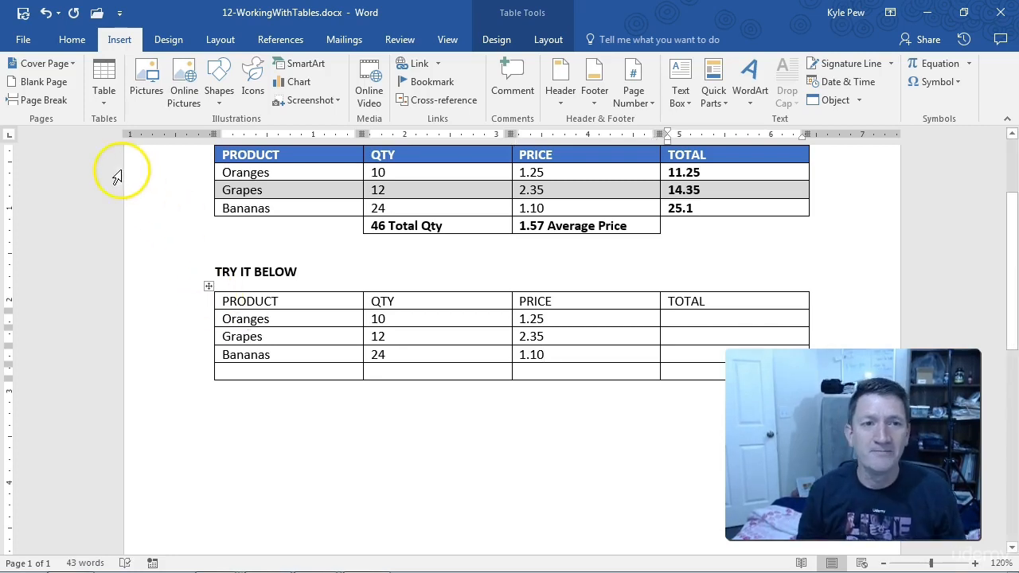
pyautogui.click(102, 97)
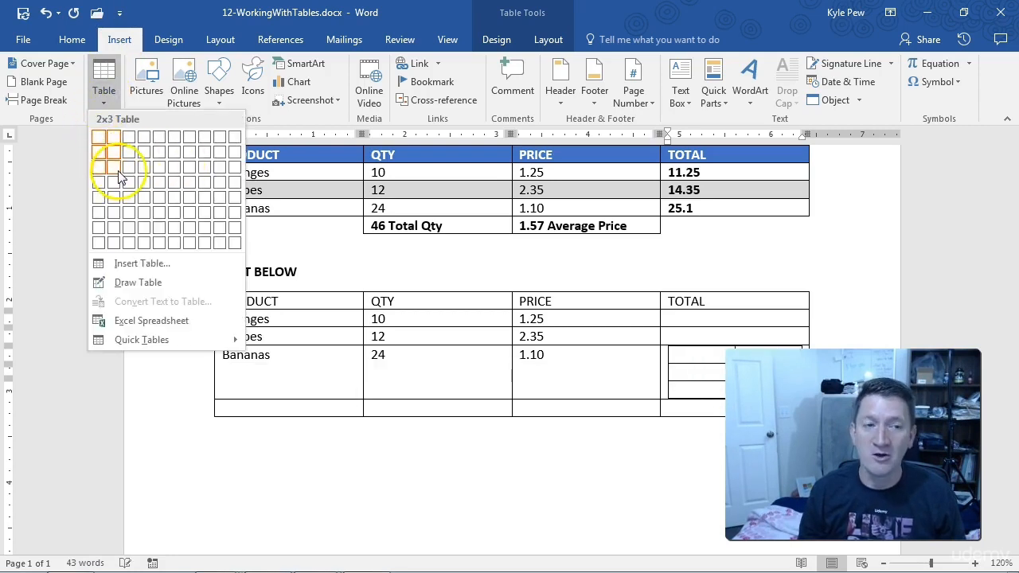
pyautogui.click(120, 40)
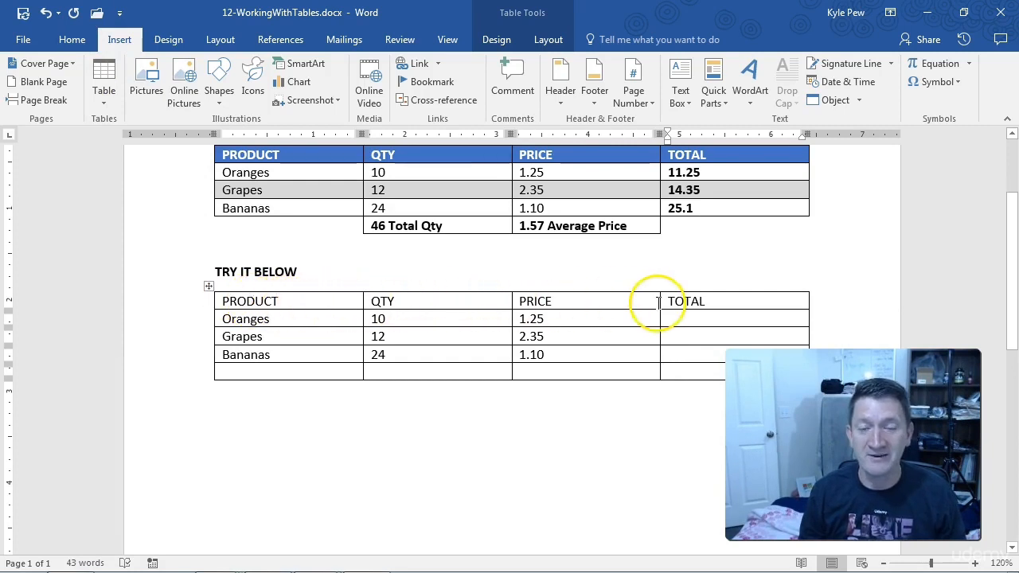
pyautogui.click(293, 302)
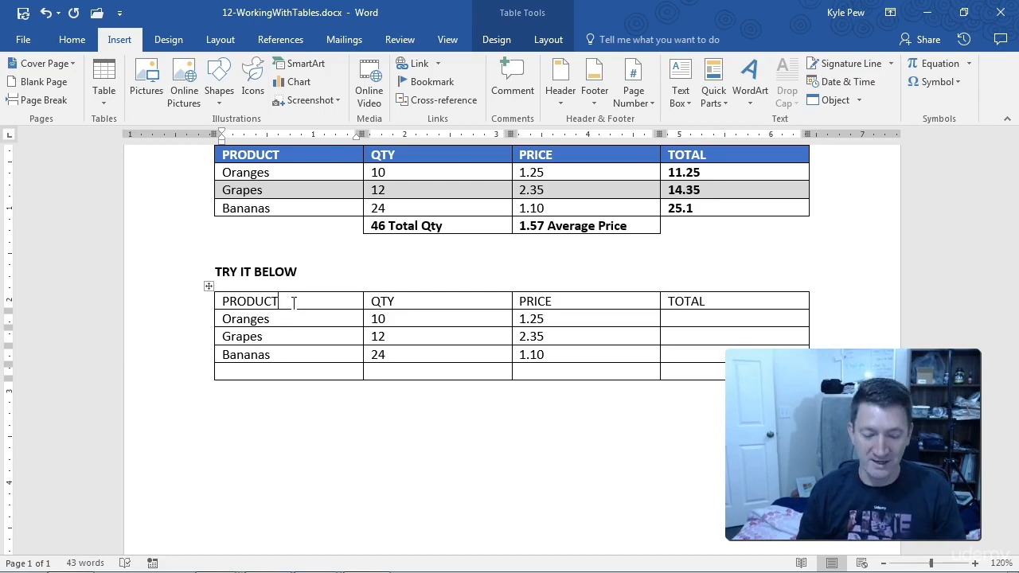
pyautogui.moveTo(683, 164)
pyautogui.mouseDown()
pyautogui.moveTo(711, 198)
pyautogui.moveTo(657, 226)
pyautogui.moveTo(512, 228)
pyautogui.mouseUp()
pyautogui.moveTo(363, 226); pyautogui.dragTo(507, 228)
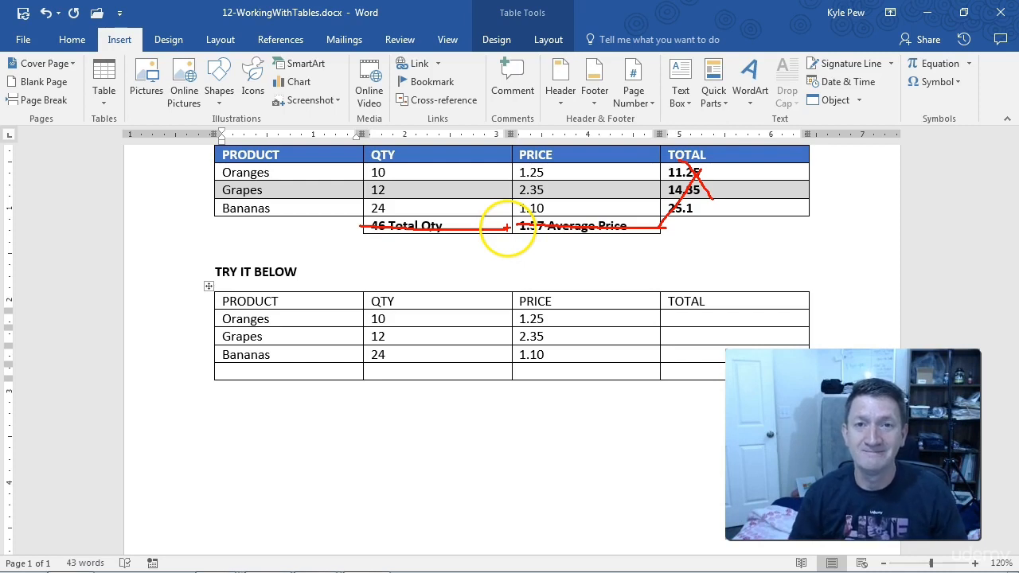
pyautogui.click(177, 466)
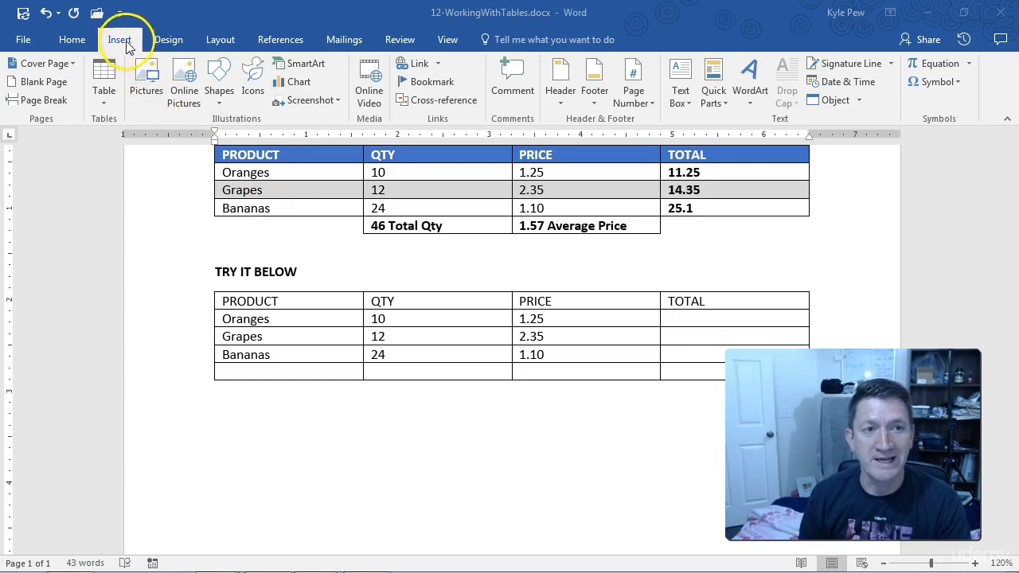
pyautogui.click(102, 89)
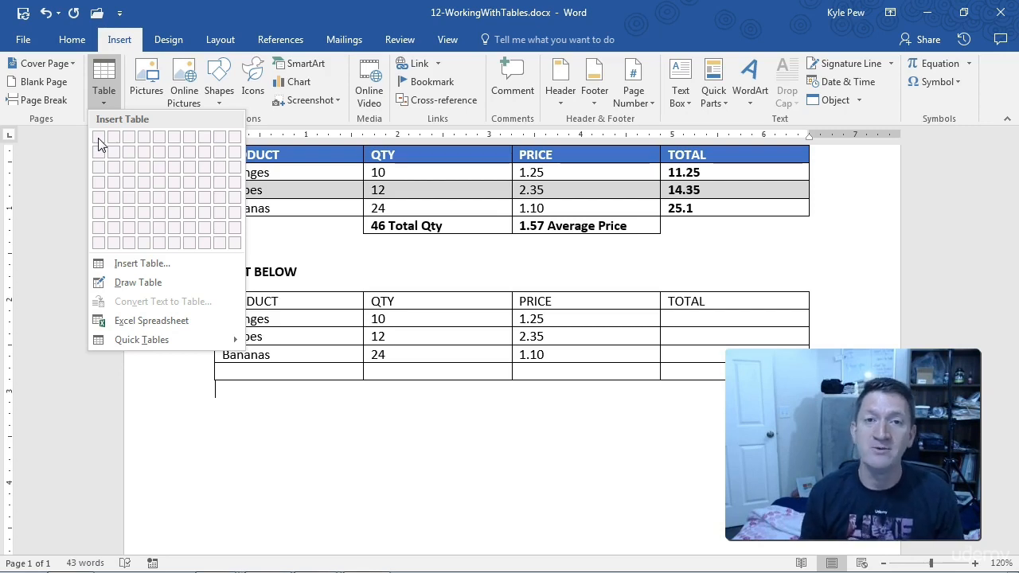
pyautogui.click(293, 296)
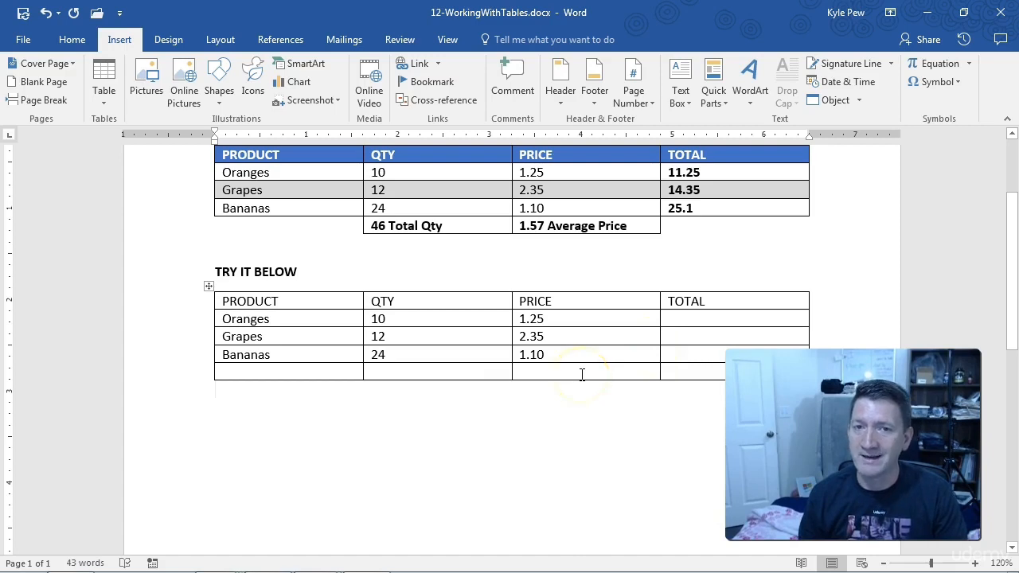
pyautogui.click(639, 231)
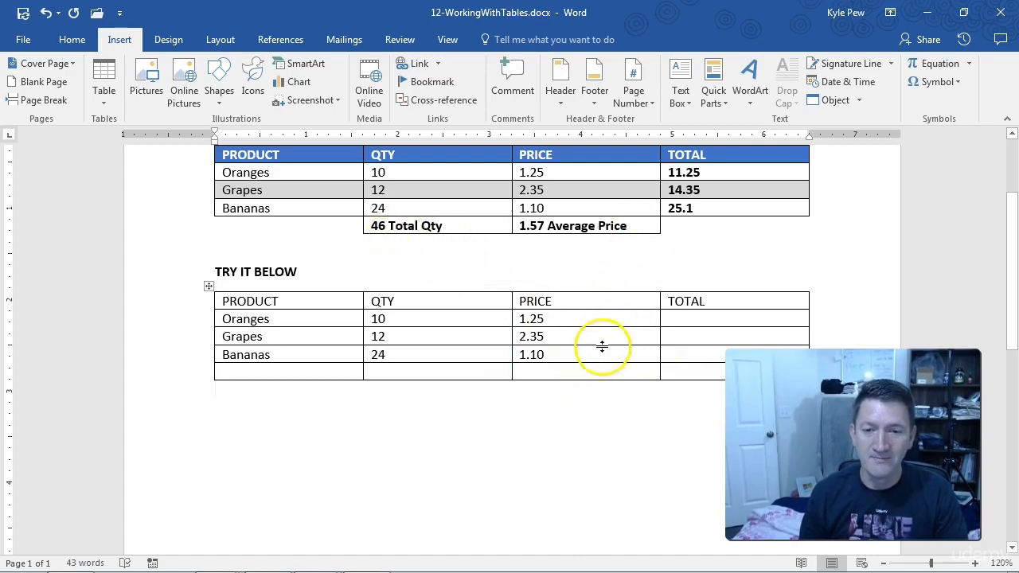
# Insert a new row below the Bananas row in the lower table.
pyautogui.click(311, 356)
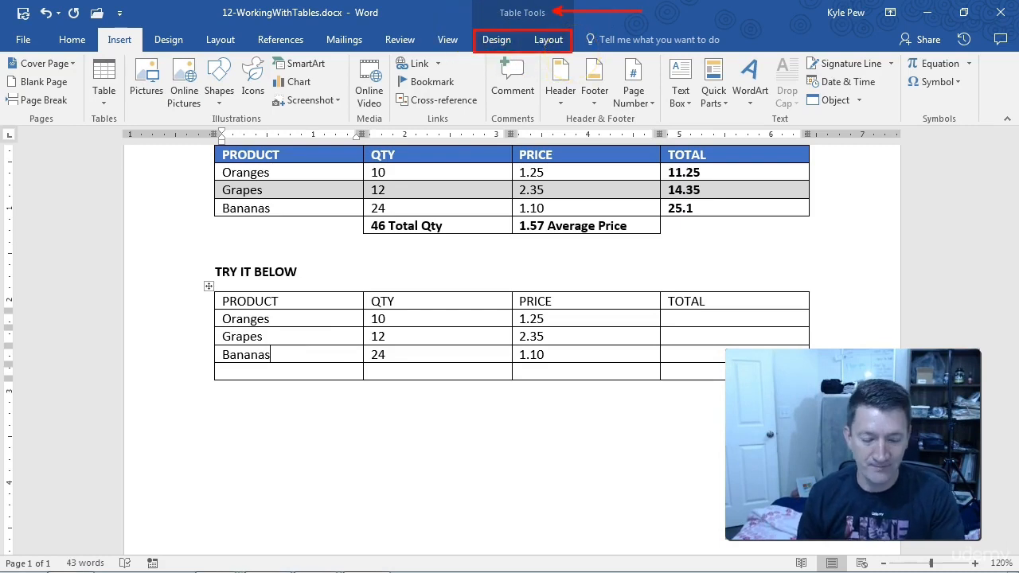
pyautogui.click(502, 39)
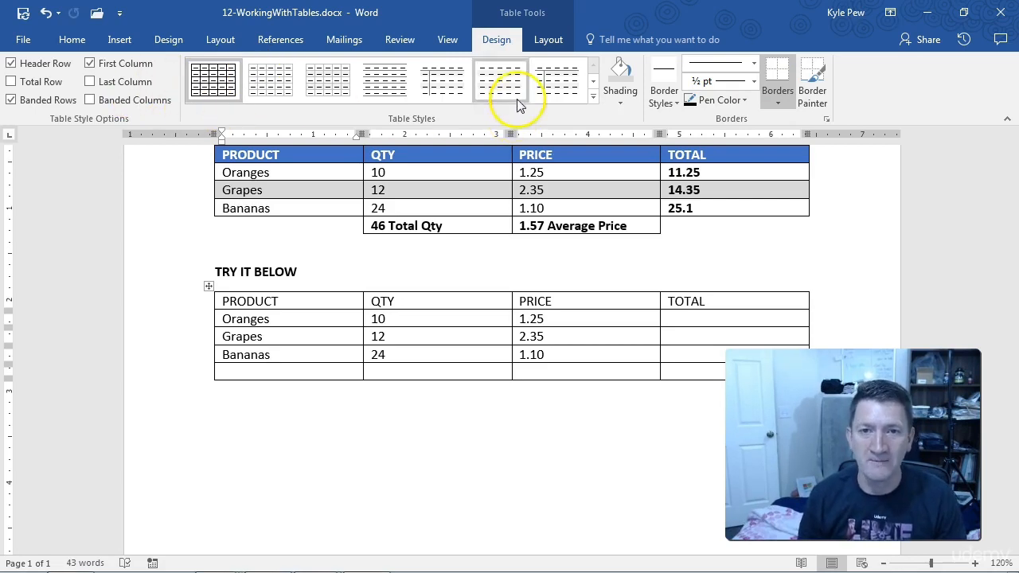
pyautogui.click(546, 41)
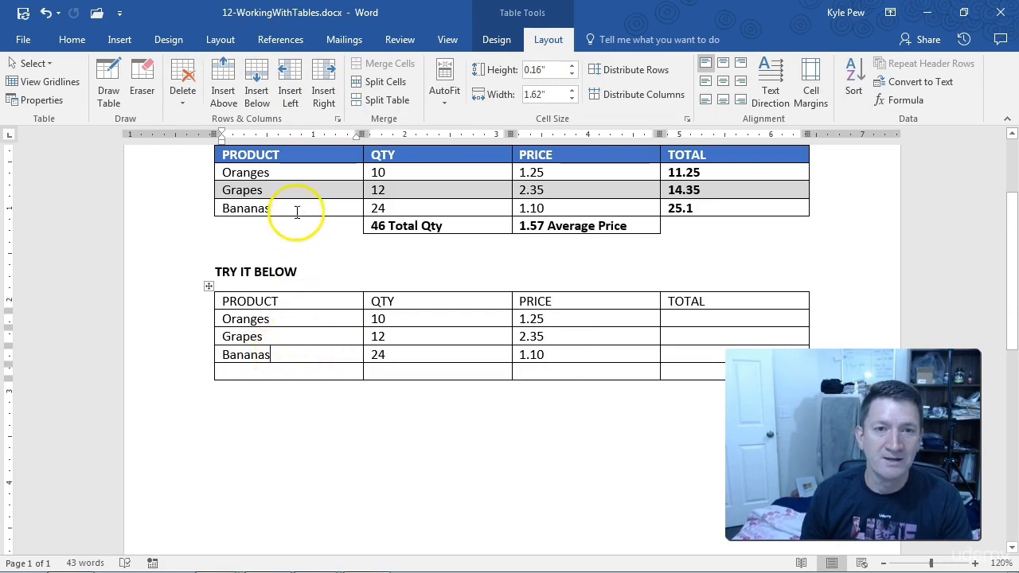
pyautogui.click(259, 104)
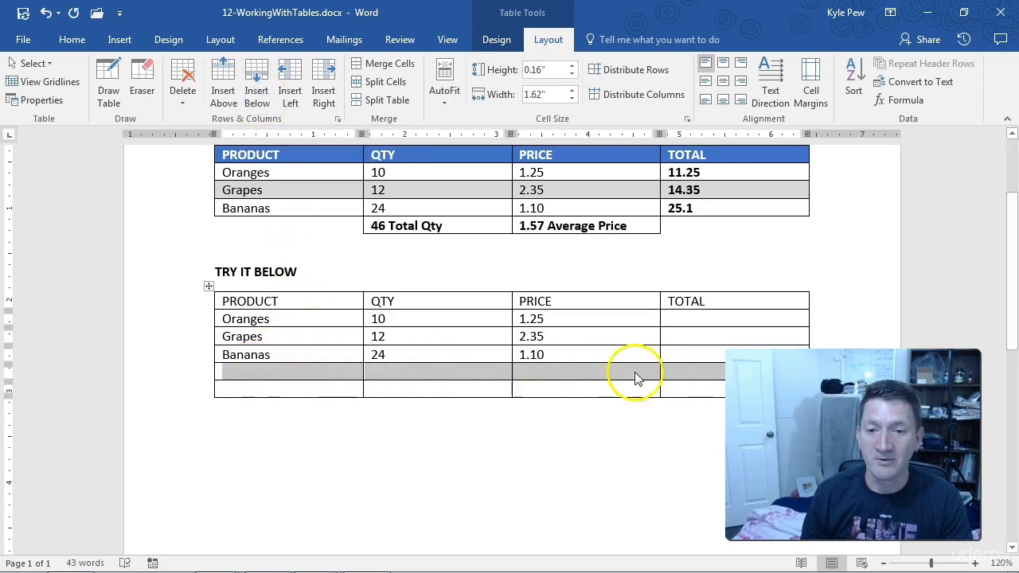
# Fill the new row below Bananas with product Apples, quantity 33 and price 2.25.
pyautogui.click(238, 373)
pyautogui.write('A')
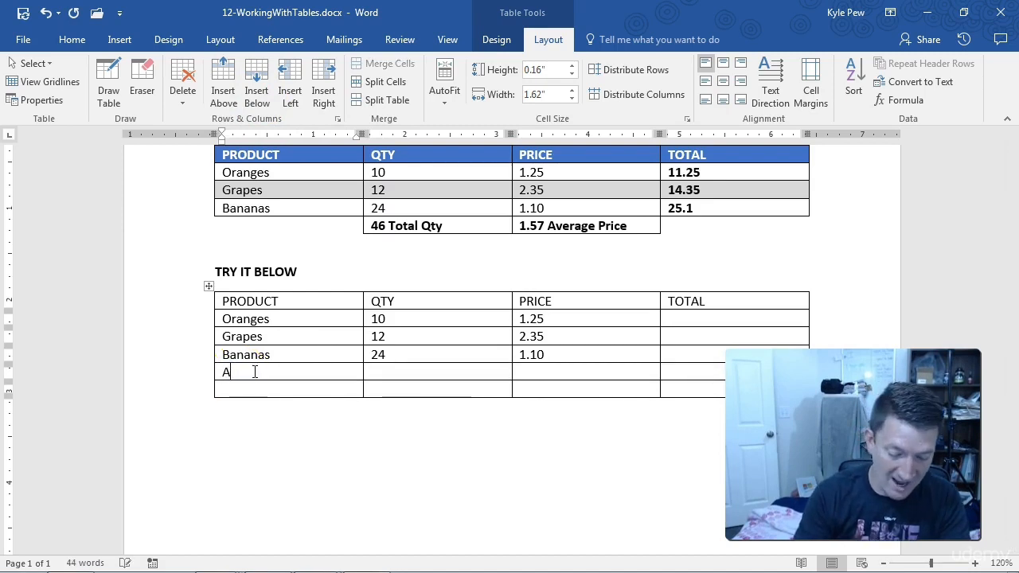
pyautogui.write('pples ')
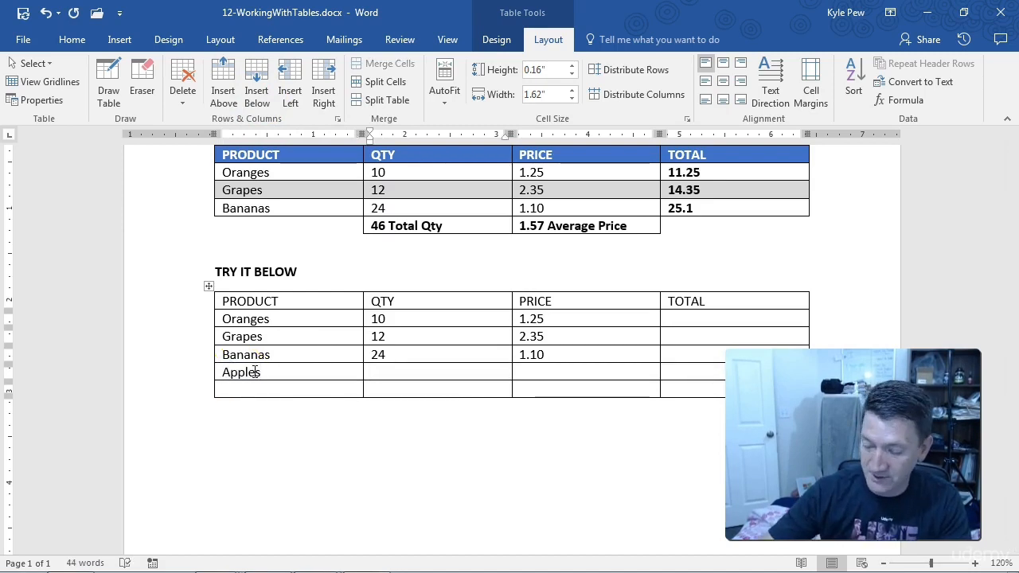
pyautogui.write('33')
pyautogui.press('Tab')
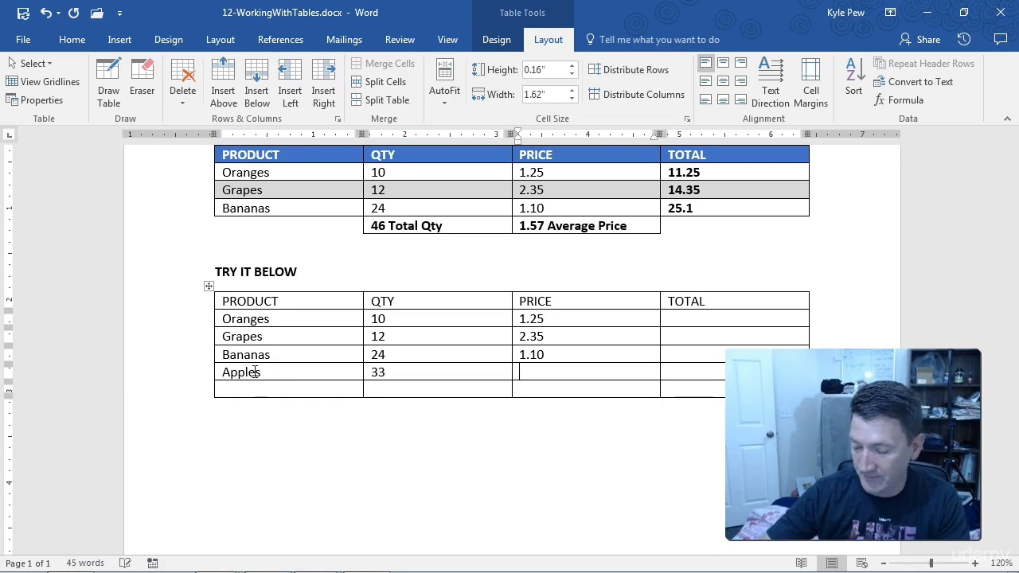
pyautogui.write('2.25')
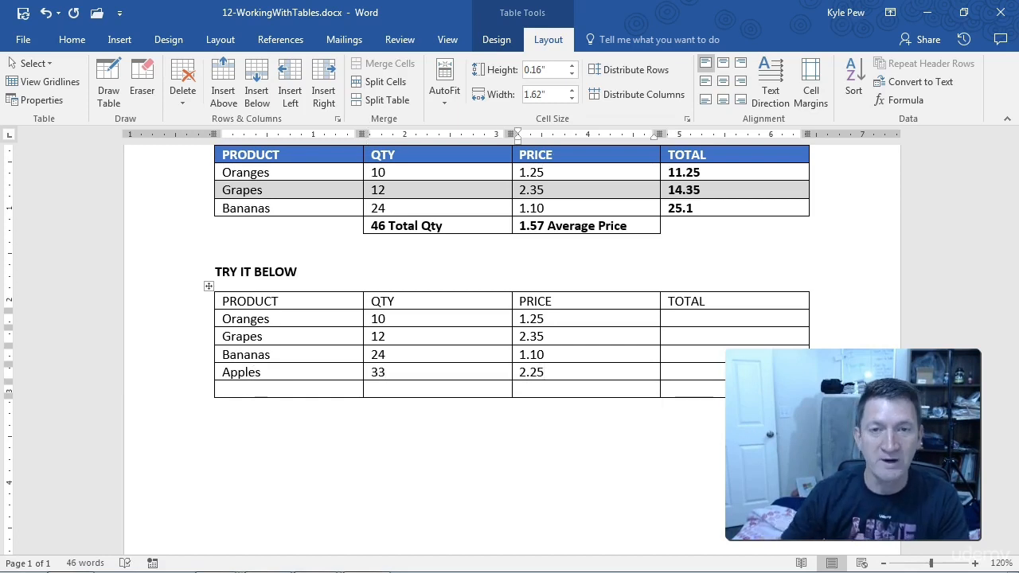
# Insert a blank row above the Apples row in the lower table.
pyautogui.click(252, 372)
pyautogui.click(291, 371)
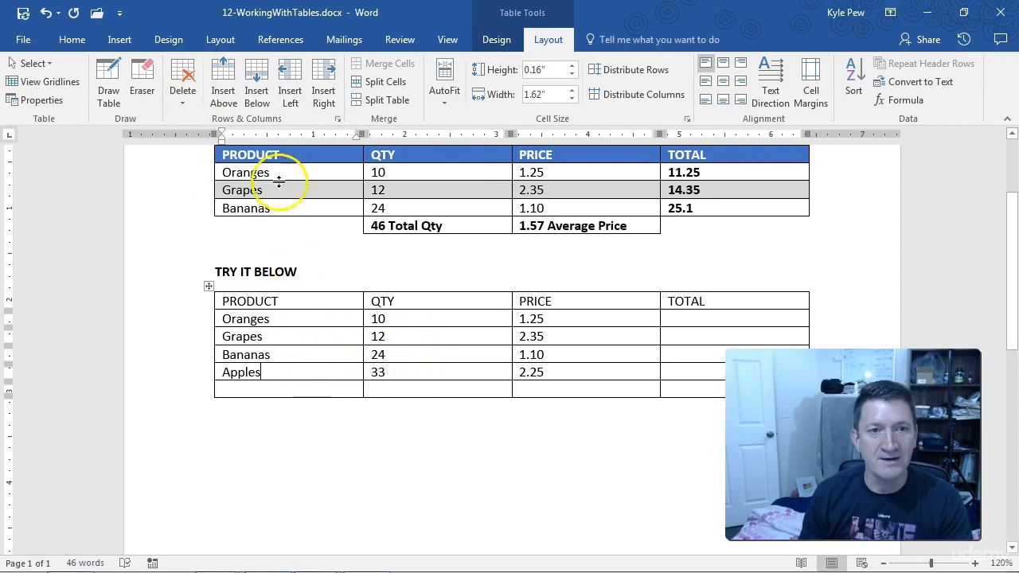
pyautogui.click(224, 95)
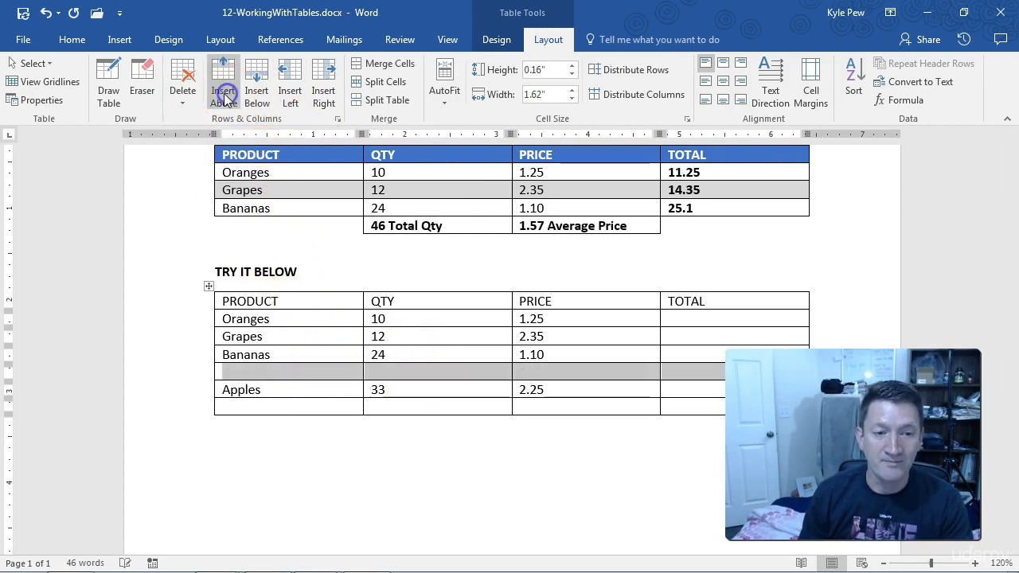
# Delete the blank row between the Bananas and Apples rows.
pyautogui.click(261, 372)
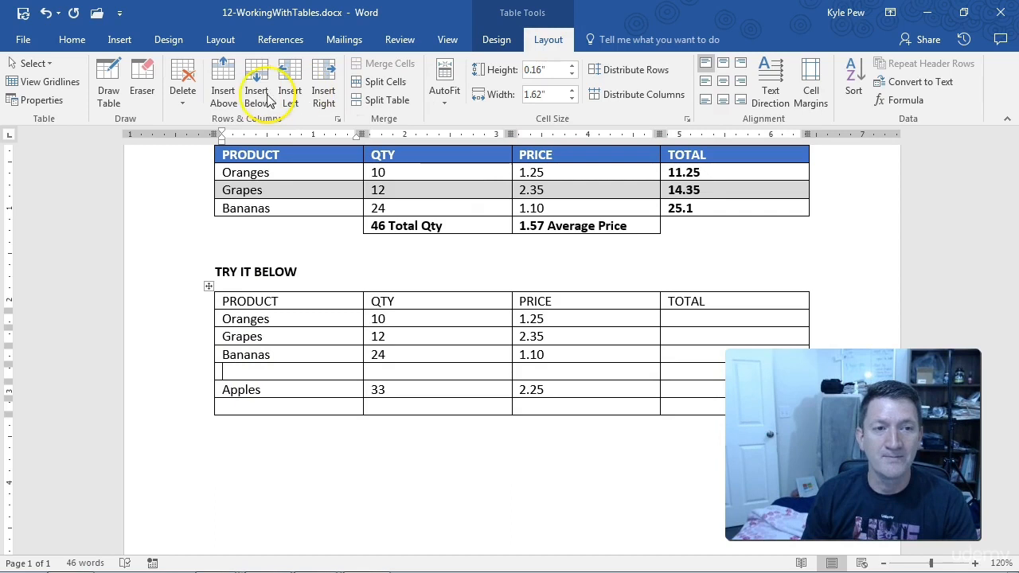
pyautogui.click(185, 99)
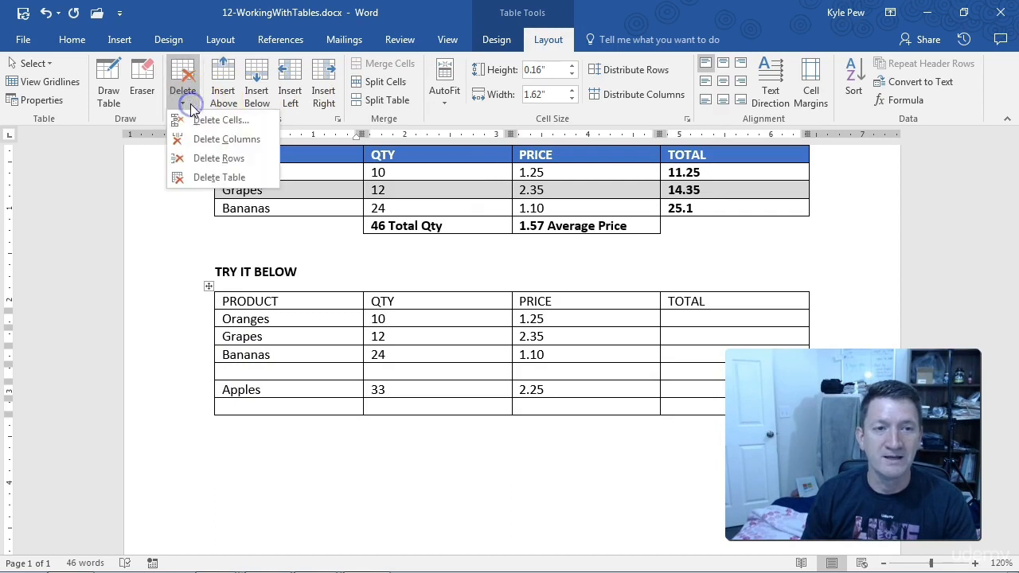
pyautogui.click(222, 160)
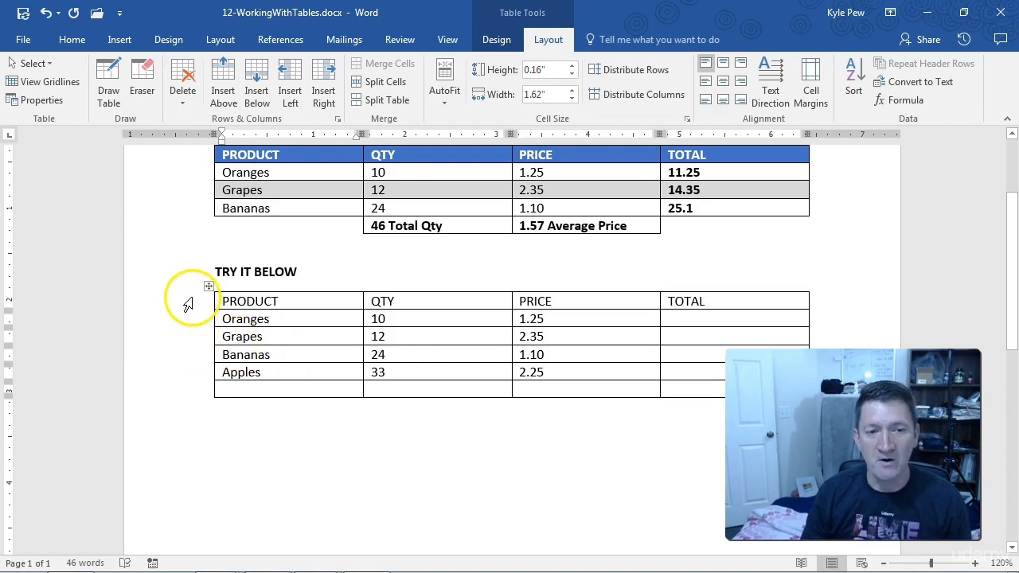
# Examine the table deletion options with the Grapes and Bananas rows selected, and with the QTY and PRICE columns selected.
pyautogui.moveTo(191, 387)
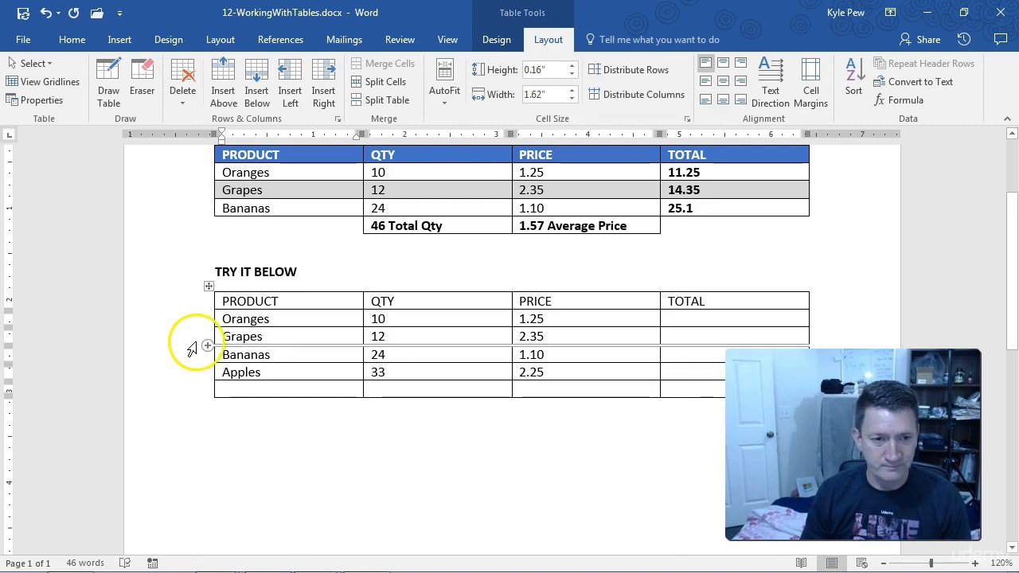
pyautogui.moveTo(196, 337); pyautogui.dragTo(196, 354)
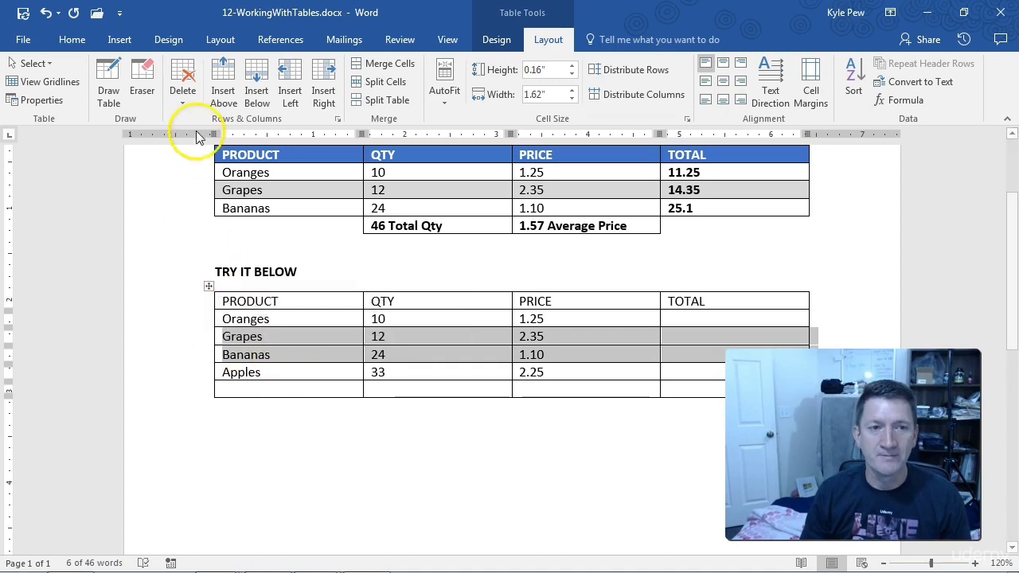
pyautogui.click(182, 88)
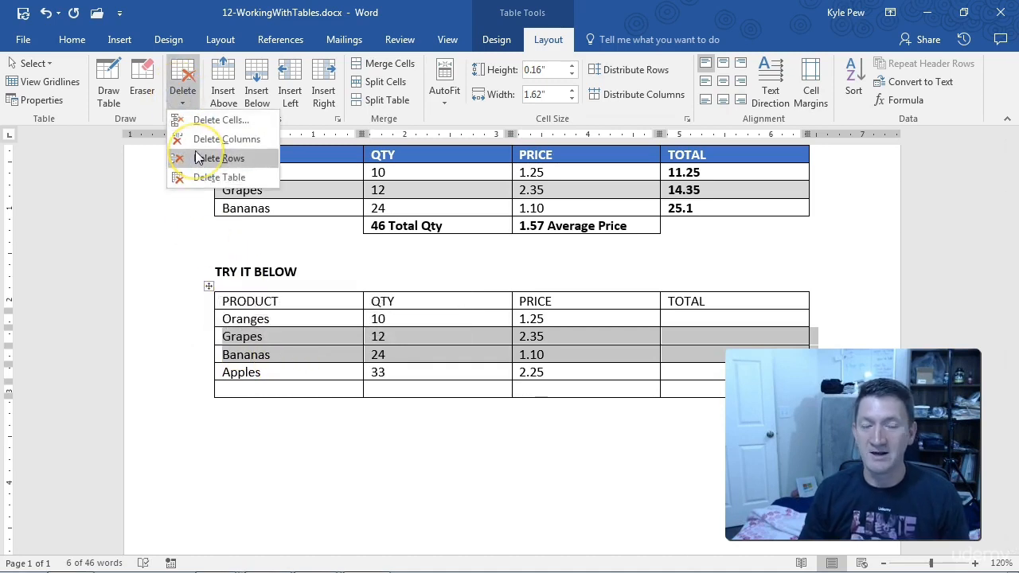
pyautogui.click(371, 276)
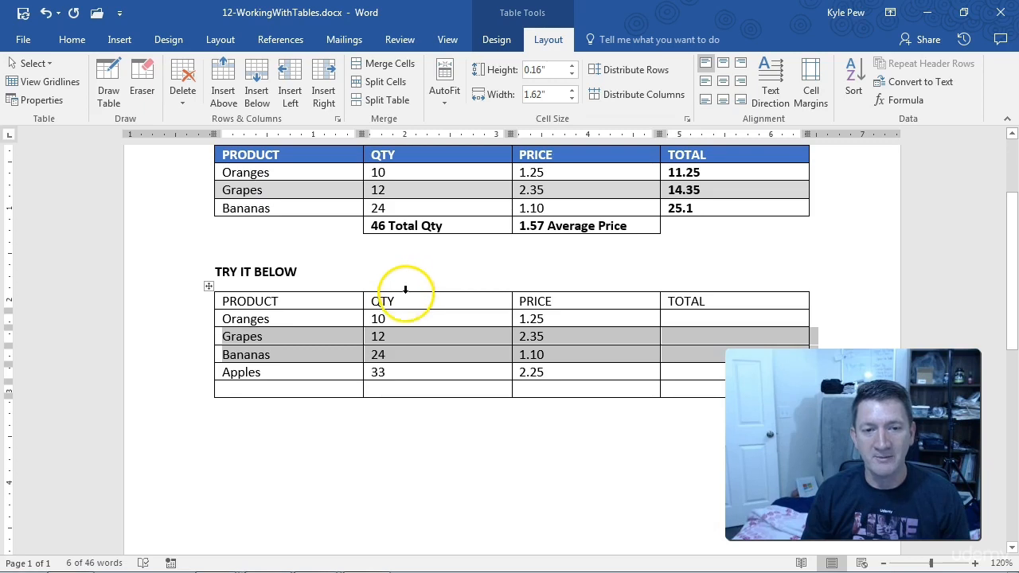
pyautogui.click(406, 290)
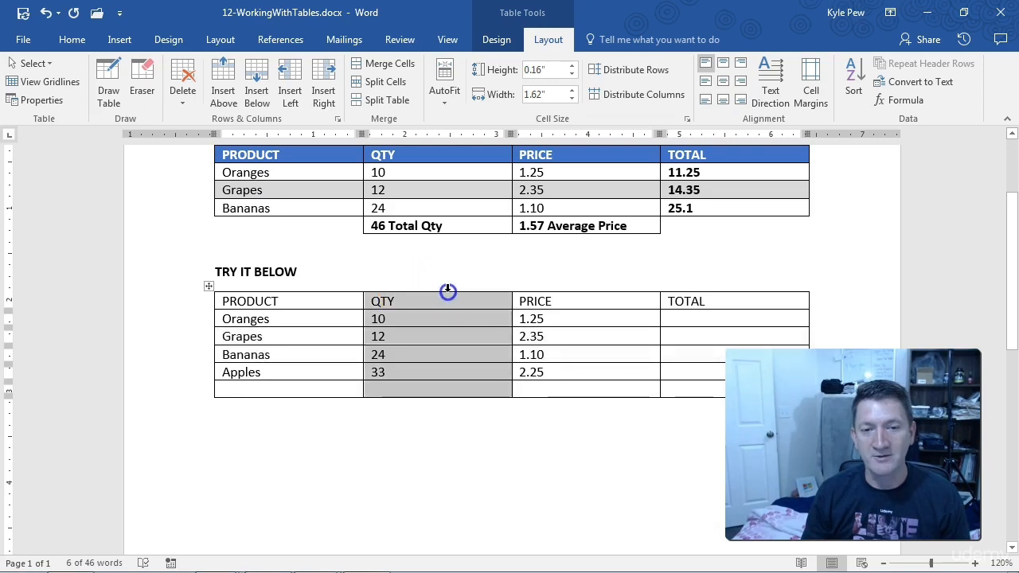
pyautogui.keyDown('shift'); pyautogui.click(562, 285); pyautogui.keyUp('shift')
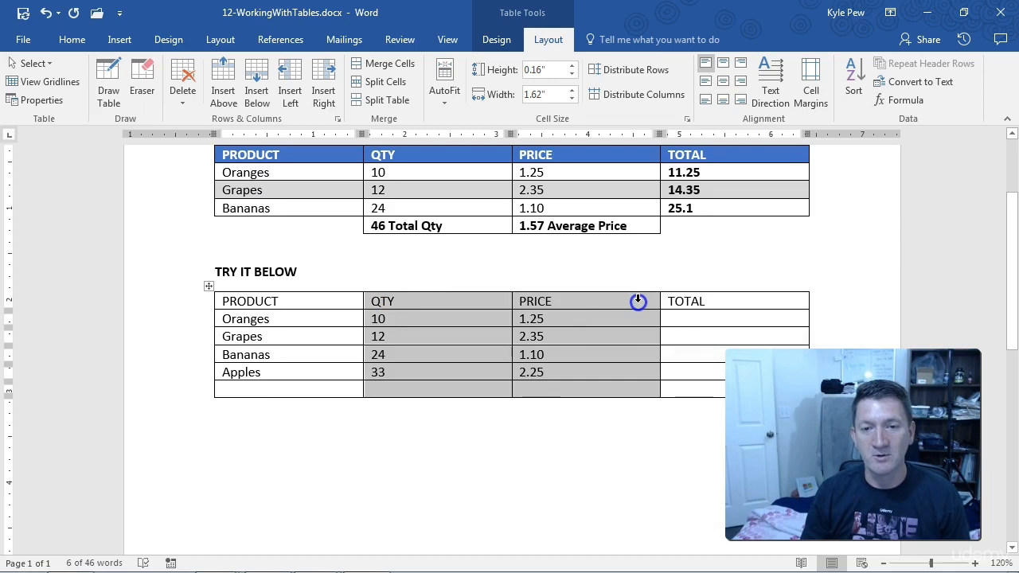
pyautogui.click(183, 83)
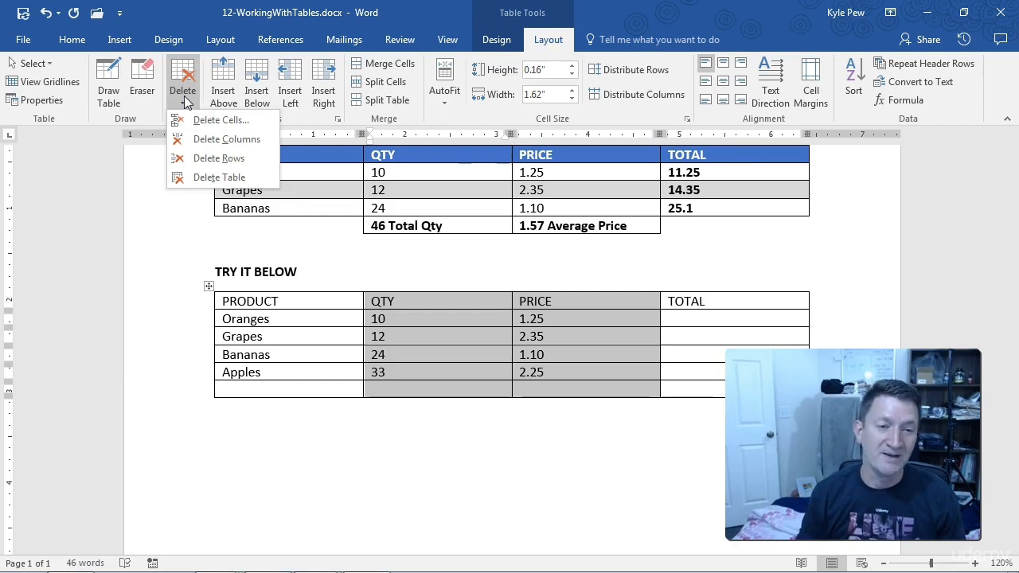
pyautogui.click(325, 350)
pyautogui.click(323, 352)
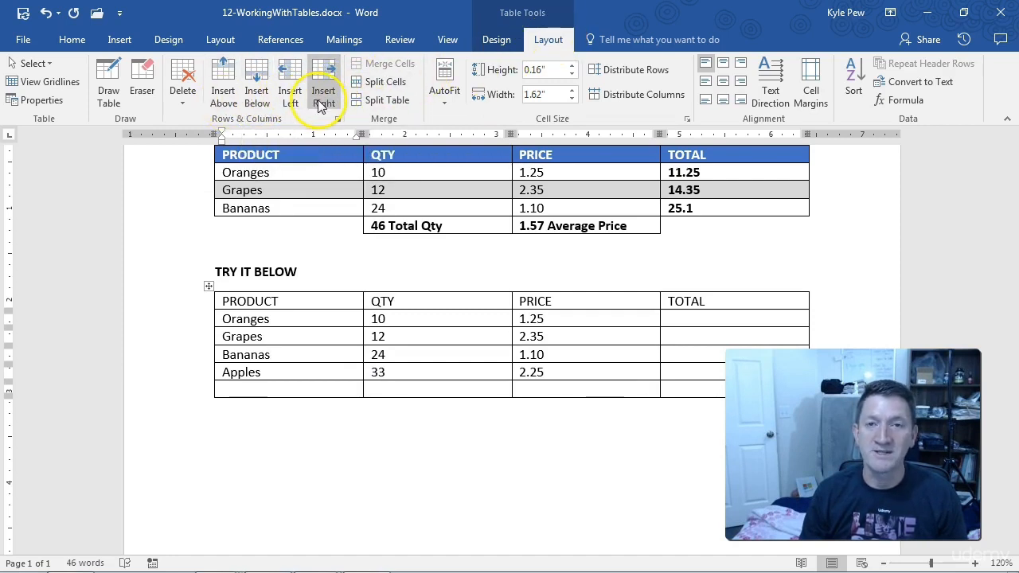
pyautogui.click(180, 99)
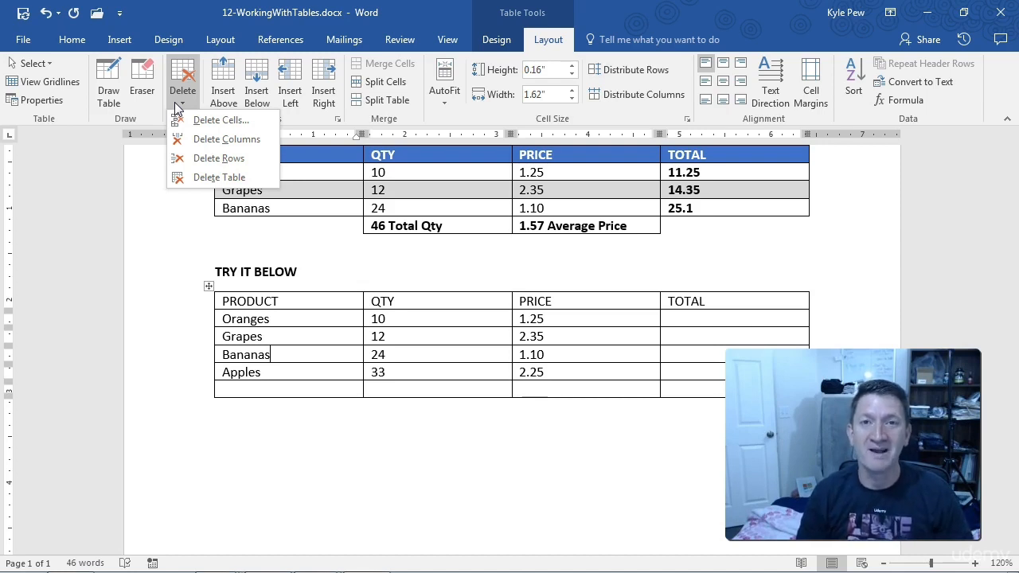
pyautogui.click(48, 519)
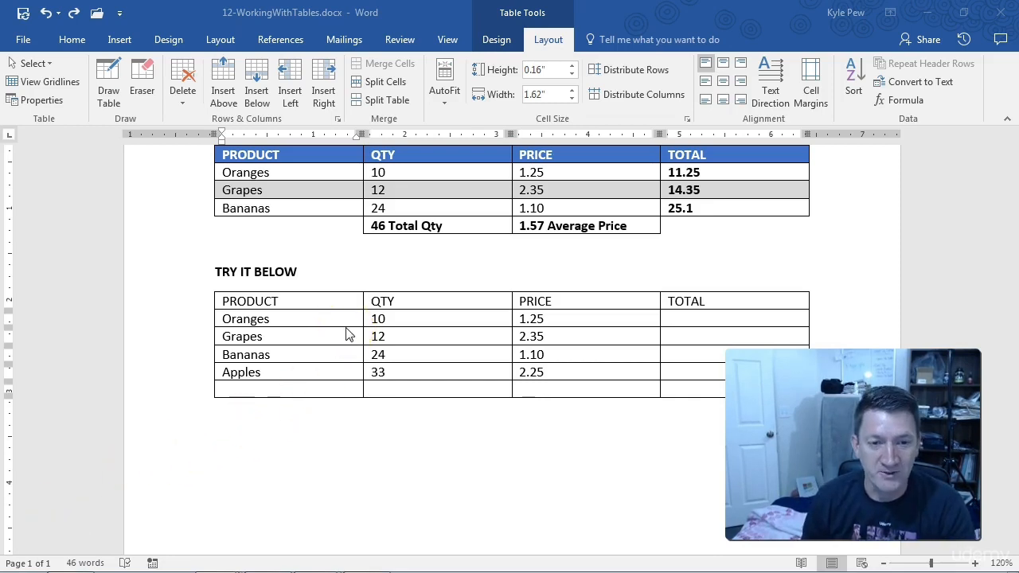
# Narrow all four columns of the lower table, making PRODUCT about 1.06" and PRICE about 1.25" wide.
pyautogui.click(362, 301)
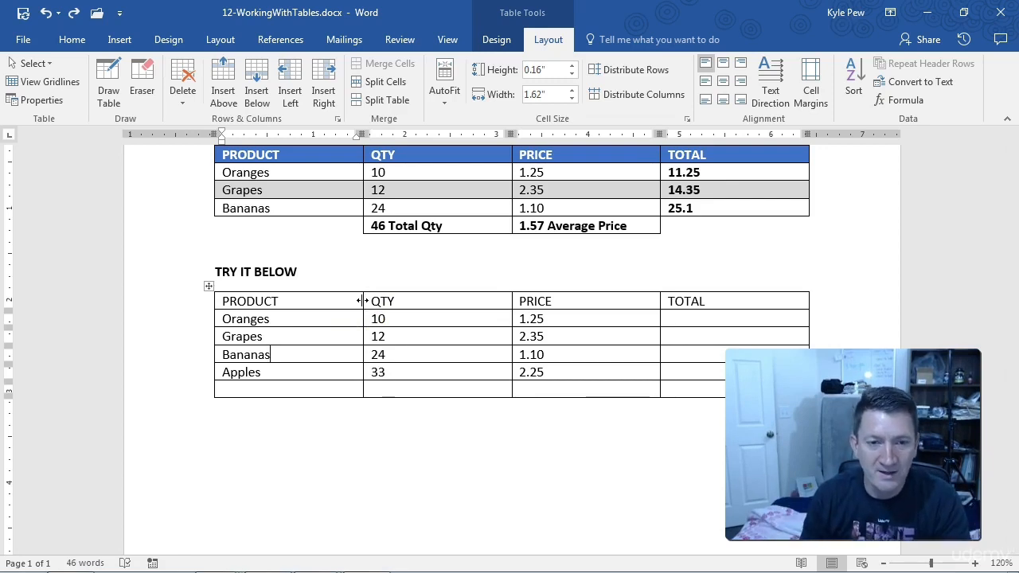
pyautogui.moveTo(362, 301); pyautogui.dragTo(311, 300)
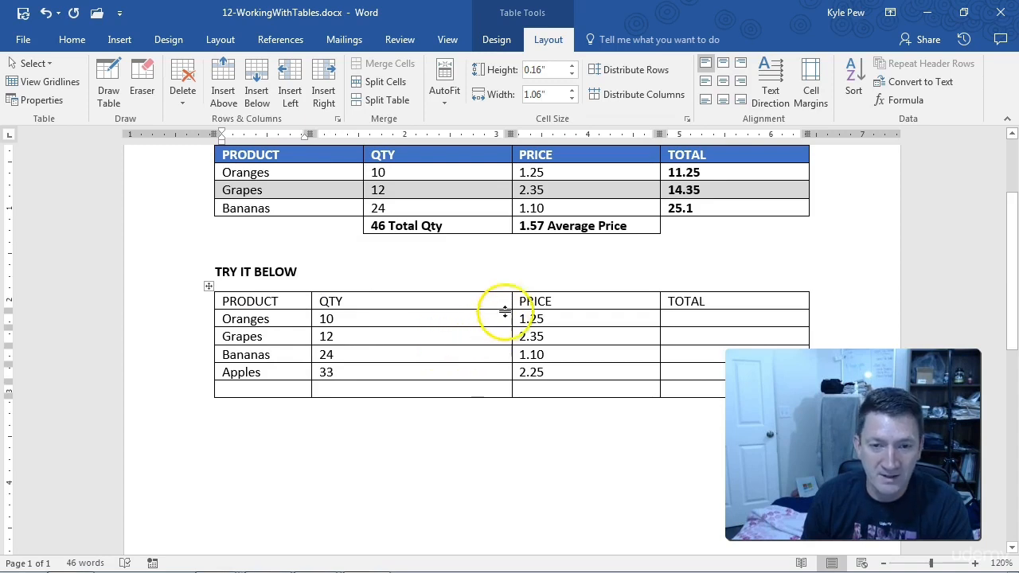
pyautogui.moveTo(512, 303); pyautogui.dragTo(426, 310)
pyautogui.click(664, 300)
pyautogui.moveTo(654, 299); pyautogui.dragTo(539, 303)
pyautogui.click(658, 301)
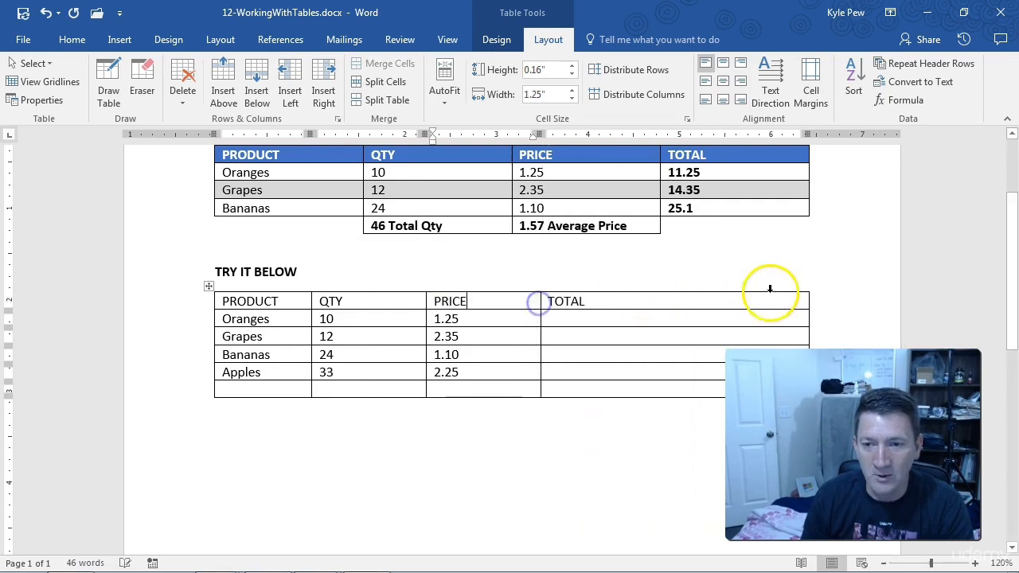
pyautogui.moveTo(807, 302); pyautogui.dragTo(656, 303)
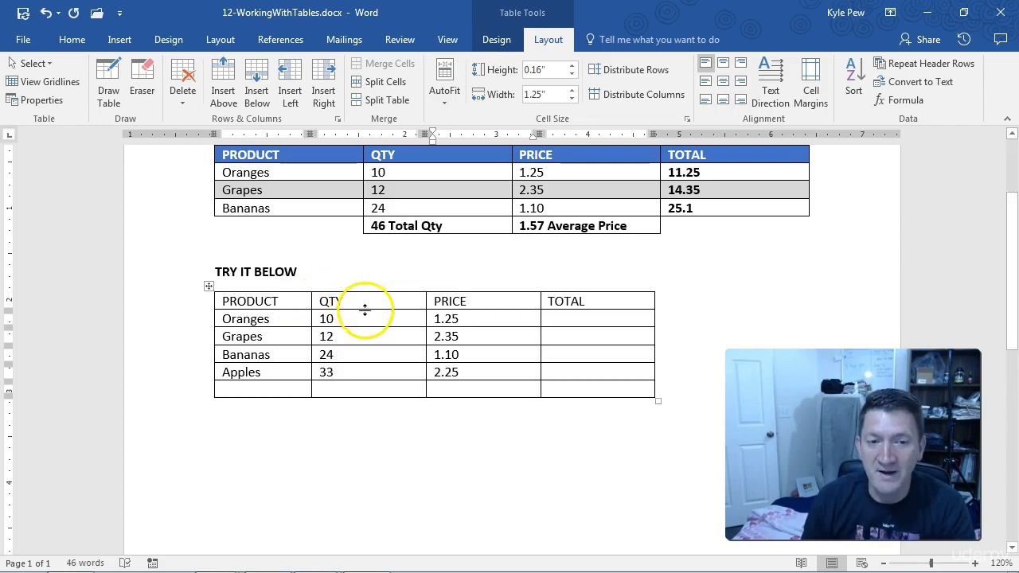
# Increase the lower table's heading row height to about 0.33" and narrow the PRODUCT column to about 0.93".
pyautogui.moveTo(381, 309); pyautogui.dragTo(382, 321)
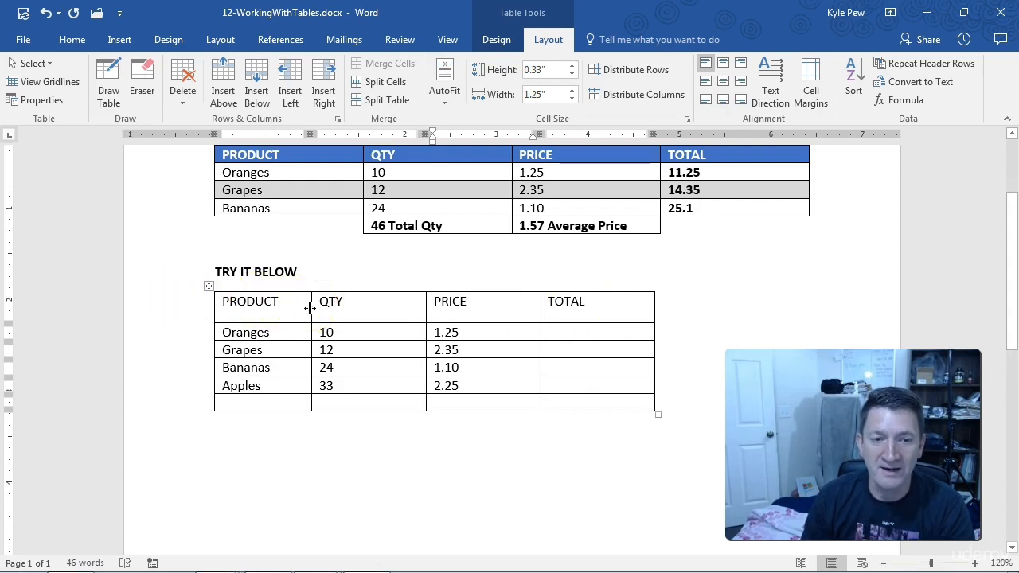
pyautogui.moveTo(309, 312)
pyautogui.mouseDown()
pyautogui.moveTo(269, 311)
pyautogui.moveTo(301, 311)
pyautogui.mouseUp()
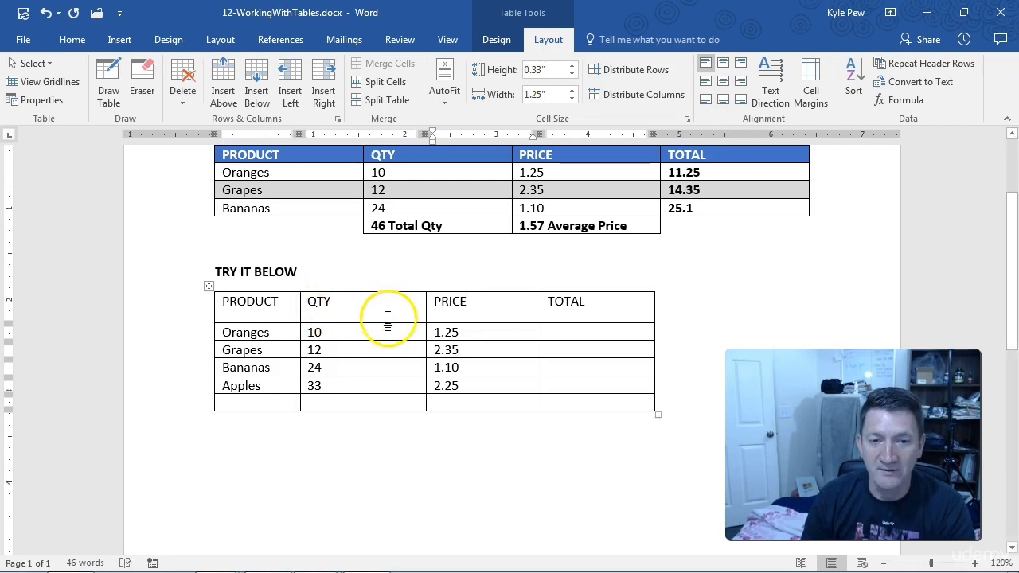
pyautogui.moveTo(387, 323); pyautogui.dragTo(385, 323)
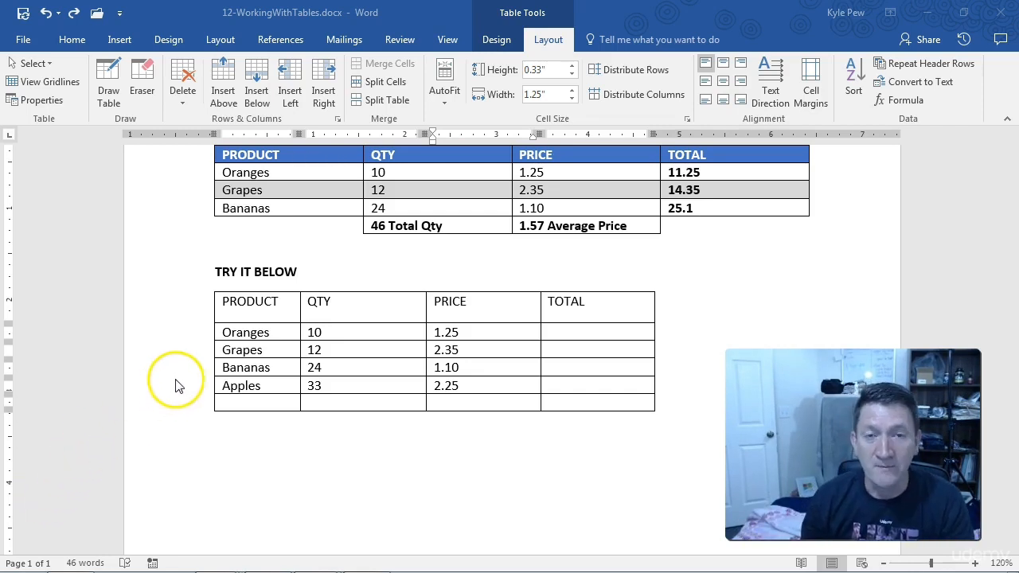
# Insert a row above the lower table's heading row and enter ORDER DETAILS in its first cell.
pyautogui.click(280, 302)
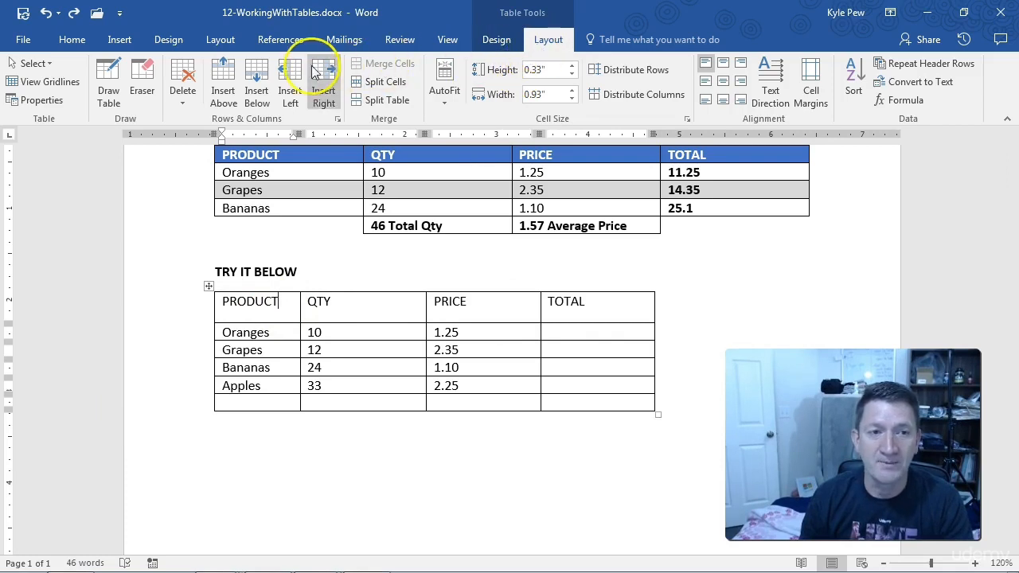
pyautogui.click(225, 90)
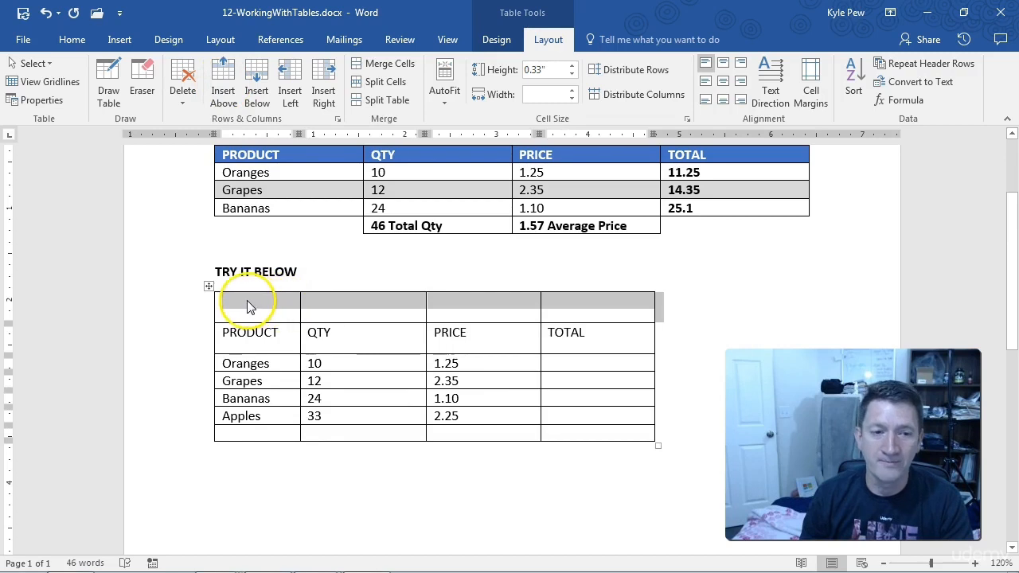
pyautogui.click(249, 302)
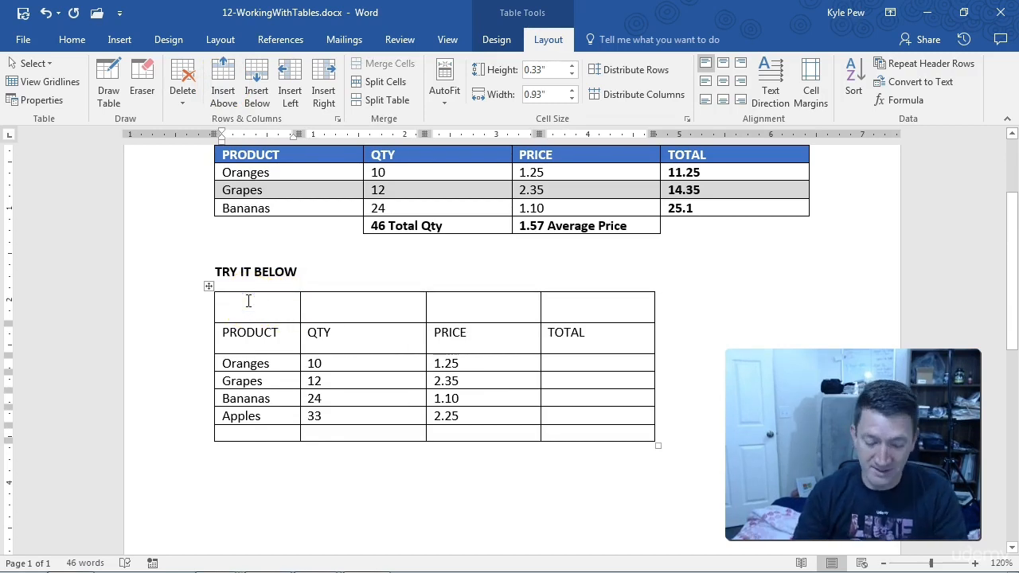
pyautogui.write('ORDER')
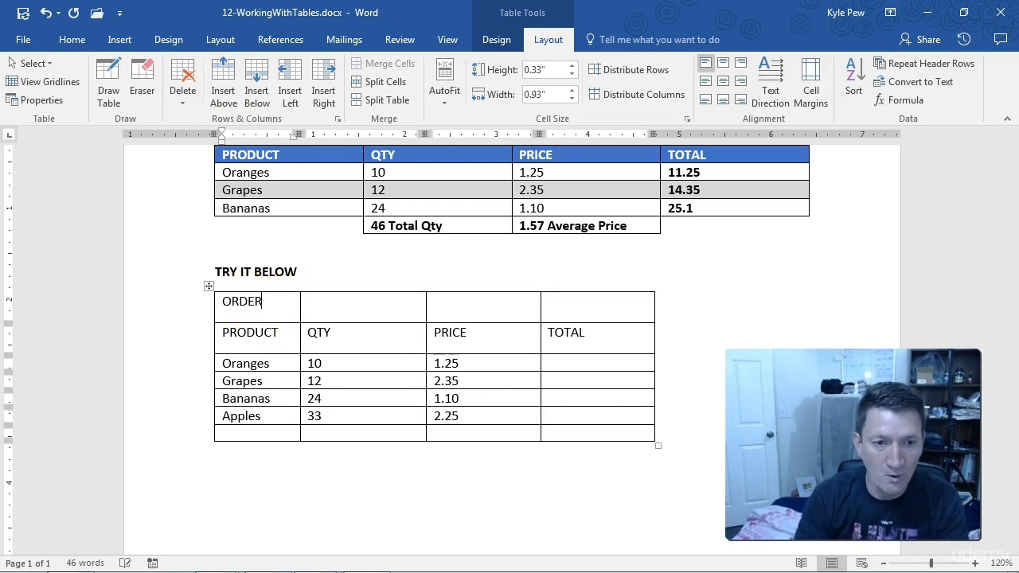
pyautogui.write(' DETAILS')
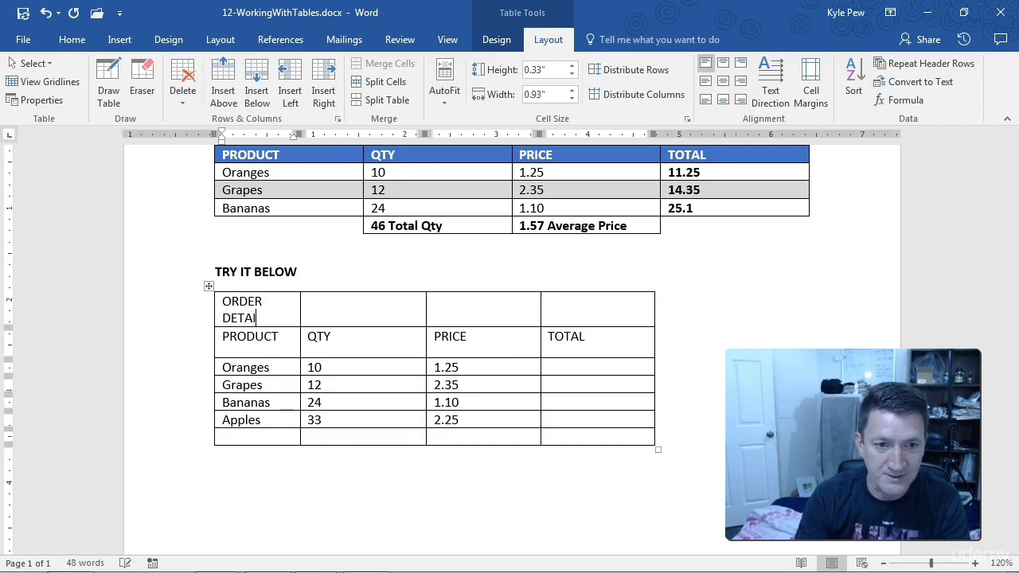
# Merge the four cells of the ORDER DETAILS row into one cell spanning the lower table.
pyautogui.click(258, 304)
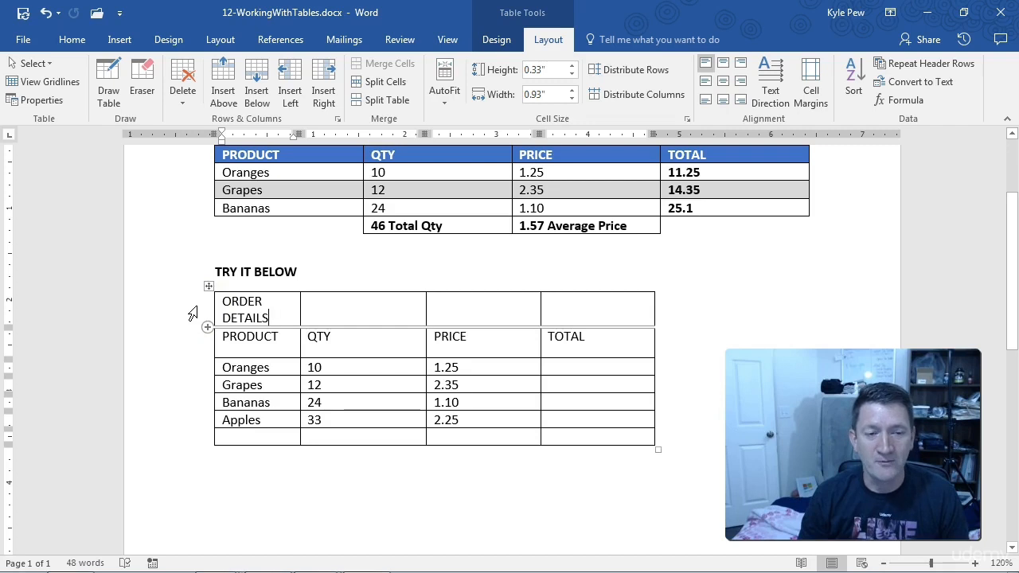
pyautogui.click(197, 311)
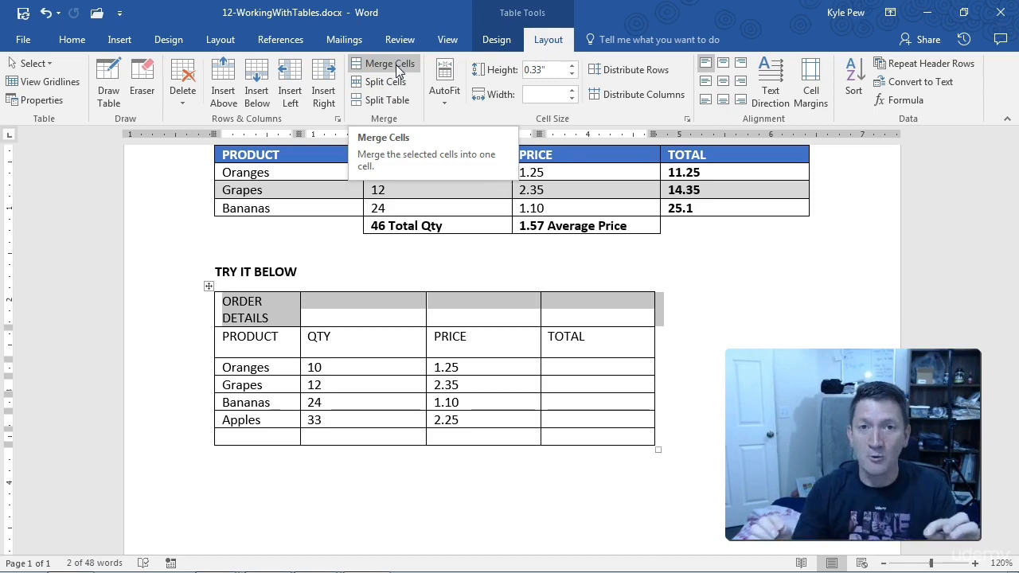
pyautogui.click(192, 314)
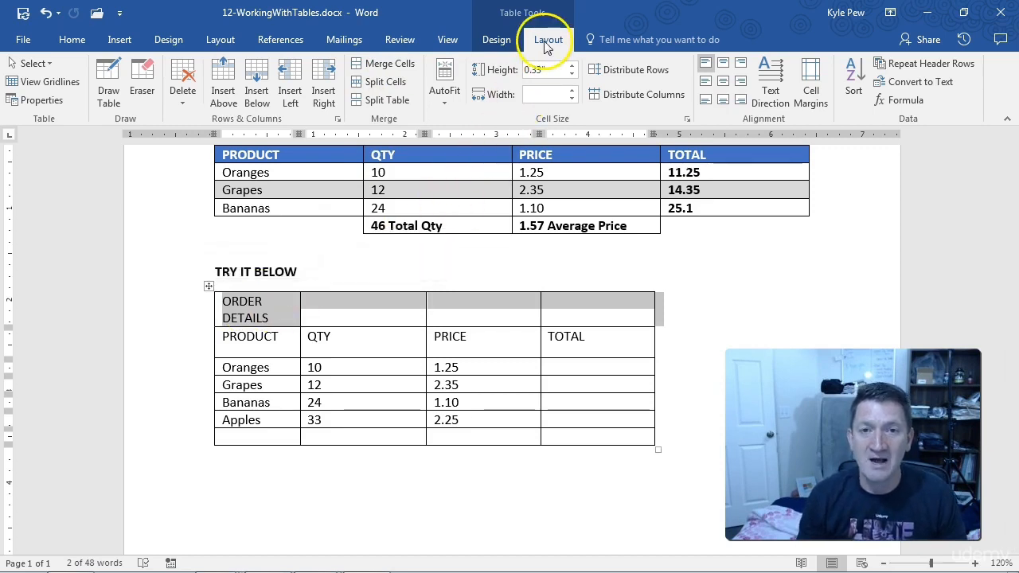
pyautogui.click(407, 70)
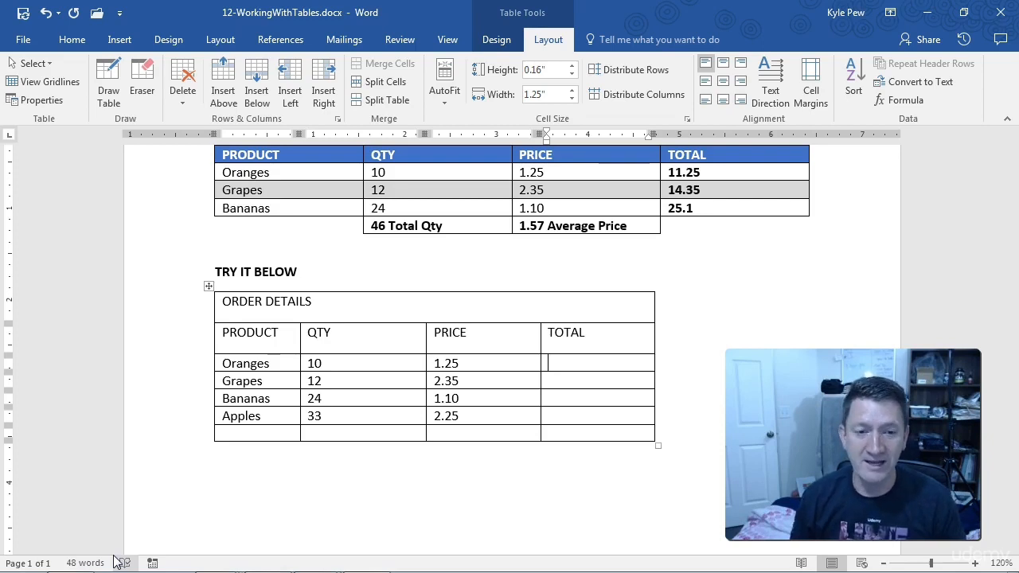
# Insert the formula =SUM(ABOVE) in the empty cell below the lower table's QTY values and label the result Total Qty.
pyautogui.click(208, 325)
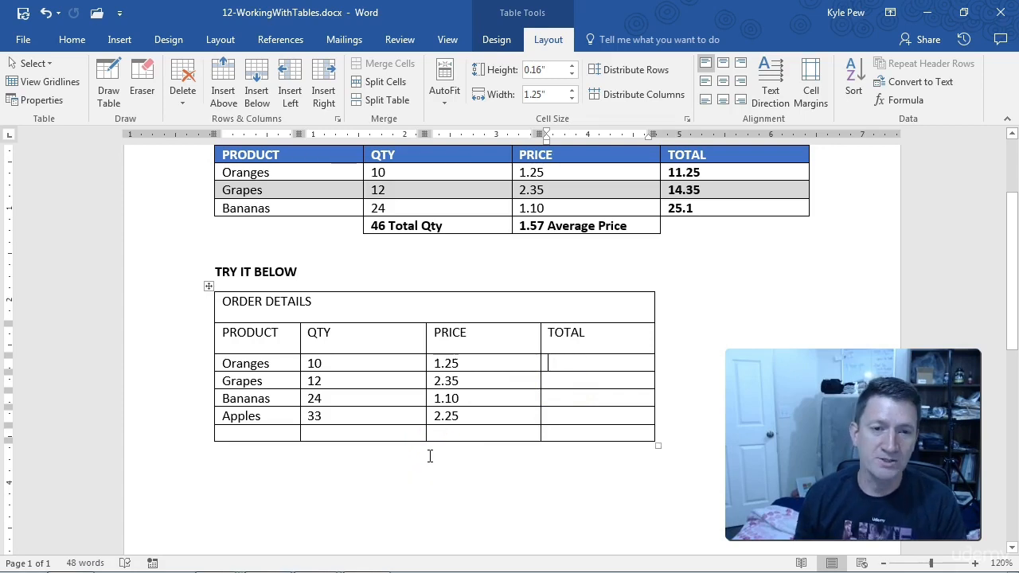
pyautogui.click(323, 430)
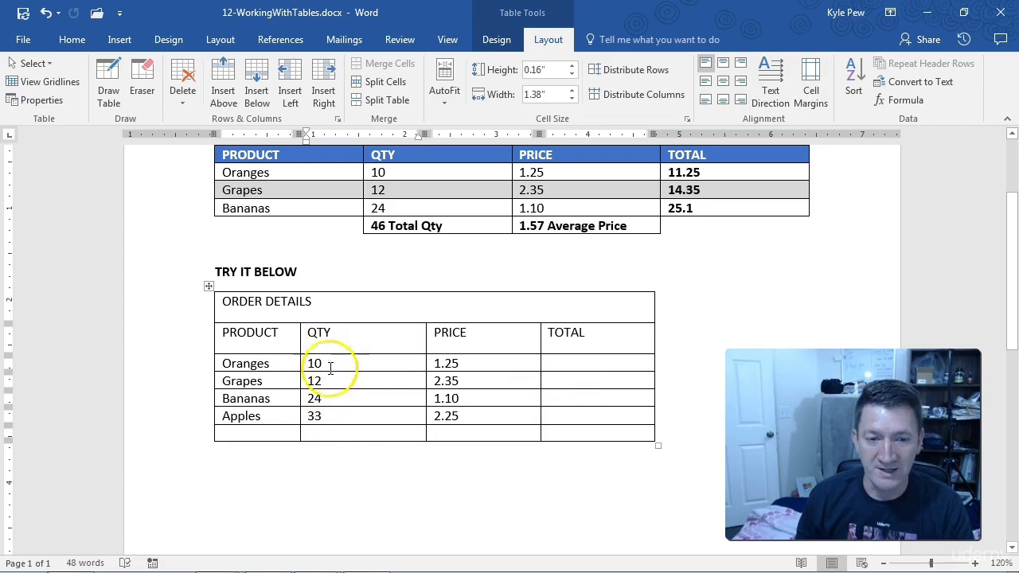
pyautogui.click(315, 435)
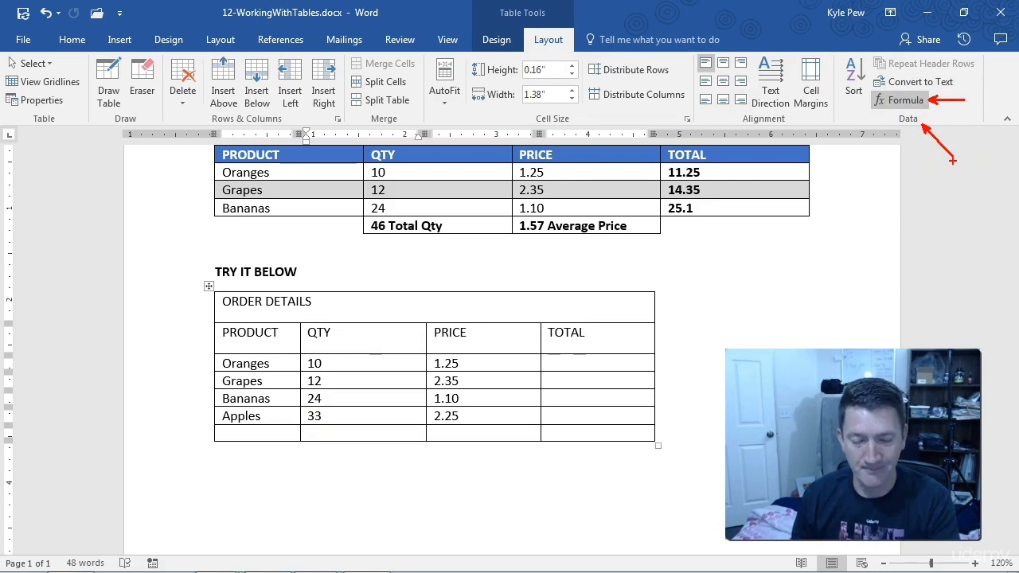
pyautogui.press('Escape')
pyautogui.click(905, 101)
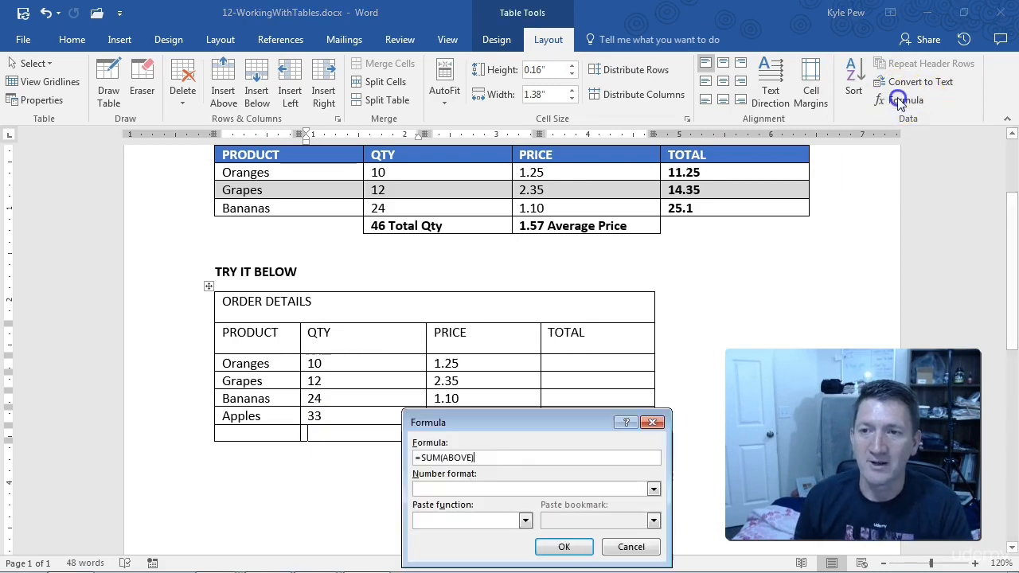
pyautogui.moveTo(537, 422); pyautogui.dragTo(488, 210)
pyautogui.hotkey('ctrl', '2')
pyautogui.moveTo(358, 227); pyautogui.dragTo(450, 251)
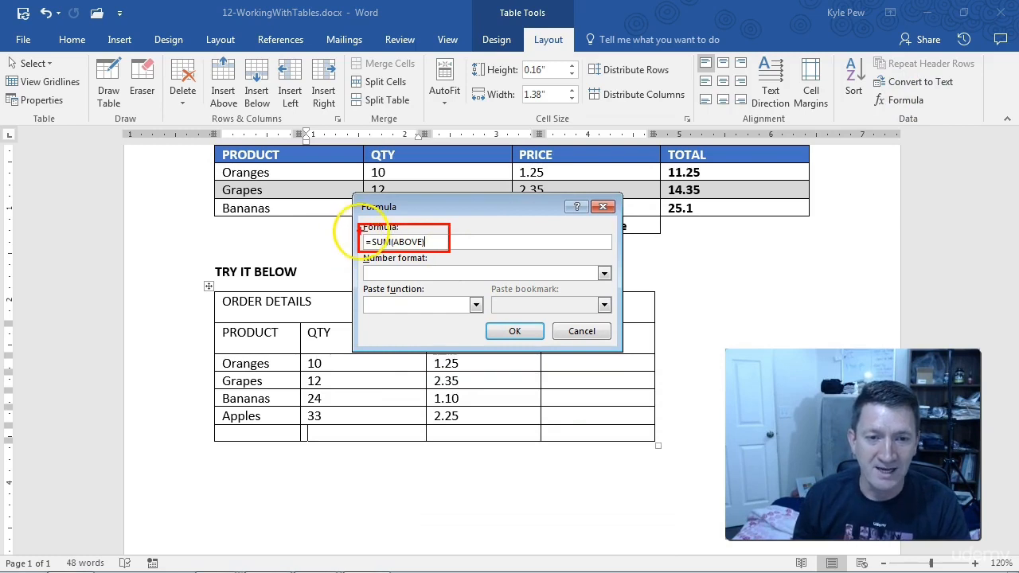
pyautogui.moveTo(360, 236)
pyautogui.mouseDown()
pyautogui.moveTo(345, 222)
pyautogui.moveTo(381, 198)
pyautogui.mouseUp()
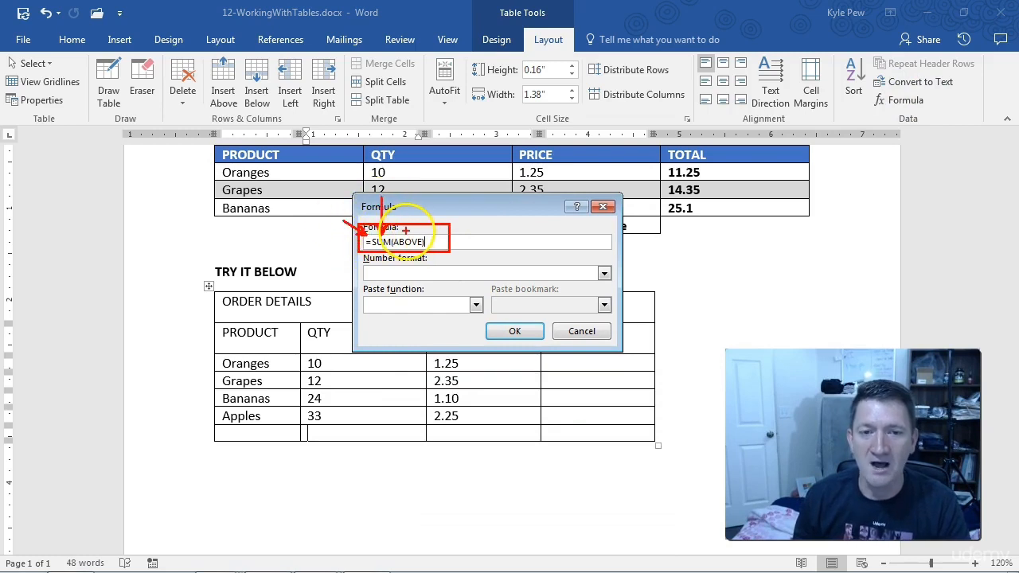
pyautogui.moveTo(408, 234); pyautogui.dragTo(411, 182)
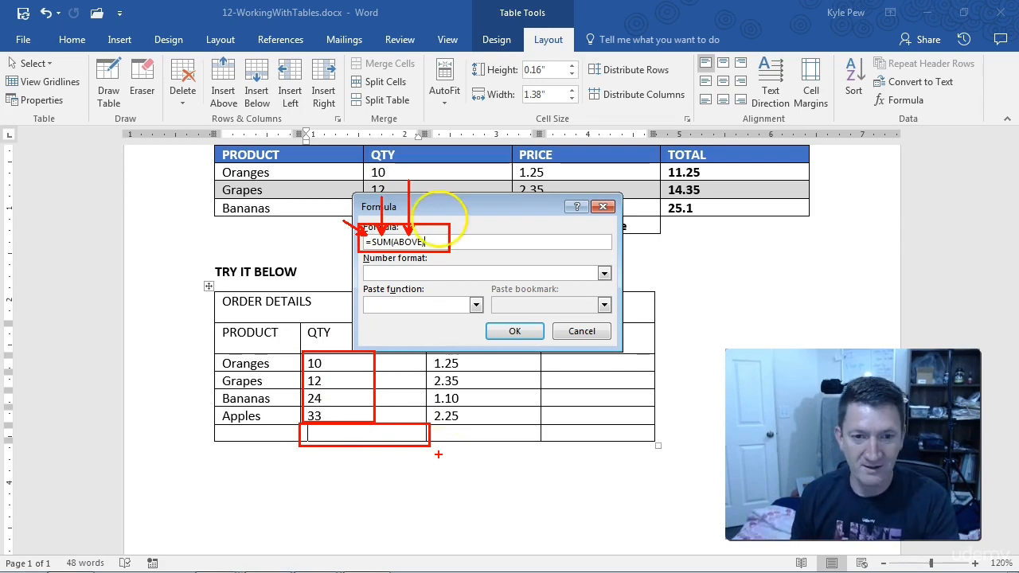
pyautogui.click(498, 336)
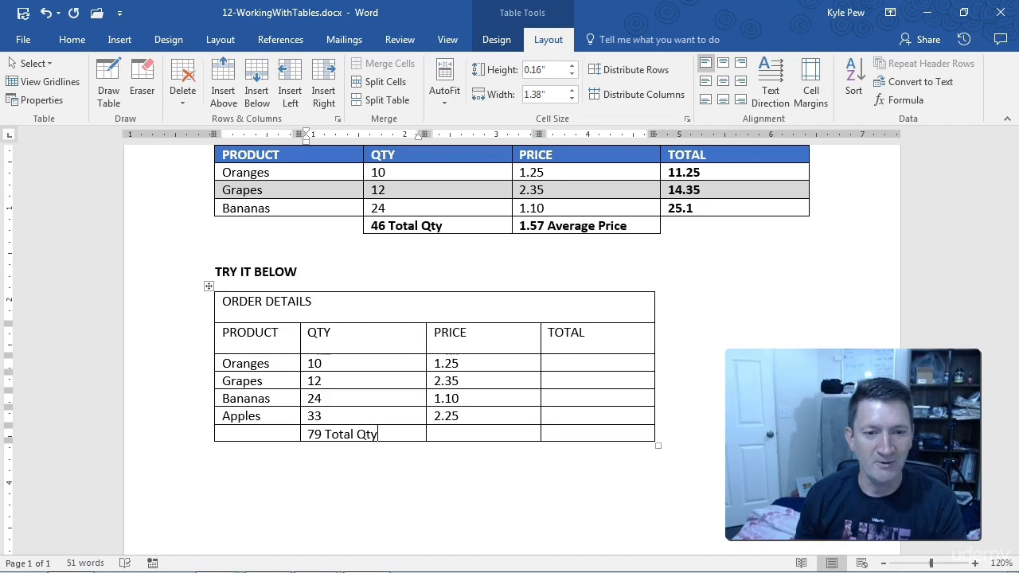
# Make the whole Total Qty entry in the lower table's last row bold.
pyautogui.click(374, 436)
pyautogui.moveTo(373, 436); pyautogui.dragTo(318, 436)
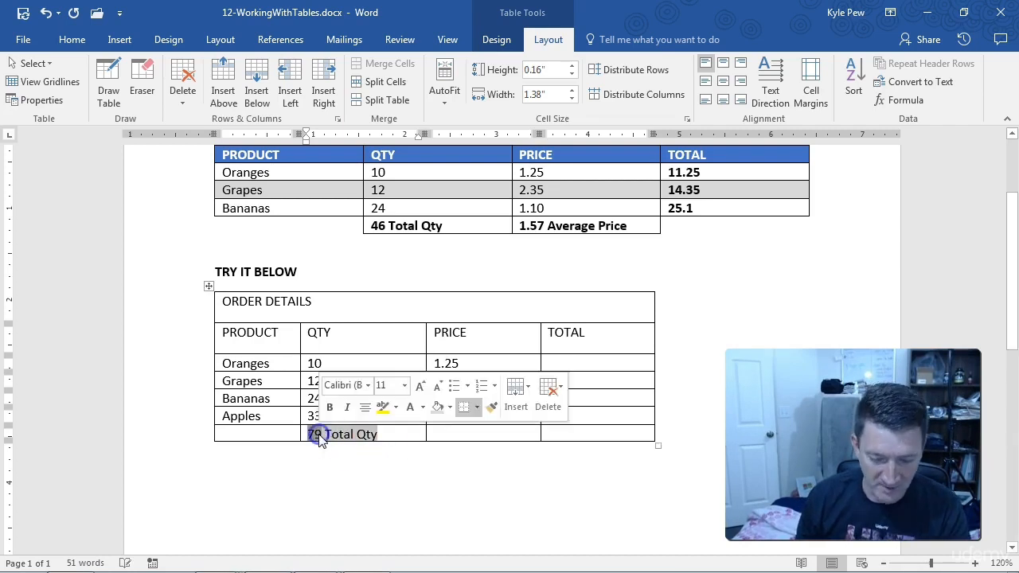
pyautogui.hotkey('ctrl', 'b')
pyautogui.click(373, 436)
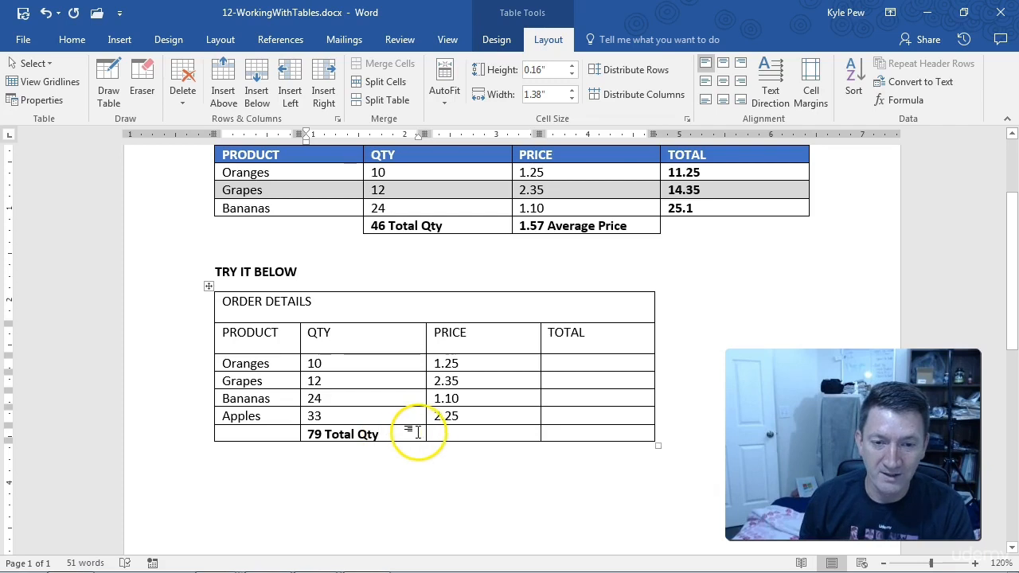
# Insert the formula =AVERAGE(ABOVE) in the empty cell below the lower table's PRICE values and label the result Average Price.
pyautogui.click(443, 432)
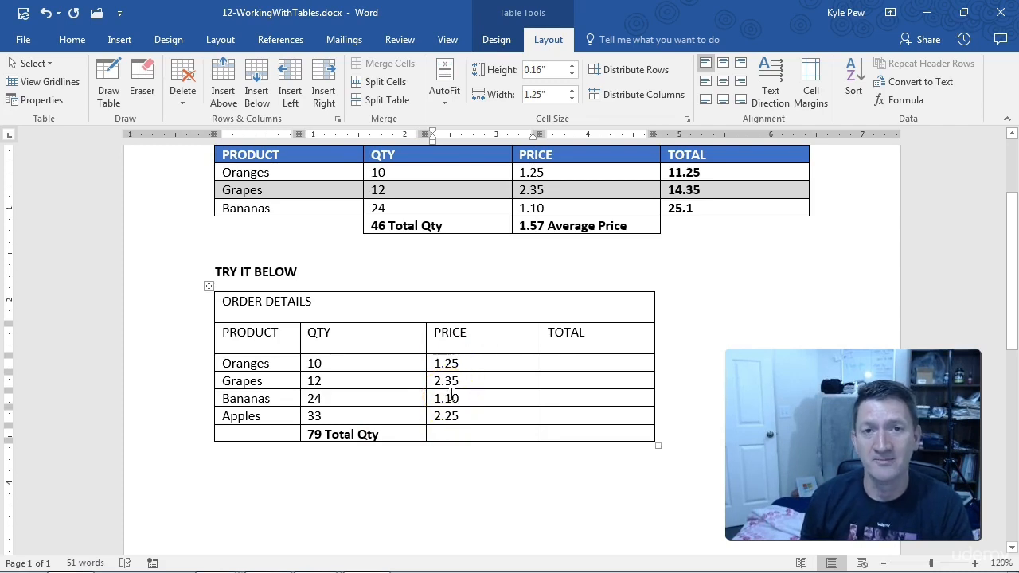
pyautogui.click(443, 433)
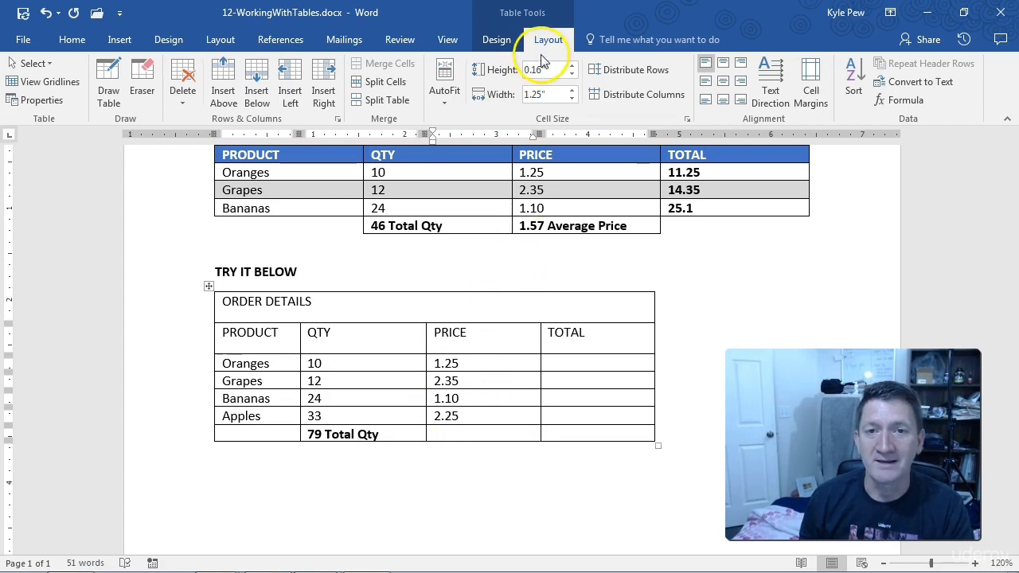
pyautogui.click(906, 102)
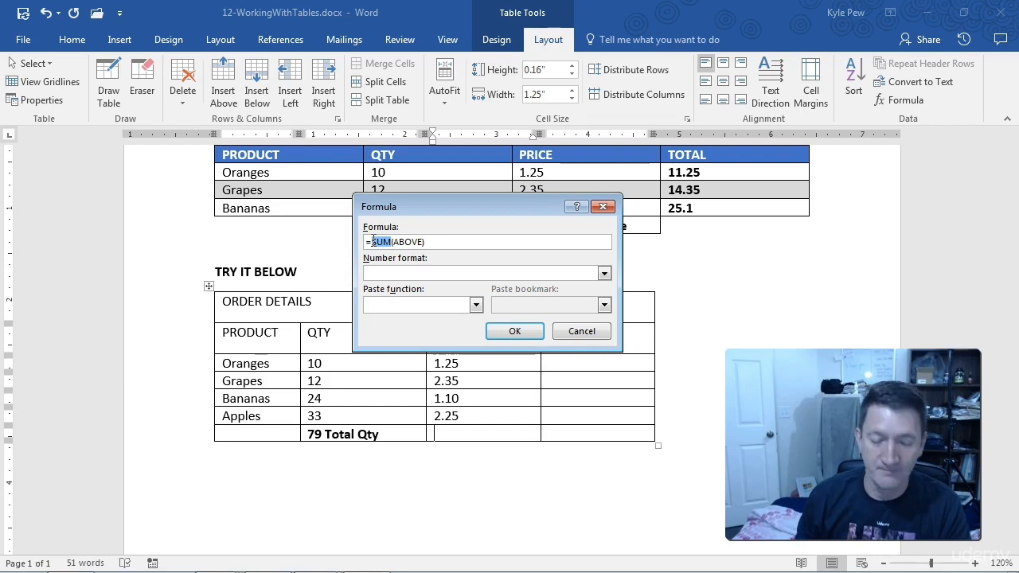
pyautogui.write('ERAGE')
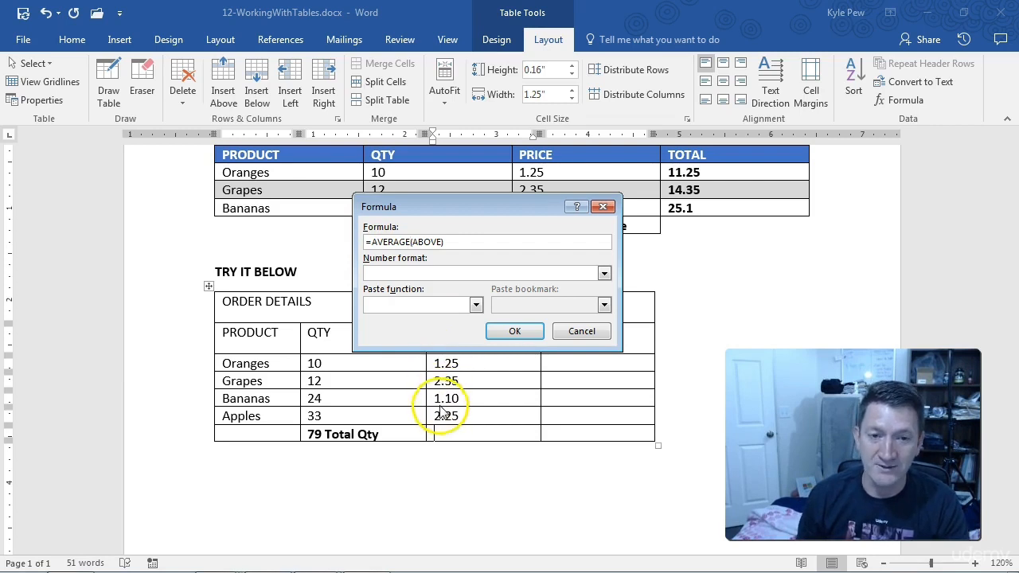
pyautogui.click(499, 338)
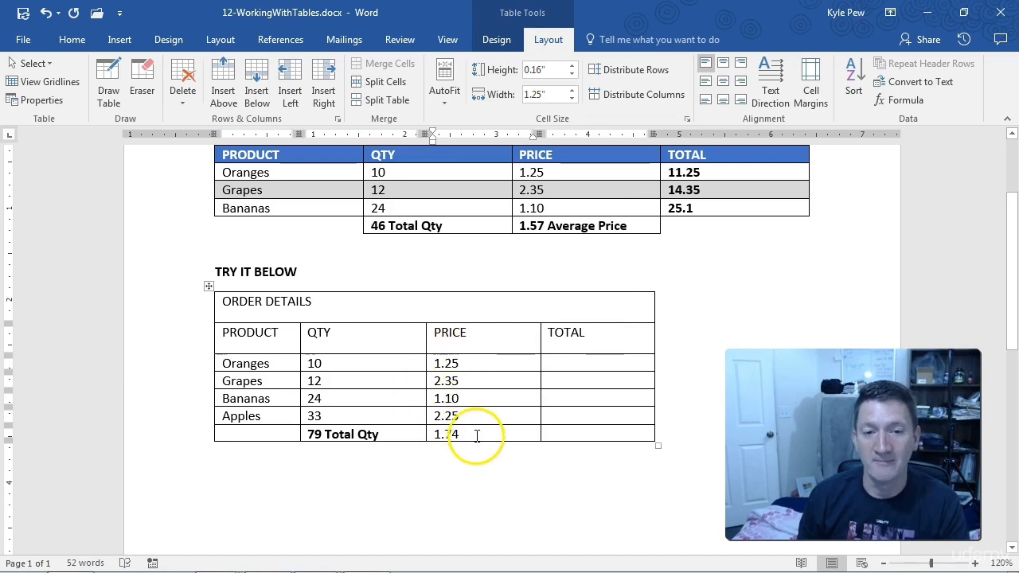
pyautogui.write('Aver')
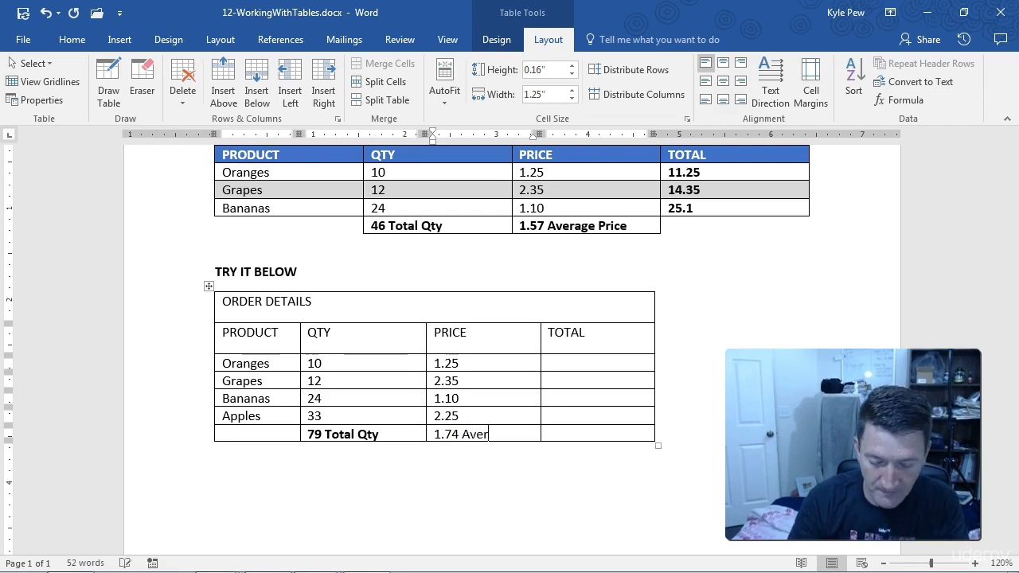
pyautogui.write('age Price')
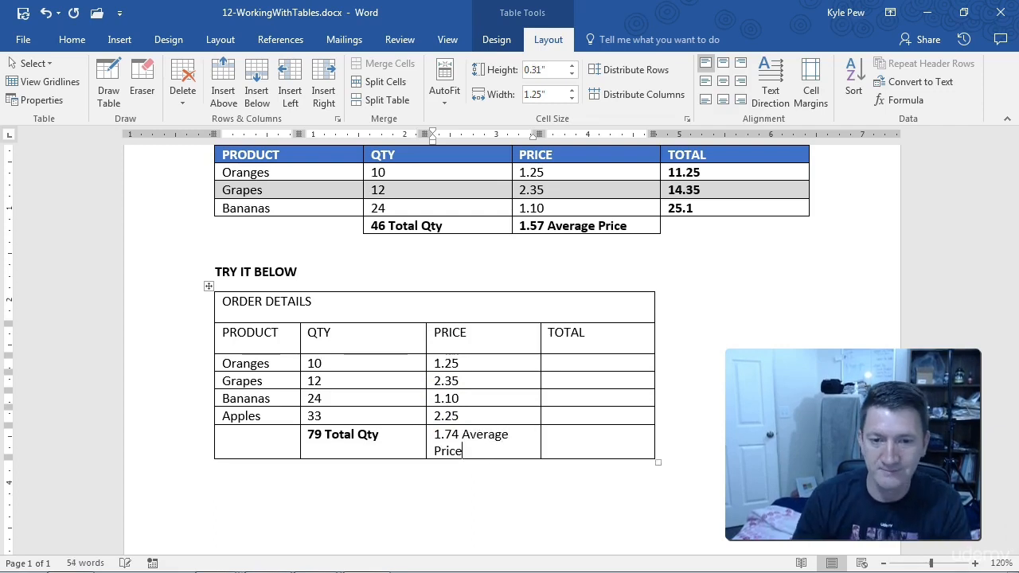
# Make the Average Price entry bold and widen the PRICE column to about 1.38" so the entry fits on one line.
pyautogui.moveTo(540, 342); pyautogui.dragTo(546, 342)
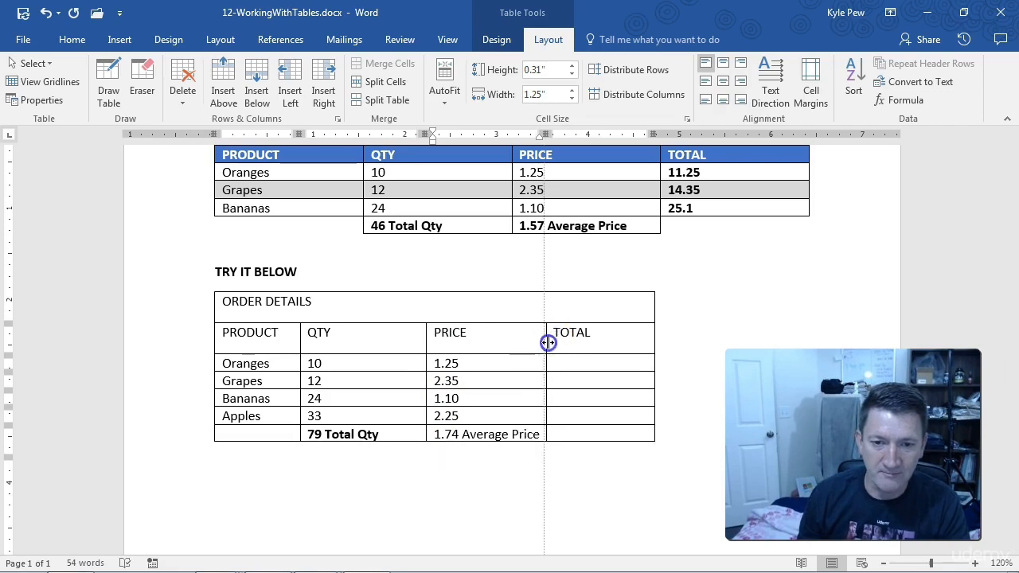
pyautogui.moveTo(538, 434); pyautogui.dragTo(436, 432)
pyautogui.hotkey('ctrl', 'b')
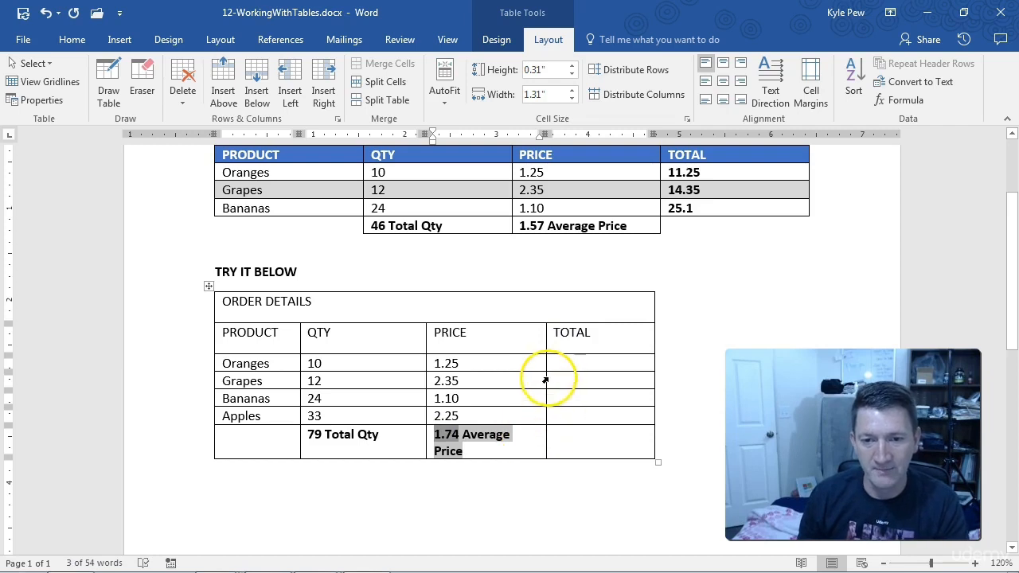
pyautogui.moveTo(546, 379); pyautogui.dragTo(552, 378)
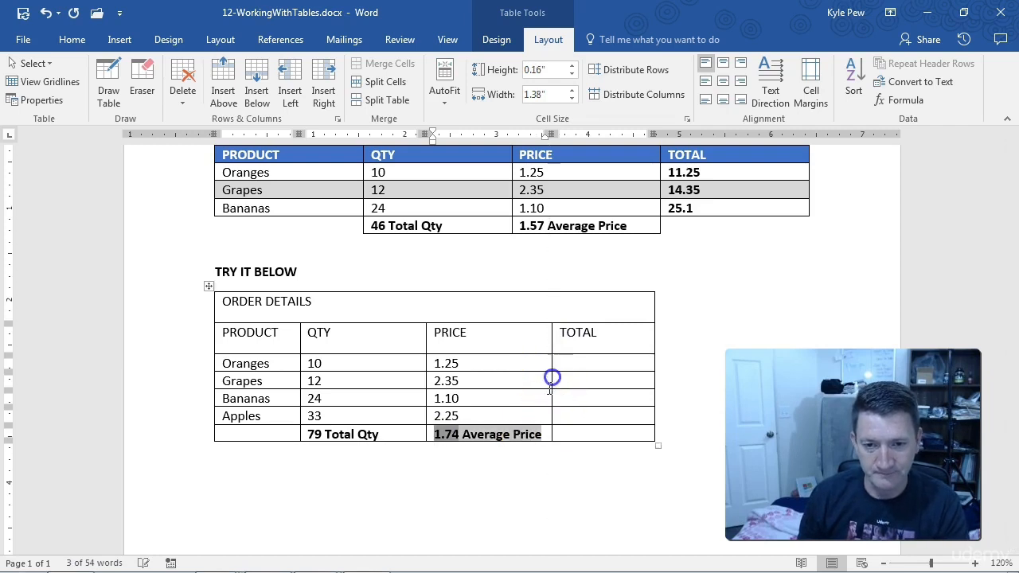
# Start a formula in the Oranges row's TOTAL cell of the lower table and replace the suggested SUM(LEFT) with the PRODUCT function.
pyautogui.click(564, 433)
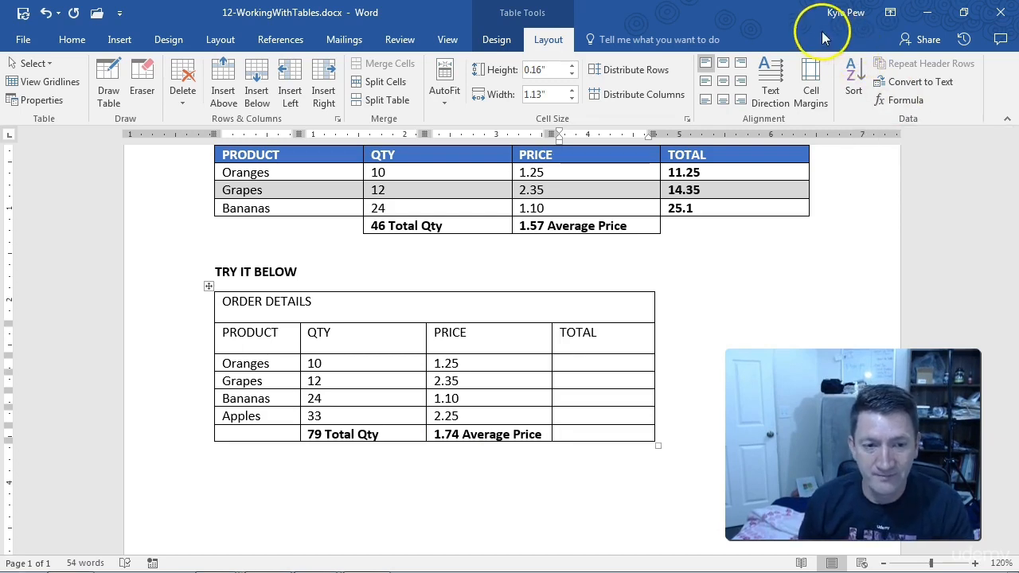
pyautogui.click(576, 364)
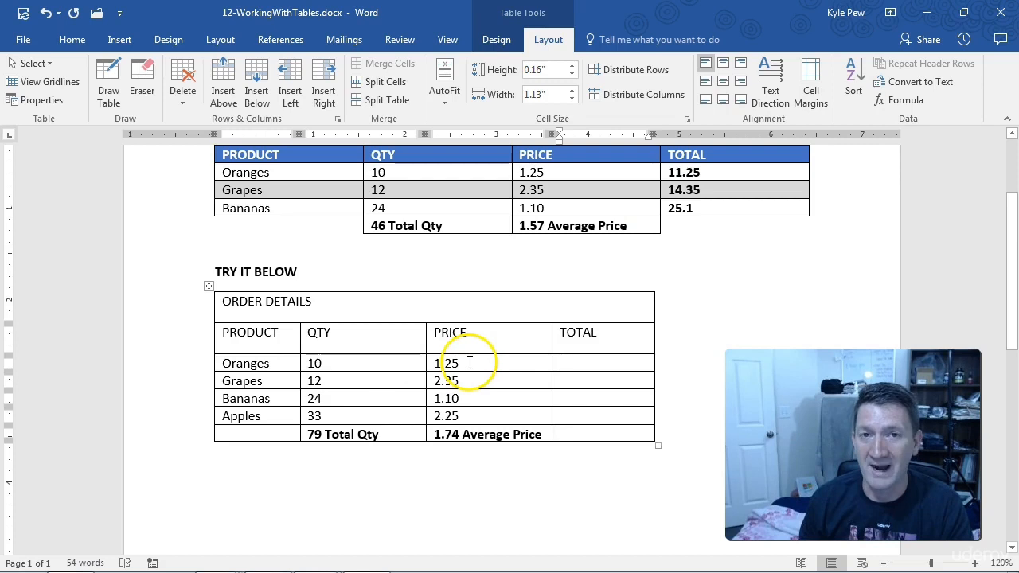
pyautogui.click(580, 362)
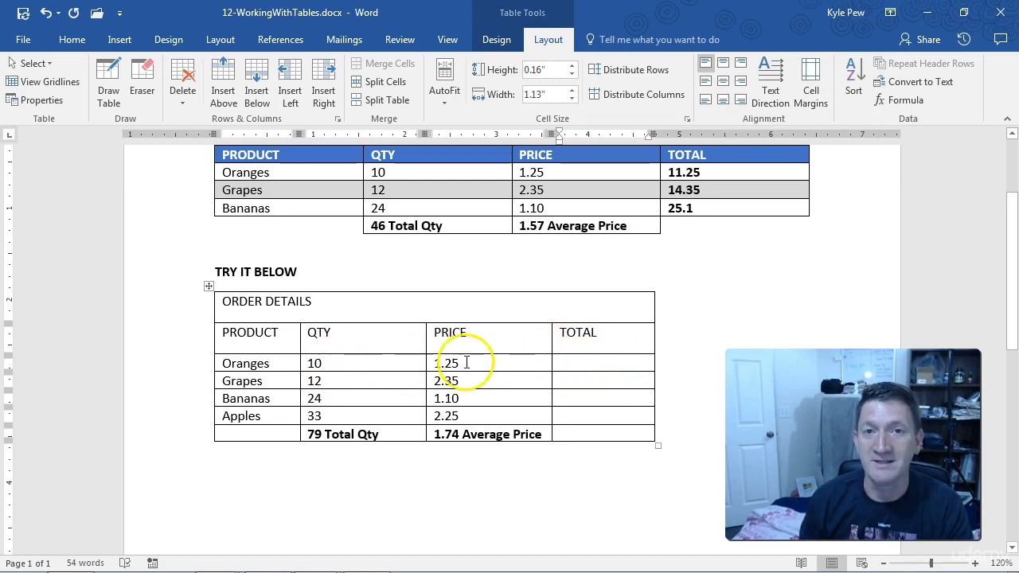
pyautogui.click(574, 365)
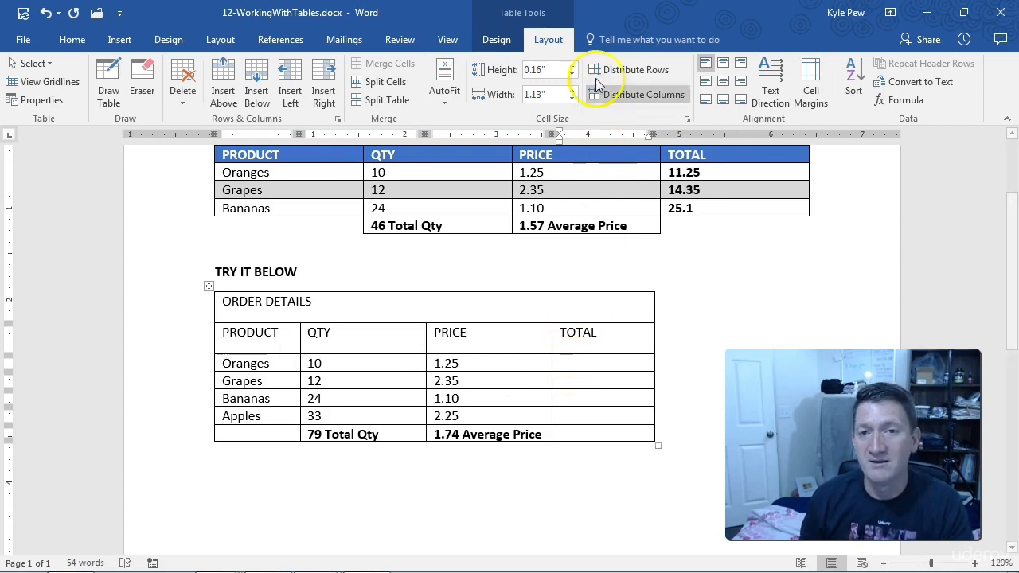
pyautogui.click(913, 102)
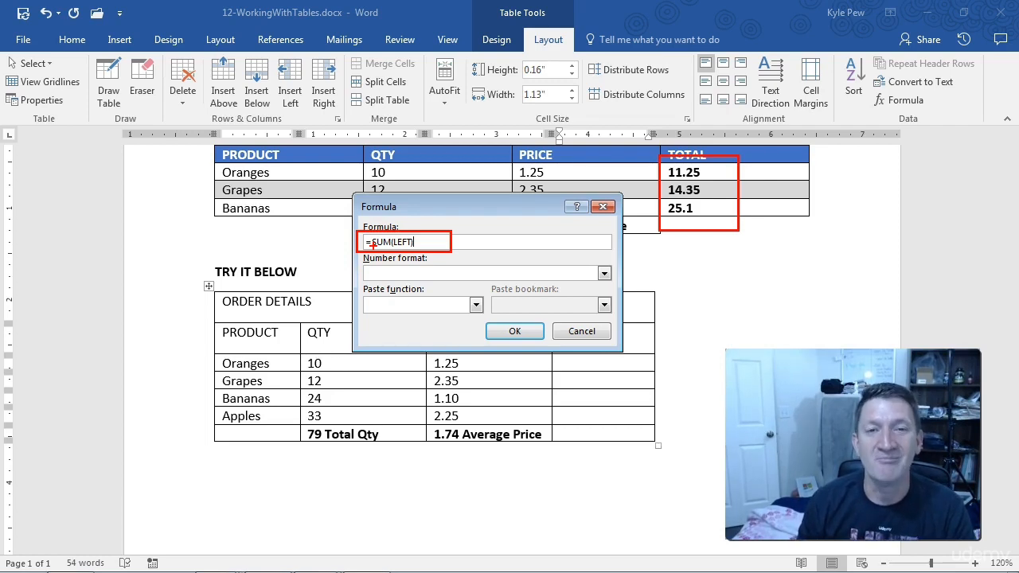
pyautogui.moveTo(425, 243); pyautogui.dragTo(335, 244)
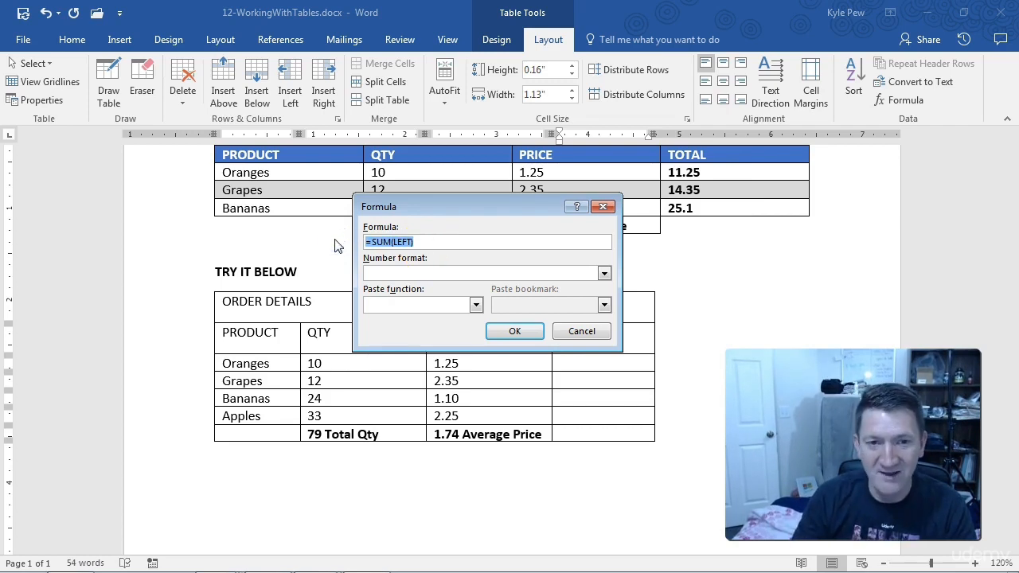
pyautogui.press('BackSpace')
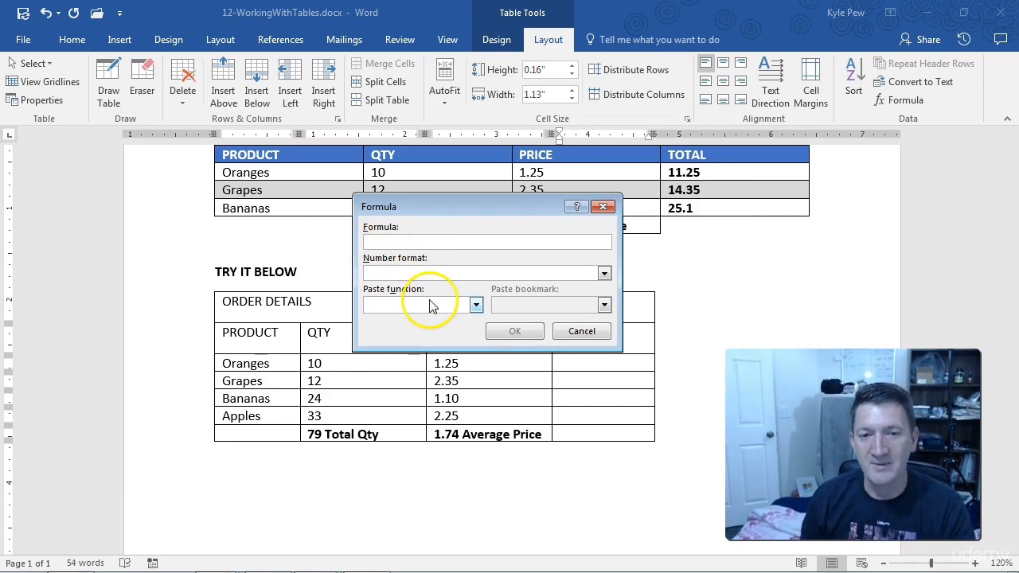
pyautogui.click(476, 305)
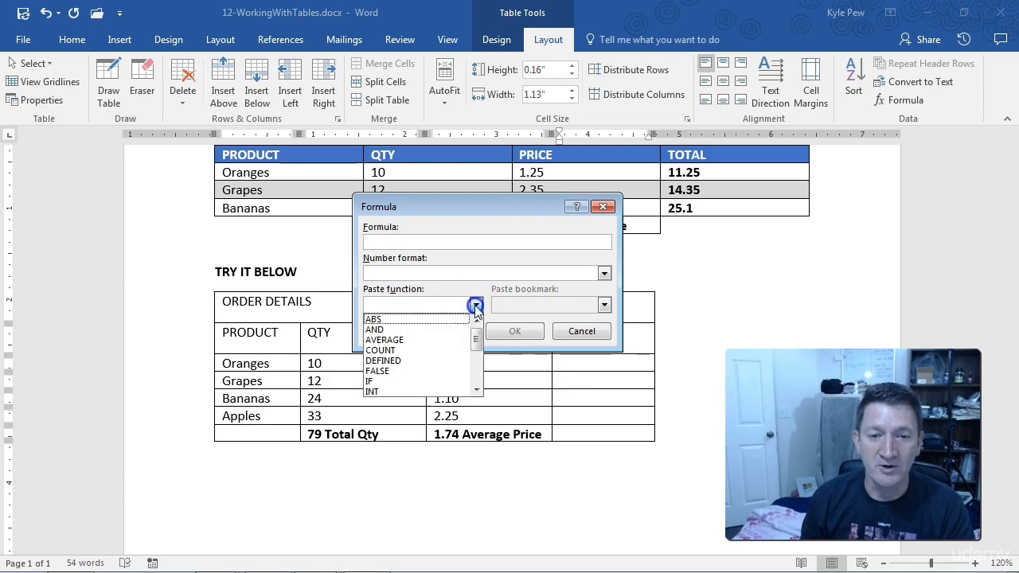
pyautogui.moveTo(477, 341); pyautogui.dragTo(476, 370)
pyautogui.click(400, 355)
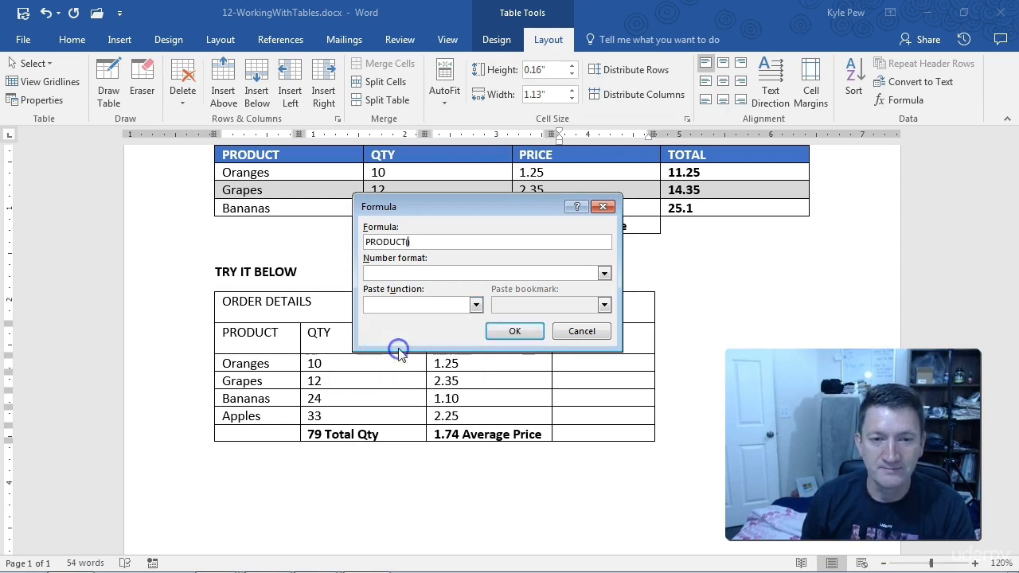
# Place the insertion point between the PRODUCT function's parentheses and move the Formula dialog below the table so its cells are uncovered.
pyautogui.moveTo(408, 209); pyautogui.dragTo(425, 258)
pyautogui.click(389, 294)
pyautogui.click(427, 294)
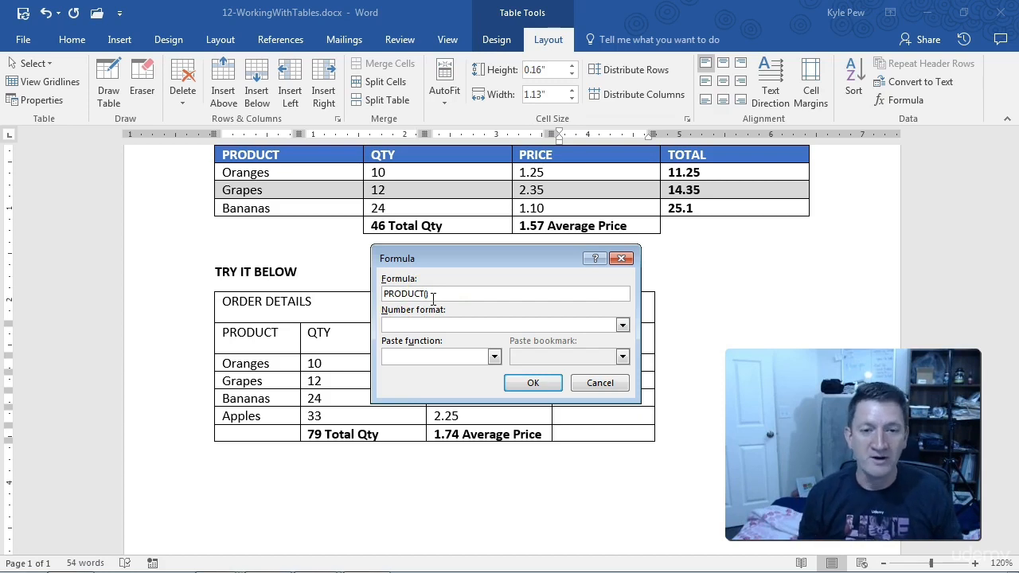
pyautogui.click(430, 295)
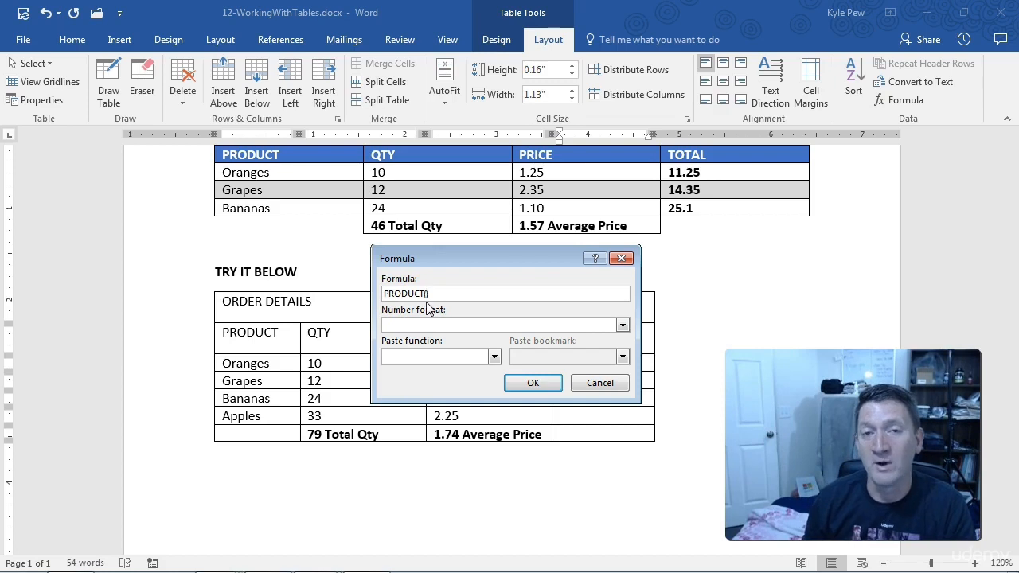
pyautogui.moveTo(437, 260); pyautogui.dragTo(416, 471)
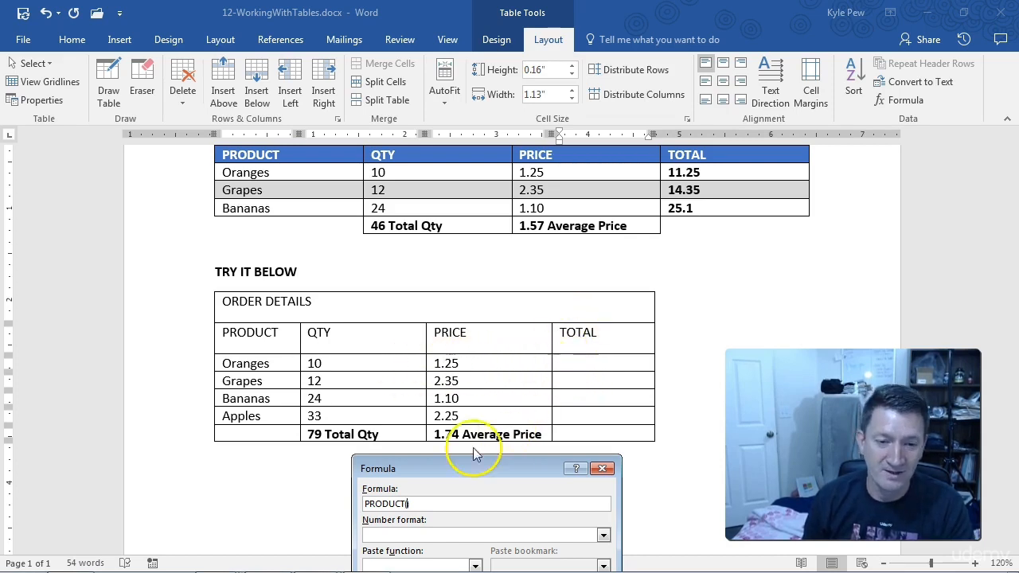
pyautogui.moveTo(457, 467); pyautogui.dragTo(464, 468)
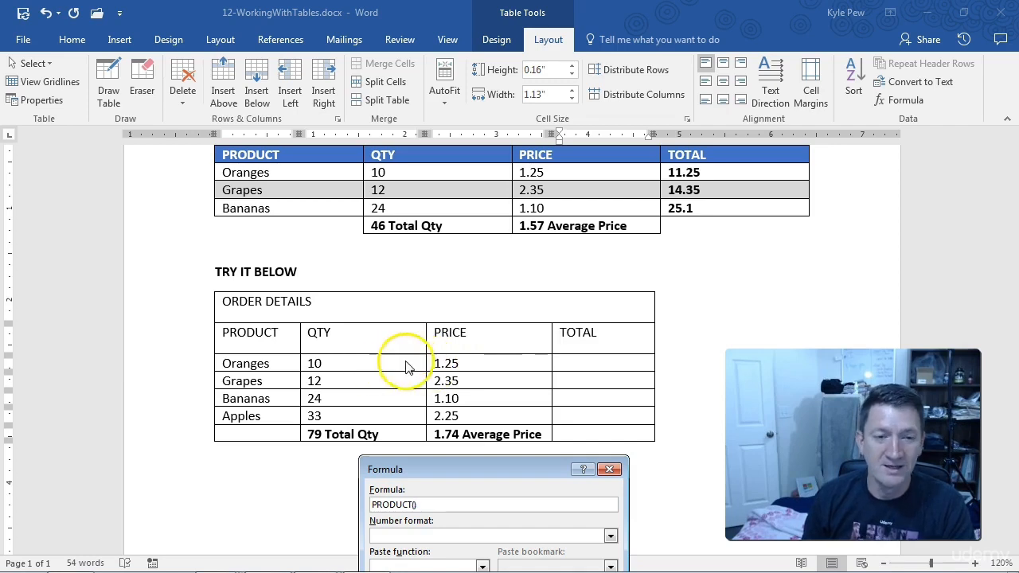
pyautogui.hotkey('ctrl', '2')
pyautogui.moveTo(211, 286); pyautogui.dragTo(298, 448)
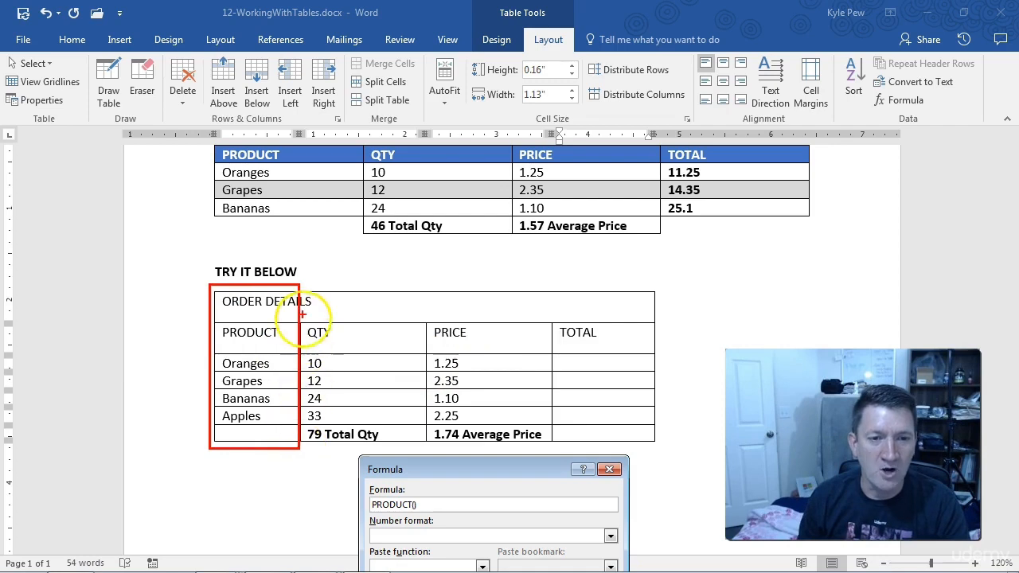
pyautogui.moveTo(302, 286)
pyautogui.mouseDown()
pyautogui.moveTo(381, 418)
pyautogui.moveTo(424, 454)
pyautogui.mouseUp()
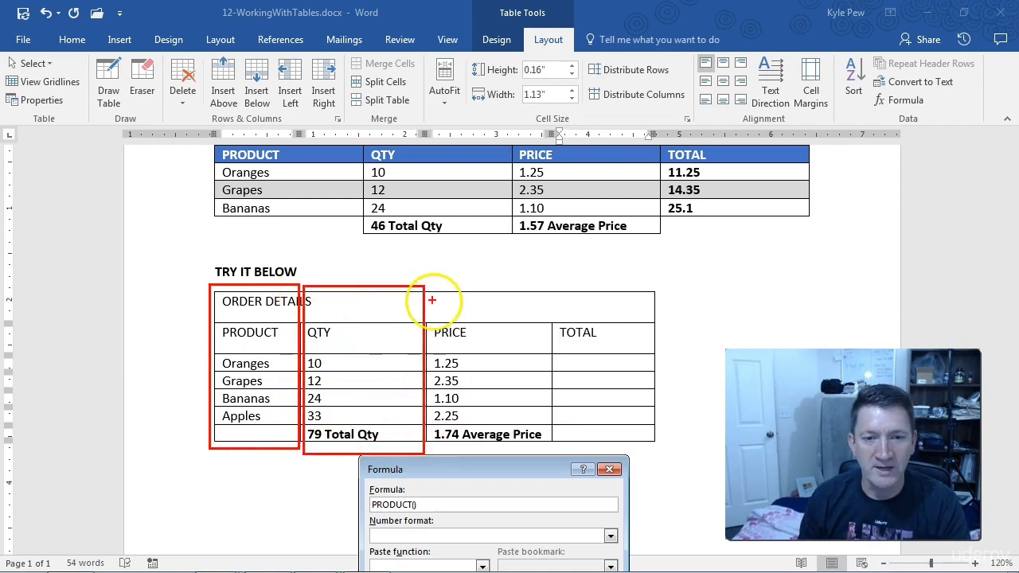
pyautogui.moveTo(430, 291); pyautogui.dragTo(542, 452)
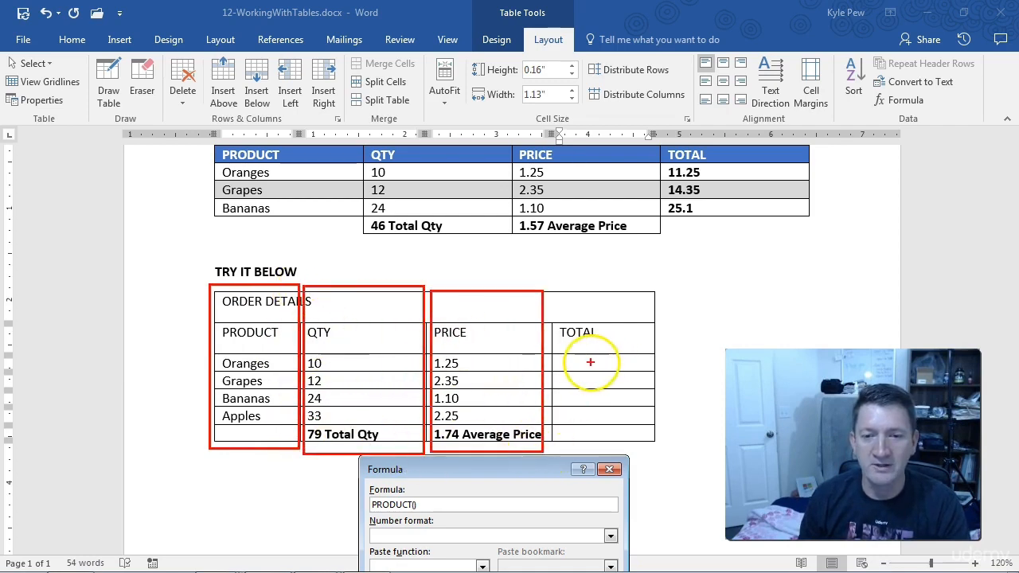
pyautogui.moveTo(183, 285)
pyautogui.mouseDown()
pyautogui.moveTo(455, 296)
pyautogui.moveTo(660, 320)
pyautogui.moveTo(176, 350)
pyautogui.mouseUp()
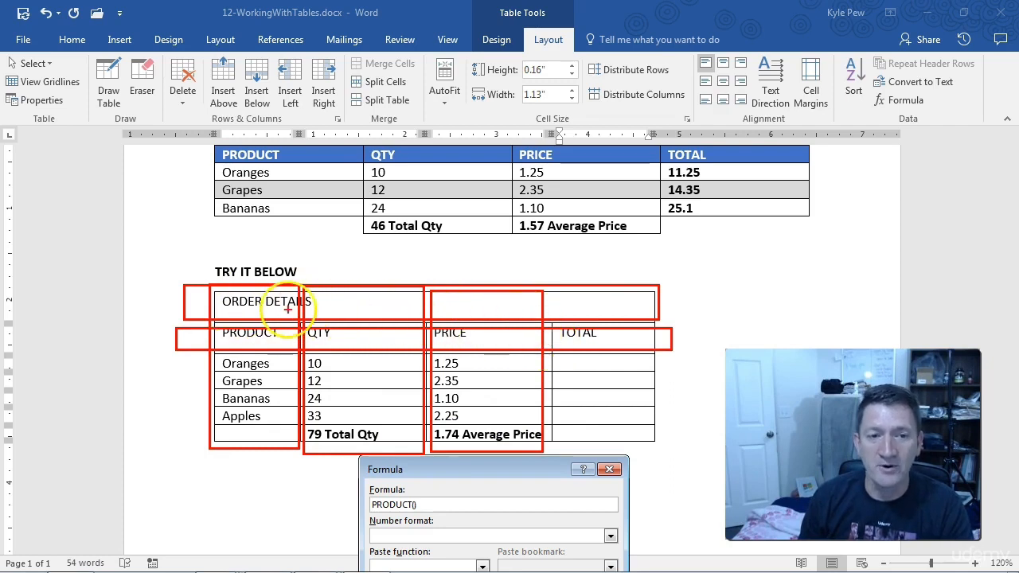
pyautogui.moveTo(249, 251)
pyautogui.mouseDown()
pyautogui.moveTo(262, 246)
pyautogui.moveTo(254, 249)
pyautogui.mouseUp()
pyautogui.moveTo(324, 254)
pyautogui.mouseDown()
pyautogui.moveTo(328, 273)
pyautogui.moveTo(334, 254)
pyautogui.moveTo(339, 267)
pyautogui.mouseUp()
pyautogui.moveTo(481, 253); pyautogui.dragTo(471, 266)
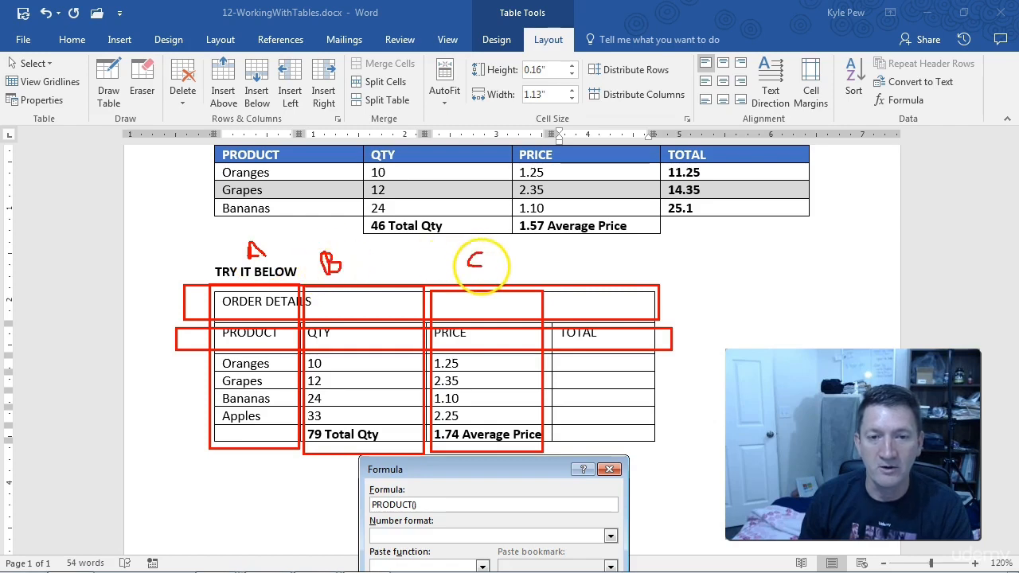
pyautogui.moveTo(586, 258); pyautogui.dragTo(586, 274)
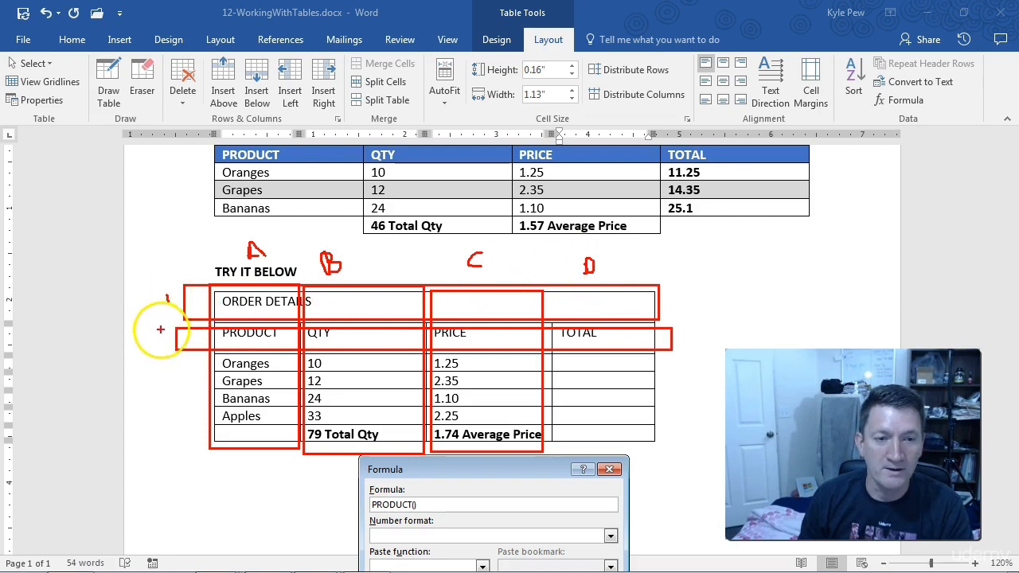
pyautogui.moveTo(163, 333); pyautogui.dragTo(164, 371)
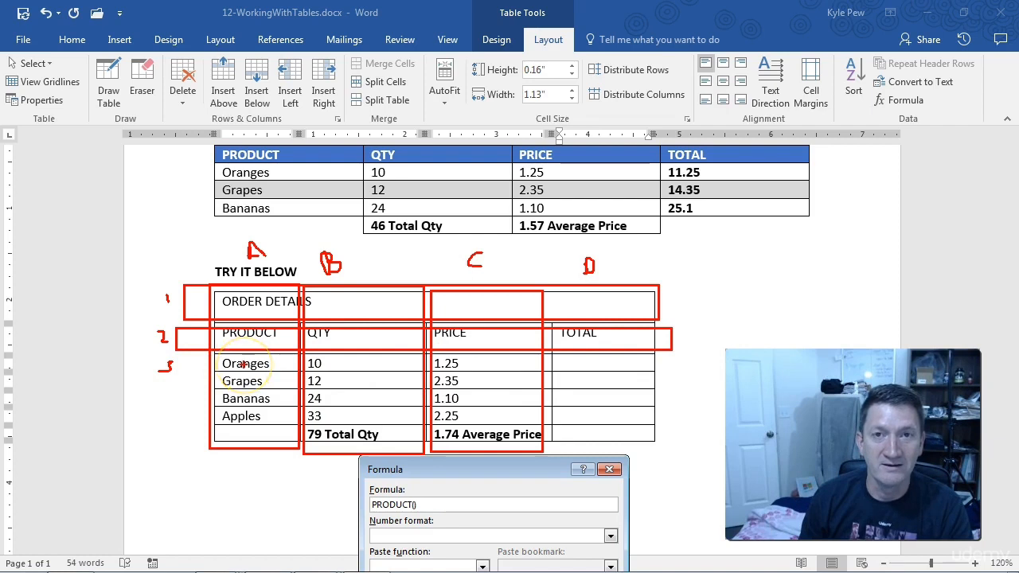
pyautogui.press('Escape')
# Complete the Oranges row's TOTAL formula as PRODUCT(B3,C3) and insert it.
pyautogui.moveTo(466, 469); pyautogui.dragTo(464, 392)
pyautogui.write('CT()')
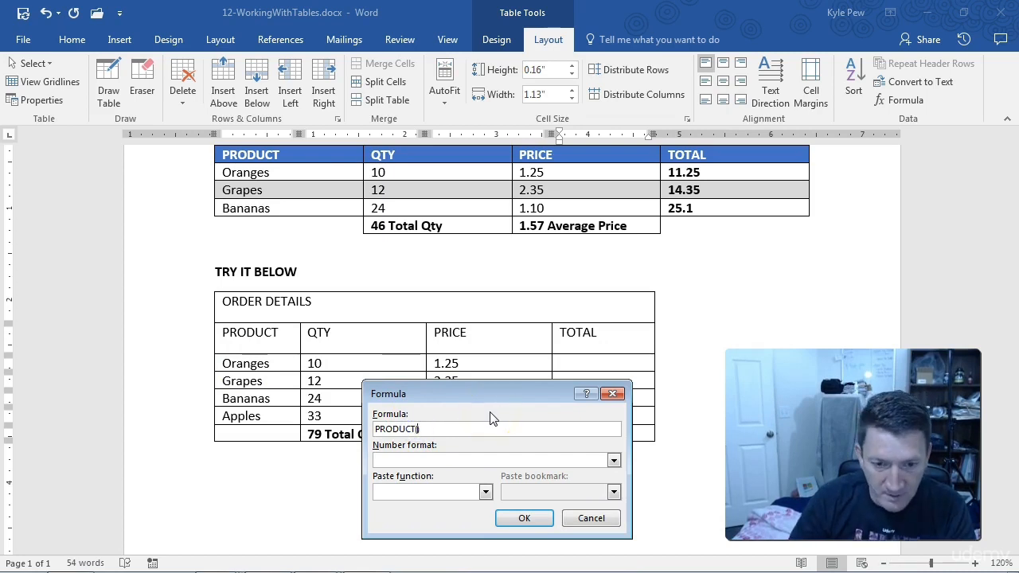
pyautogui.write('B3,')
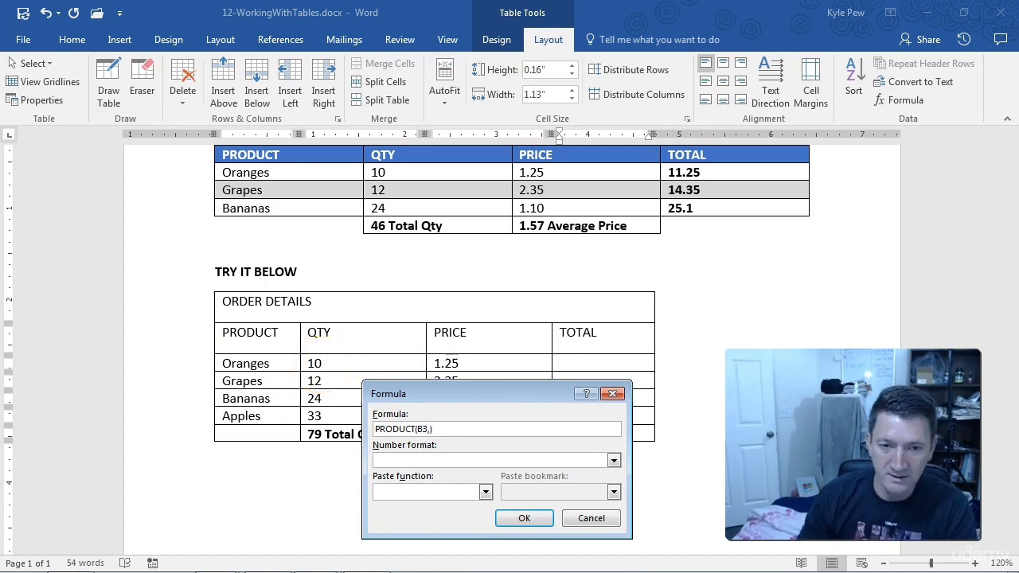
pyautogui.write('C3)')
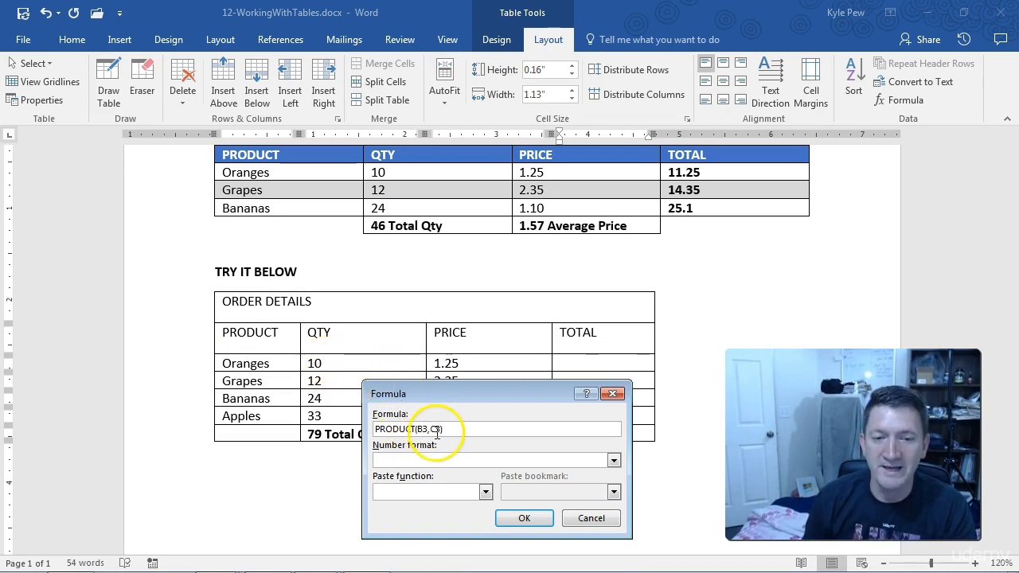
pyautogui.click(514, 519)
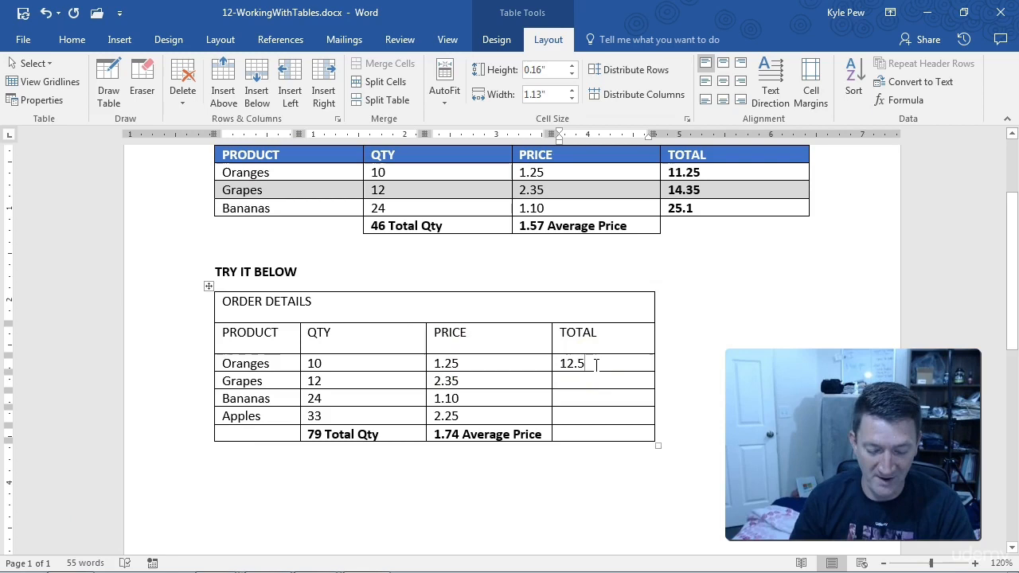
pyautogui.click(42, 517)
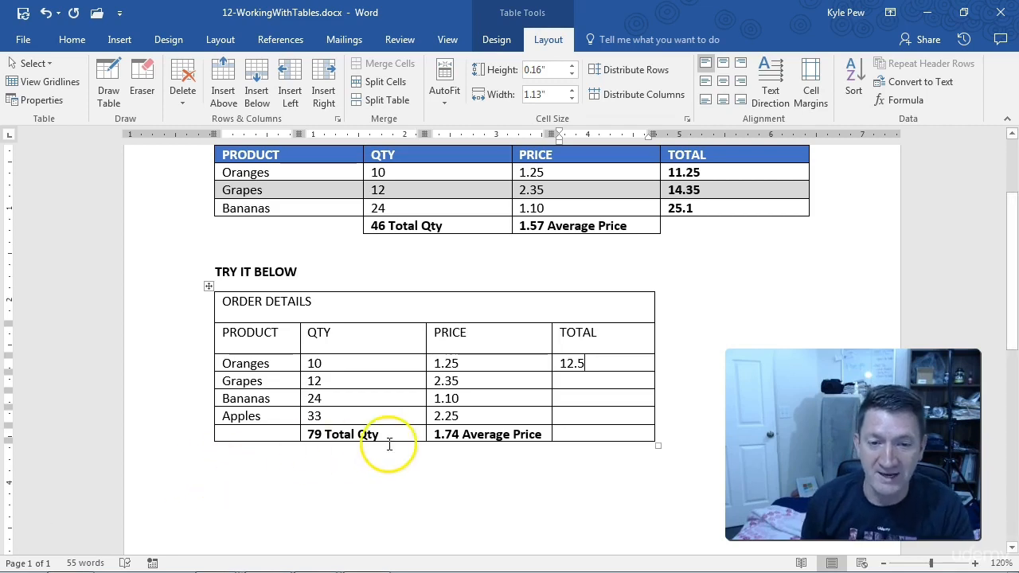
# Insert the formula =PRODUCT(B4,C4) in the Grapes row's TOTAL cell of the lower table.
pyautogui.click(569, 382)
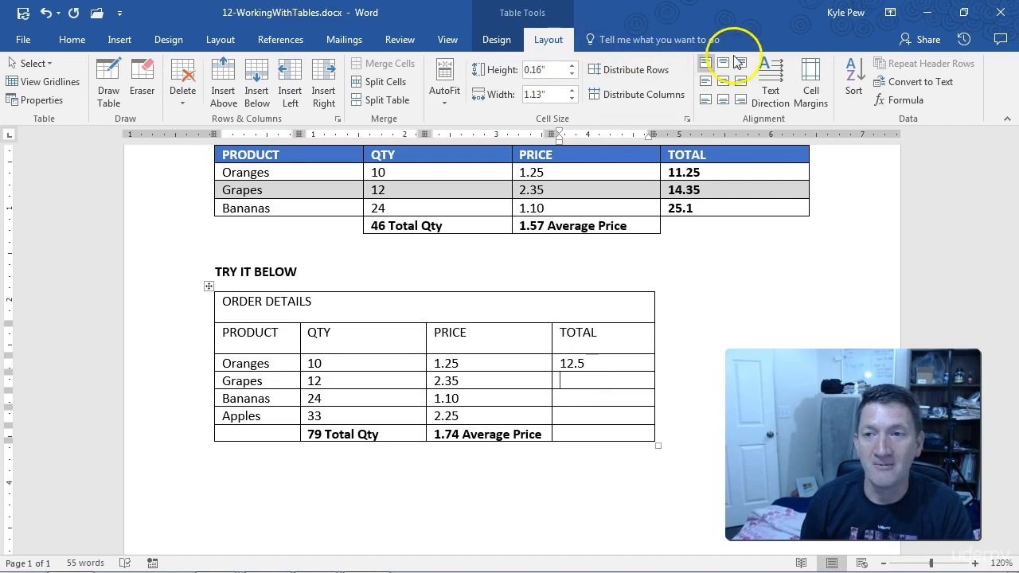
pyautogui.click(901, 99)
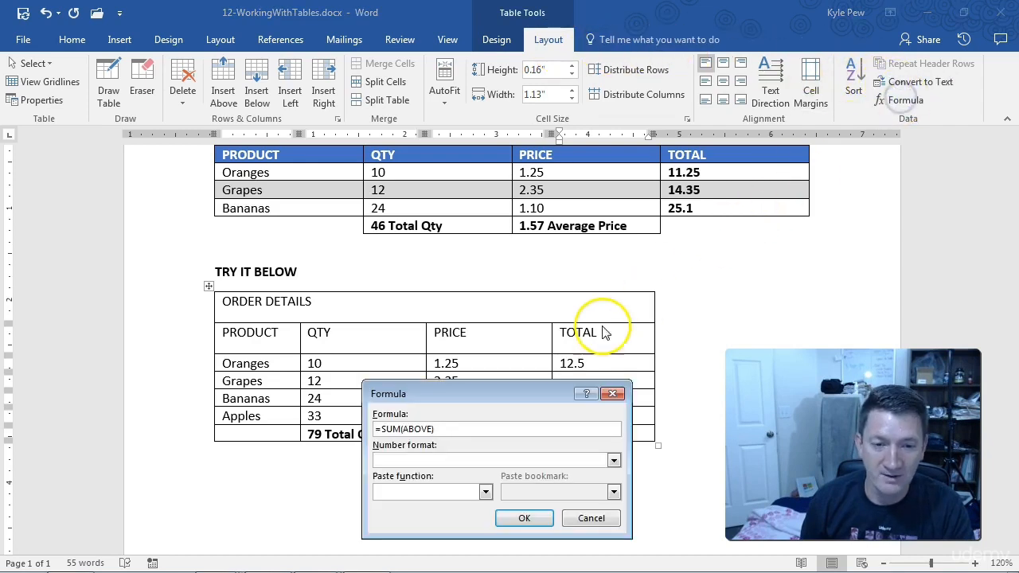
pyautogui.moveTo(457, 428); pyautogui.dragTo(318, 422)
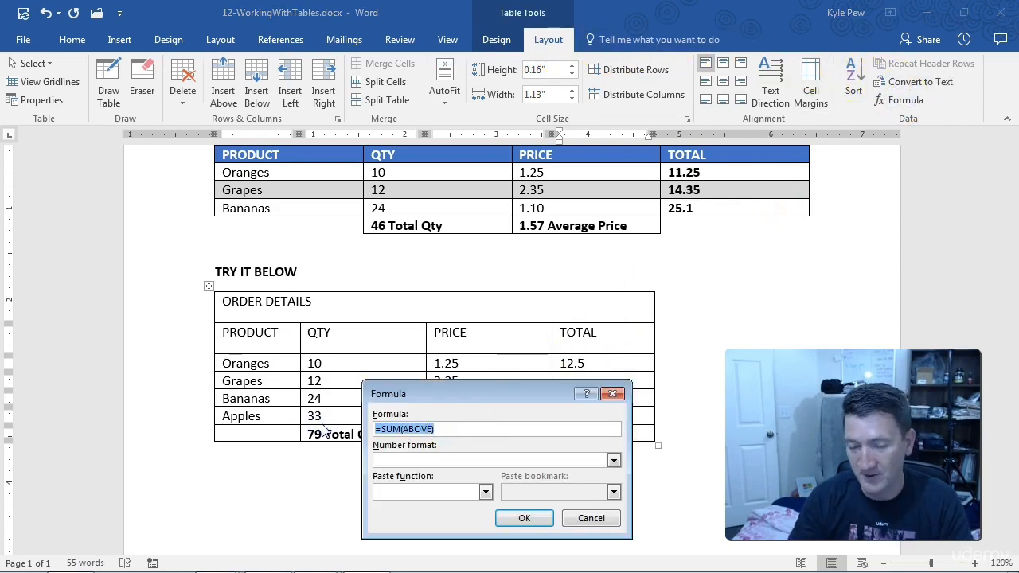
pyautogui.press('BackSpace')
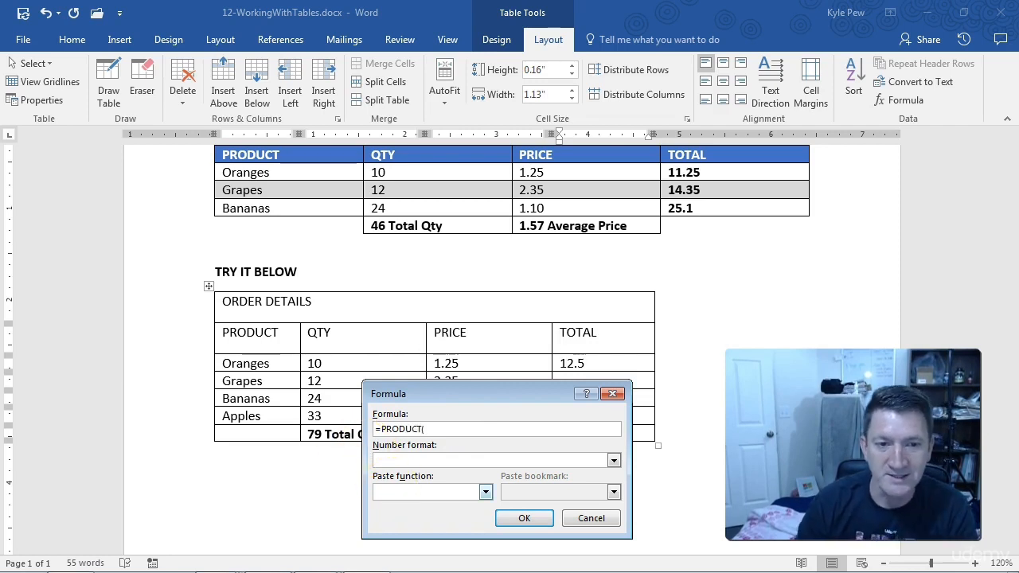
pyautogui.moveTo(432, 387); pyautogui.dragTo(430, 421)
pyautogui.click(374, 381)
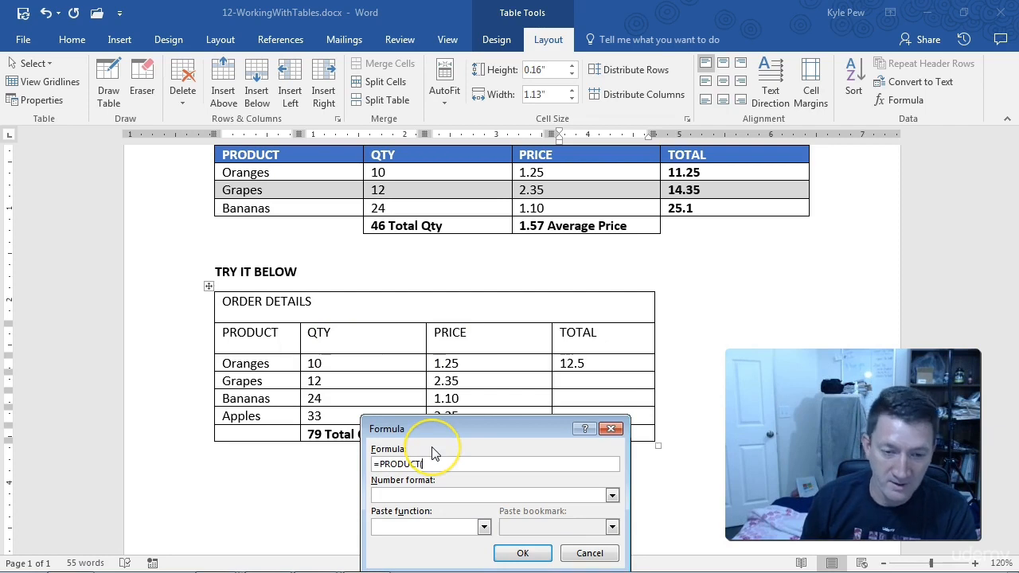
pyautogui.write('B4,C4')
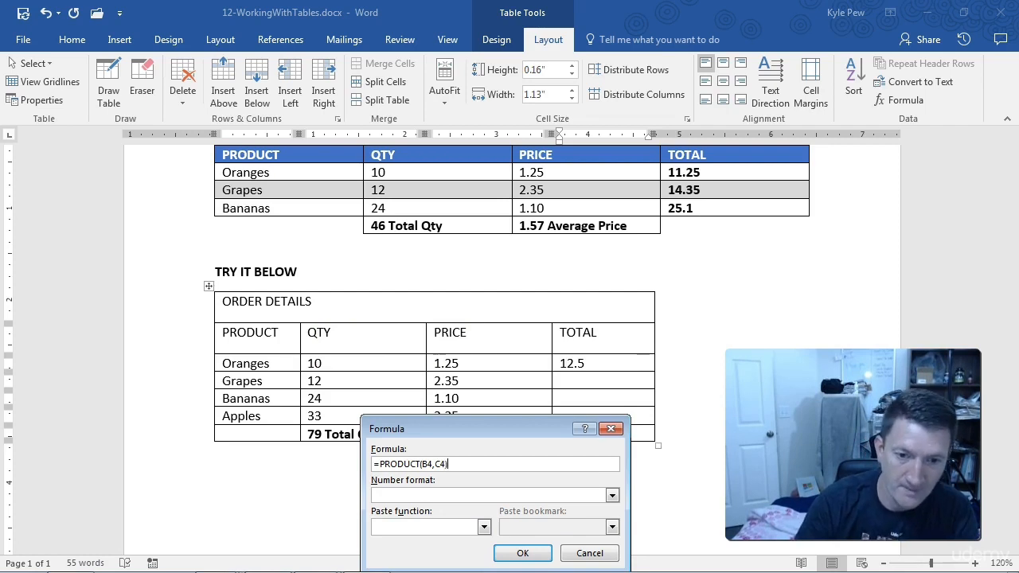
pyautogui.click(519, 553)
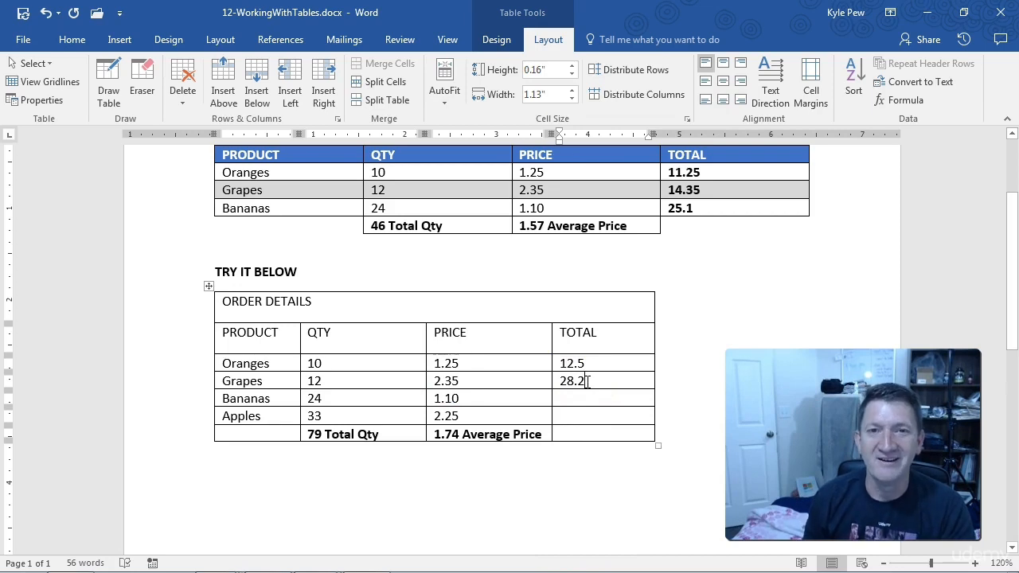
# Review the functions available for table formulas, and leave the Formula dialog without inserting anything.
pyautogui.click(898, 99)
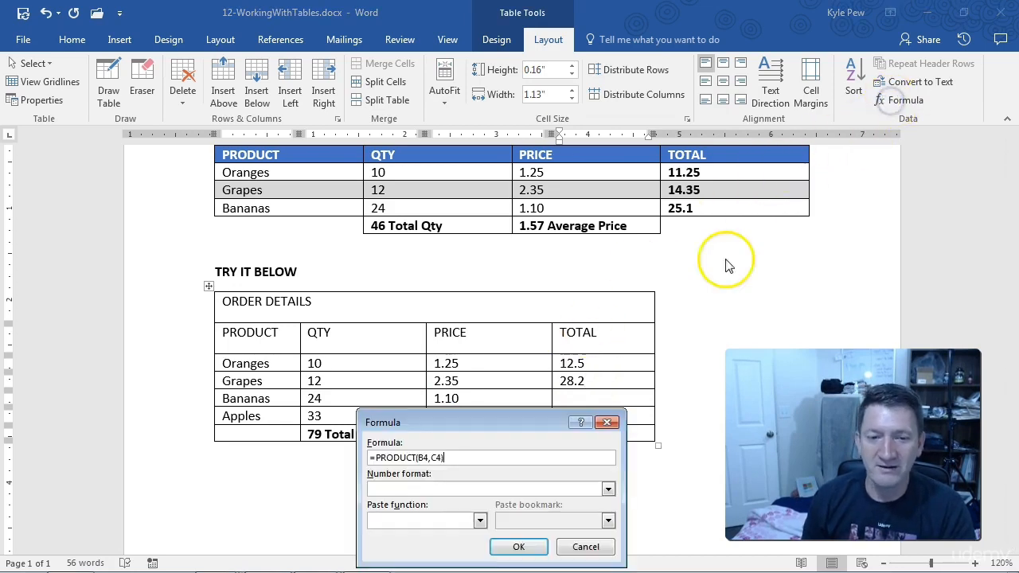
pyautogui.moveTo(486, 422); pyautogui.dragTo(482, 329)
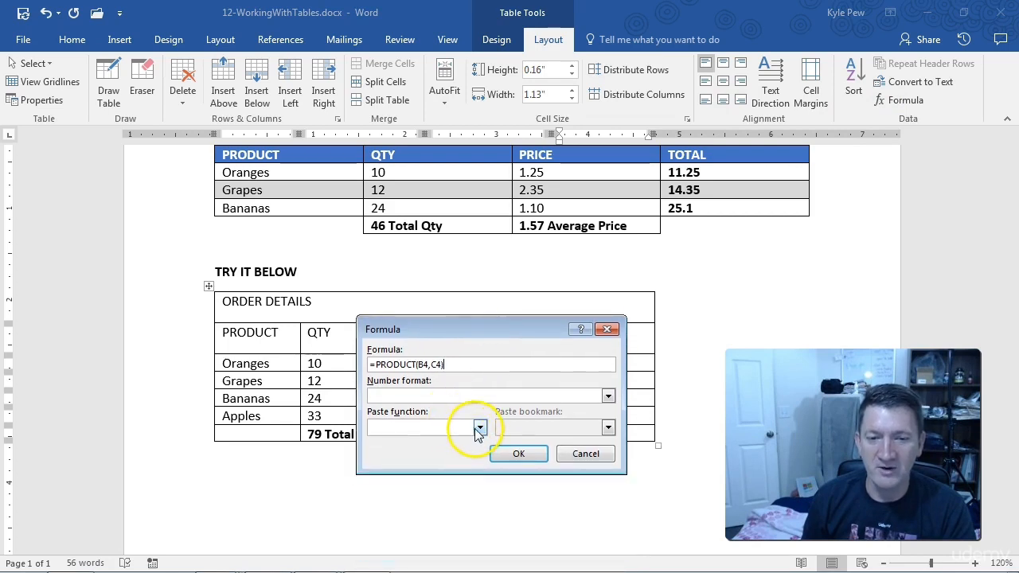
pyautogui.click(479, 429)
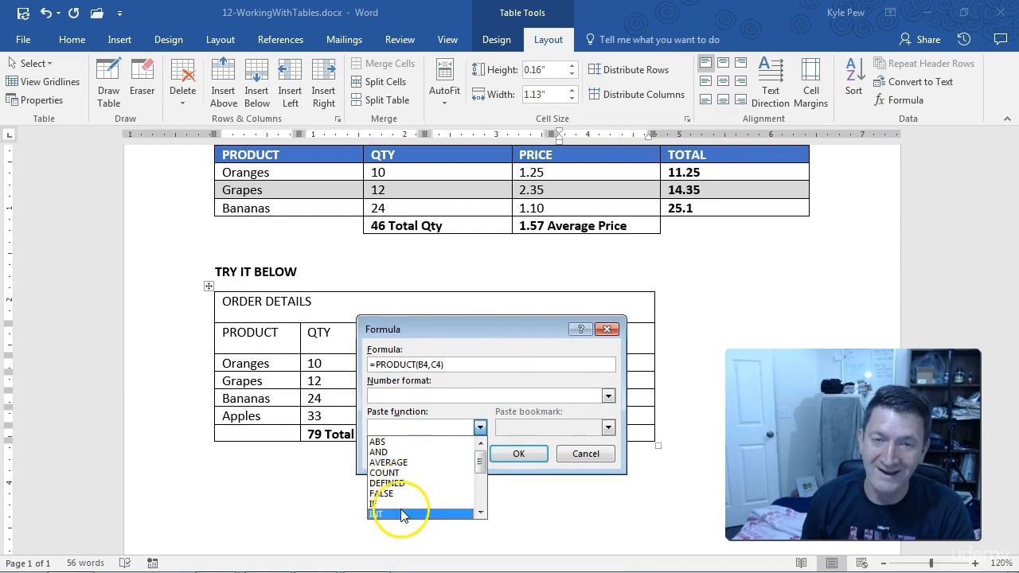
pyautogui.click(584, 454)
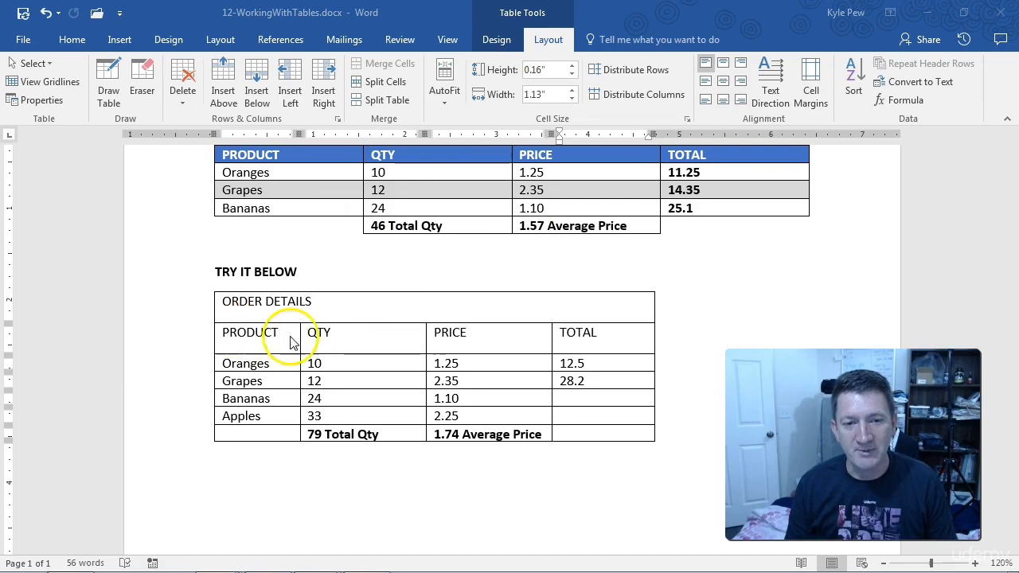
# Make the PRODUCT, QTY, PRICE and TOTAL headings of the lower table bold at 12 pt.
pyautogui.click(254, 334)
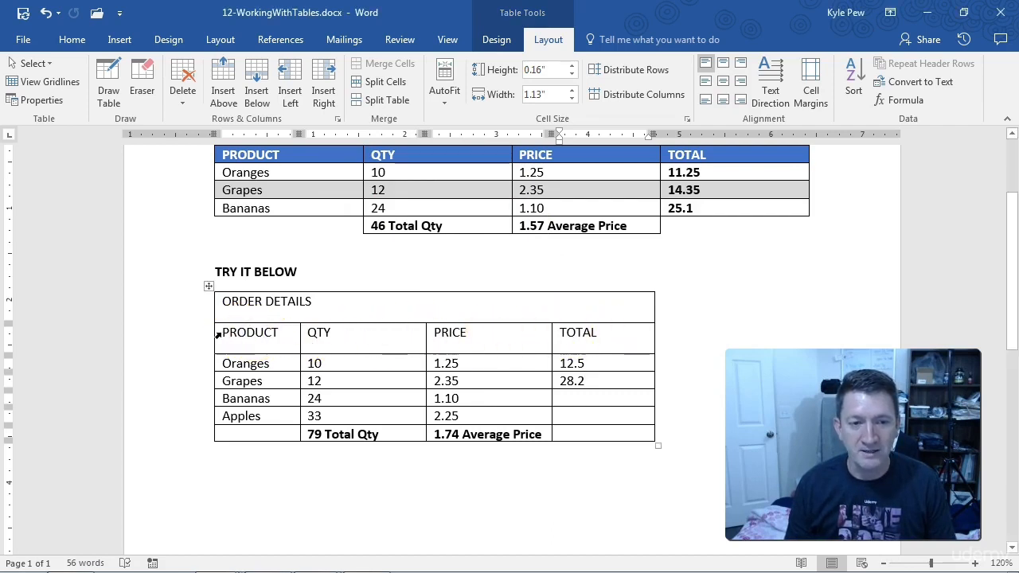
pyautogui.moveTo(226, 333); pyautogui.dragTo(599, 337)
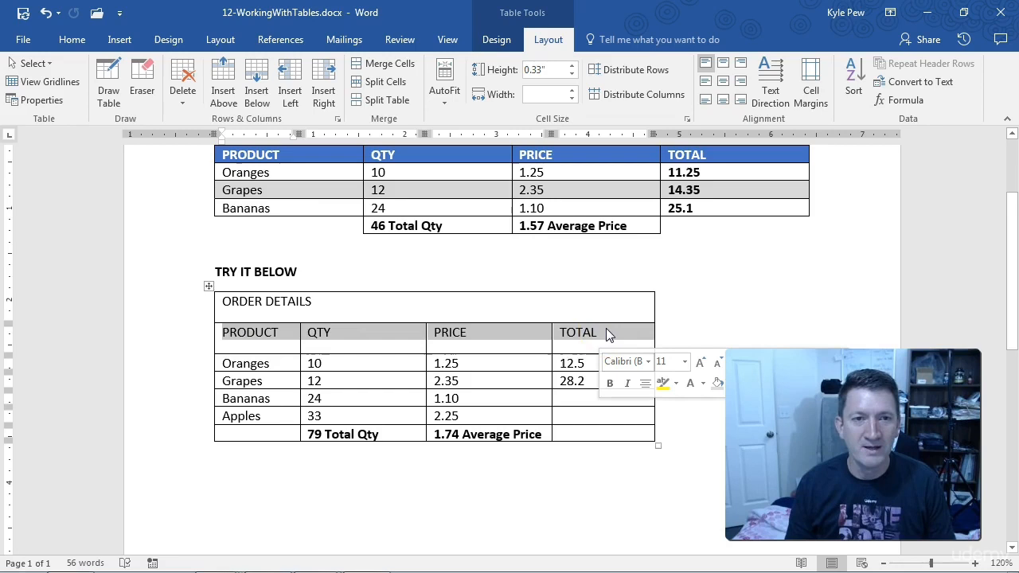
pyautogui.click(498, 41)
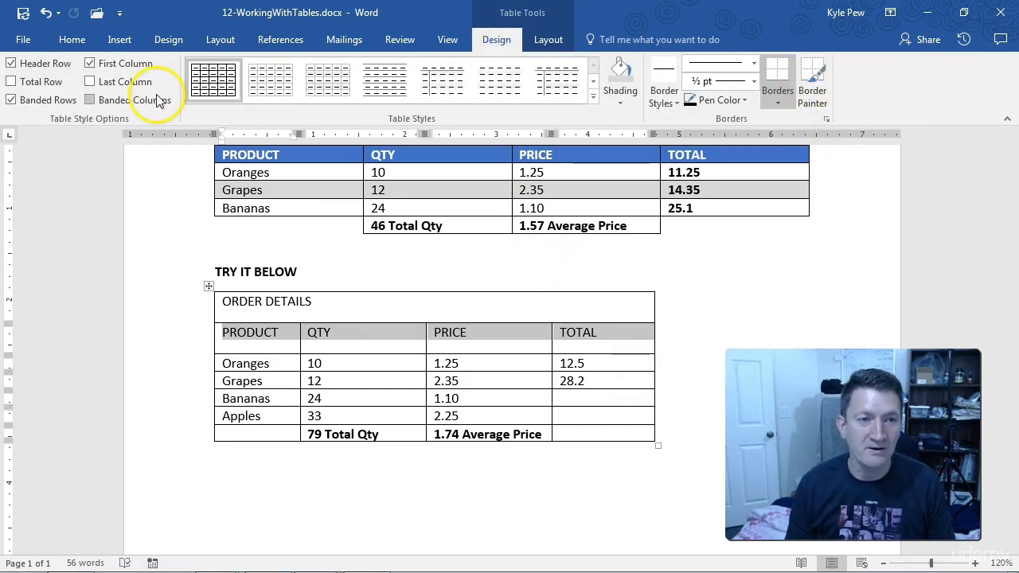
pyautogui.click(70, 40)
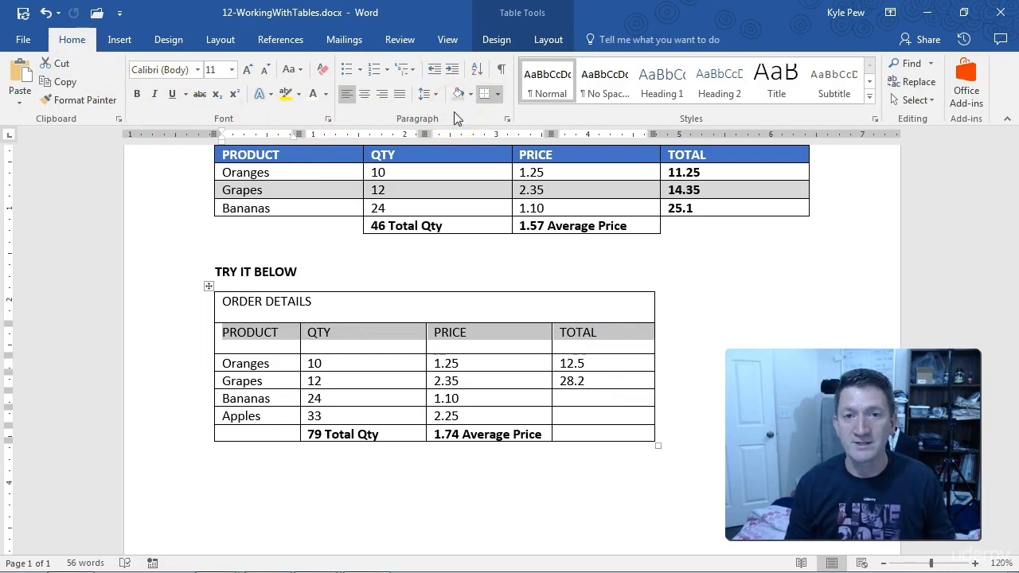
pyautogui.click(495, 39)
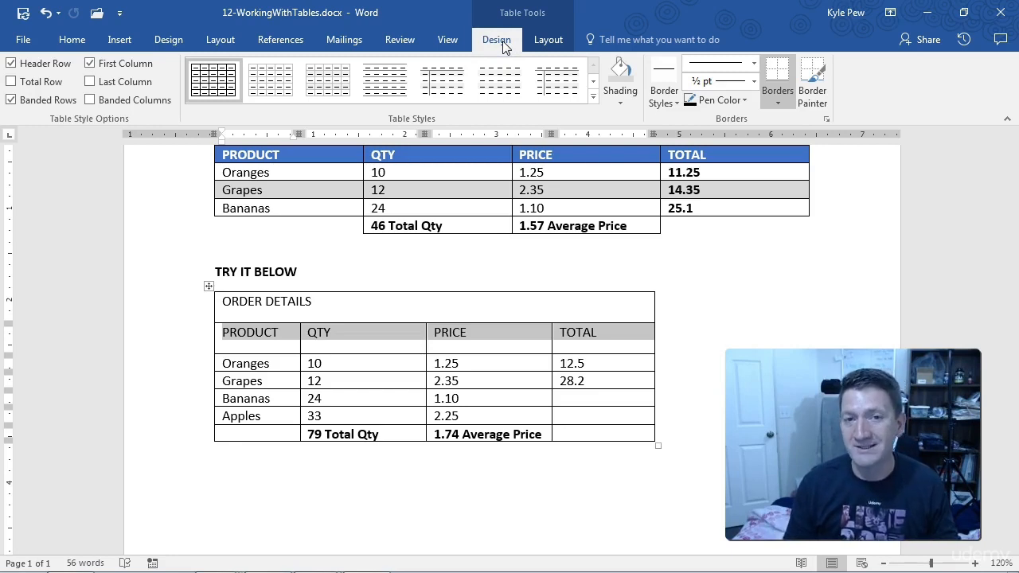
pyautogui.click(76, 41)
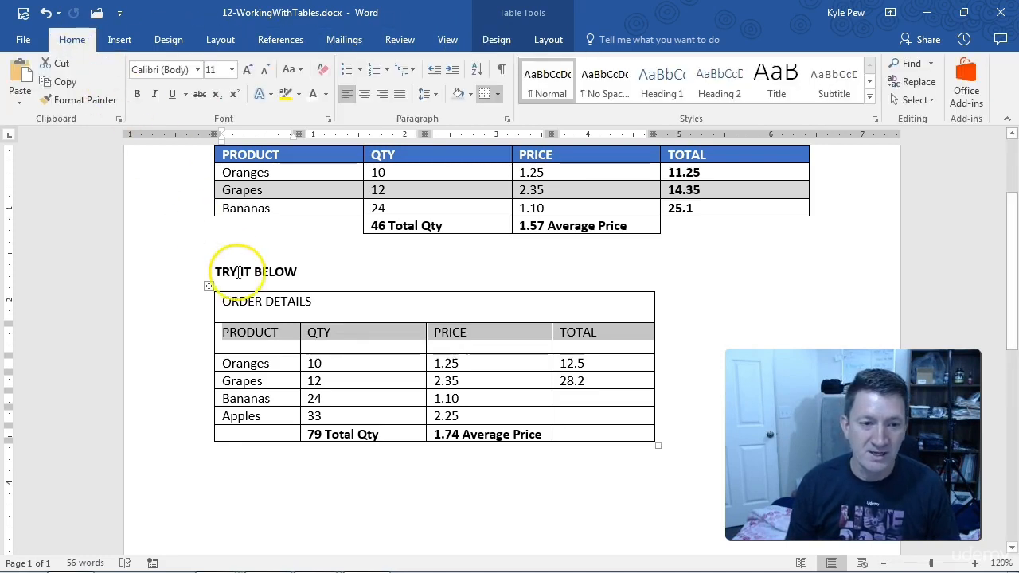
pyautogui.click(137, 95)
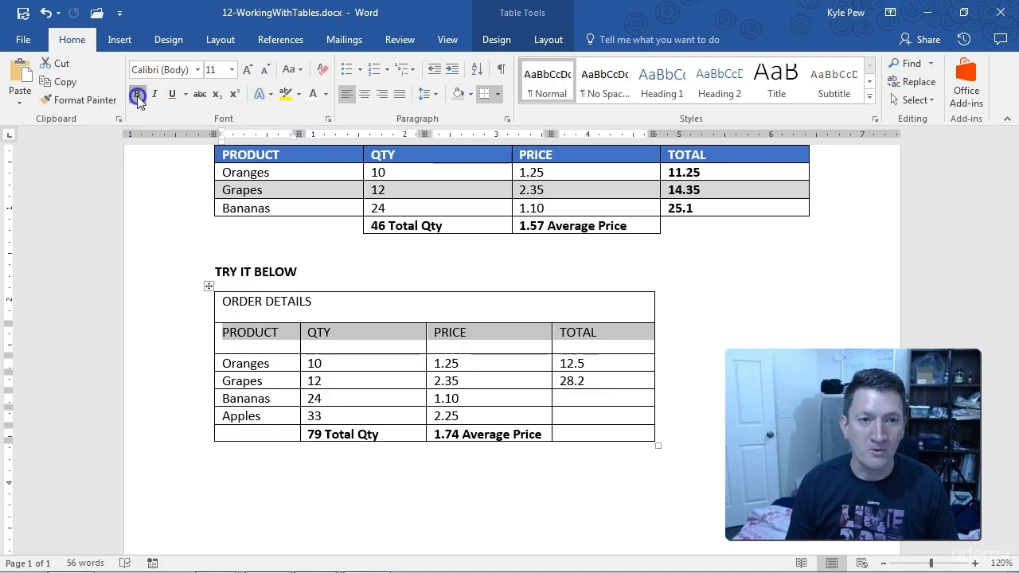
pyautogui.click(249, 74)
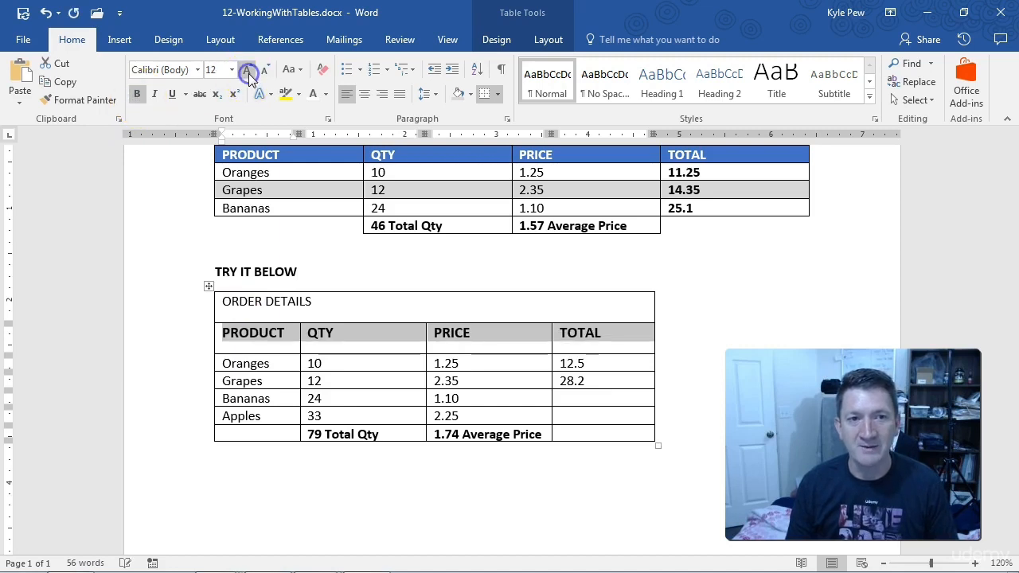
# Give the lower table's column heading row white text and blue theme-color shading to match the sample table.
pyautogui.click(326, 95)
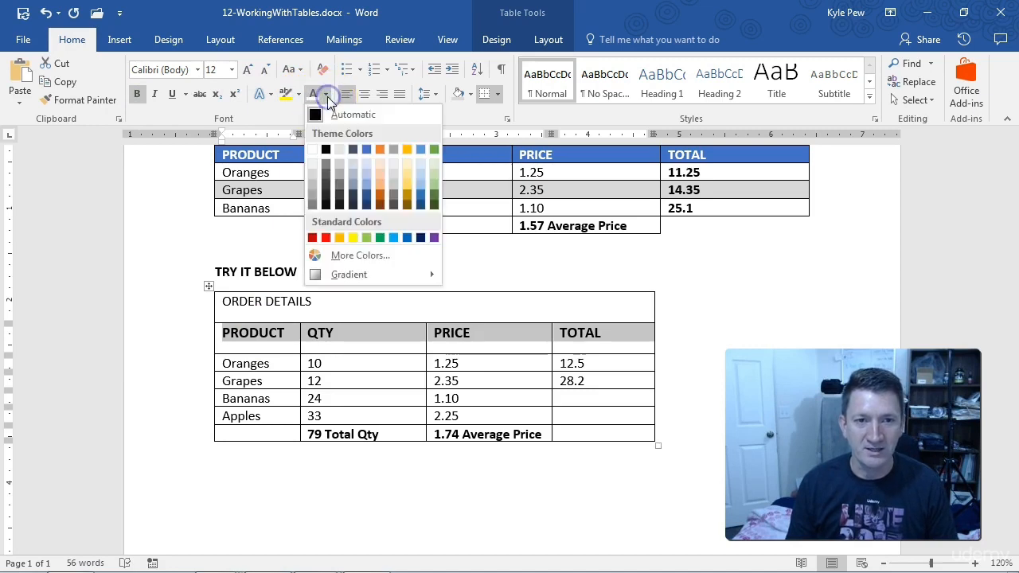
pyautogui.click(313, 151)
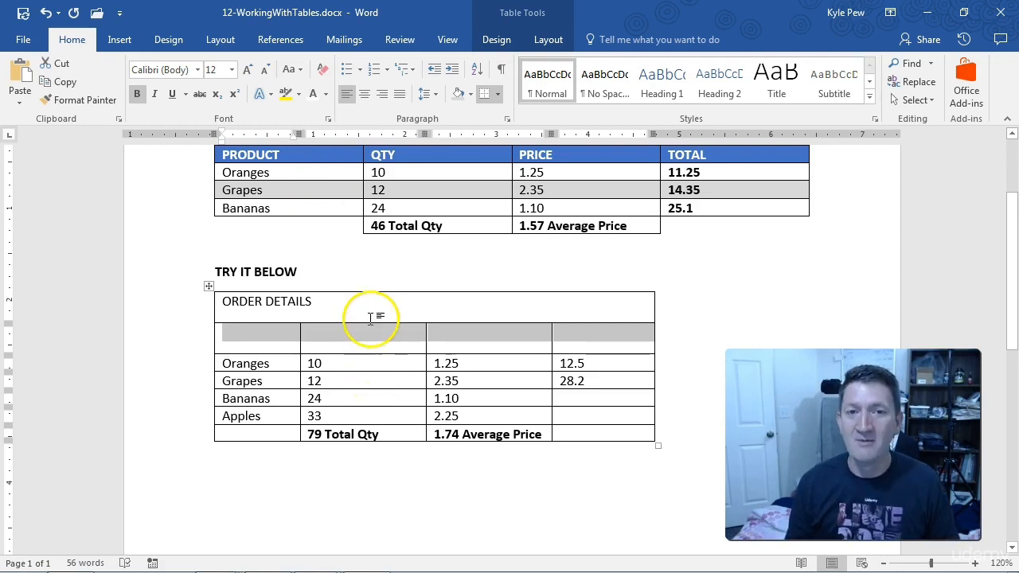
pyautogui.click(470, 97)
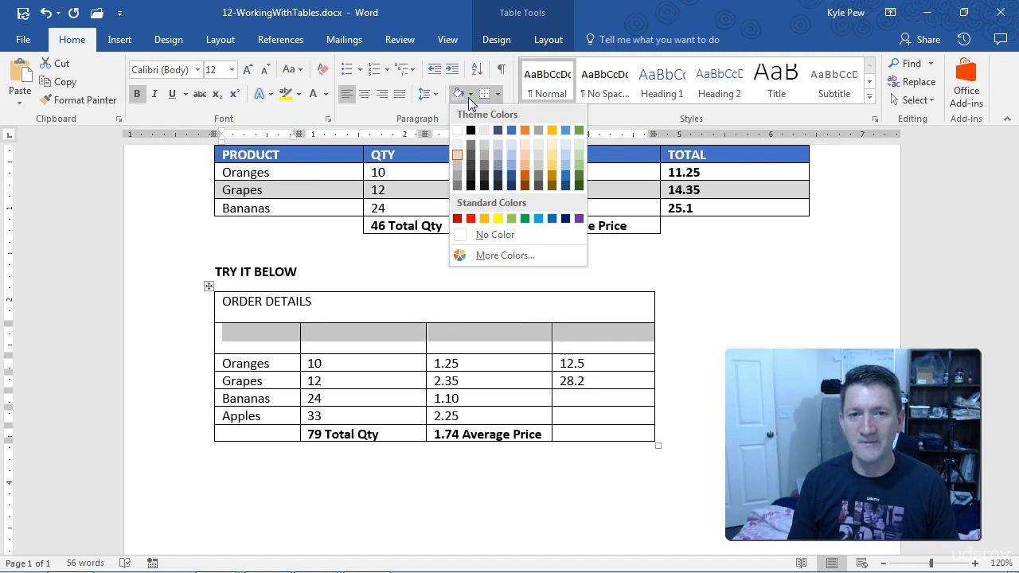
pyautogui.click(510, 130)
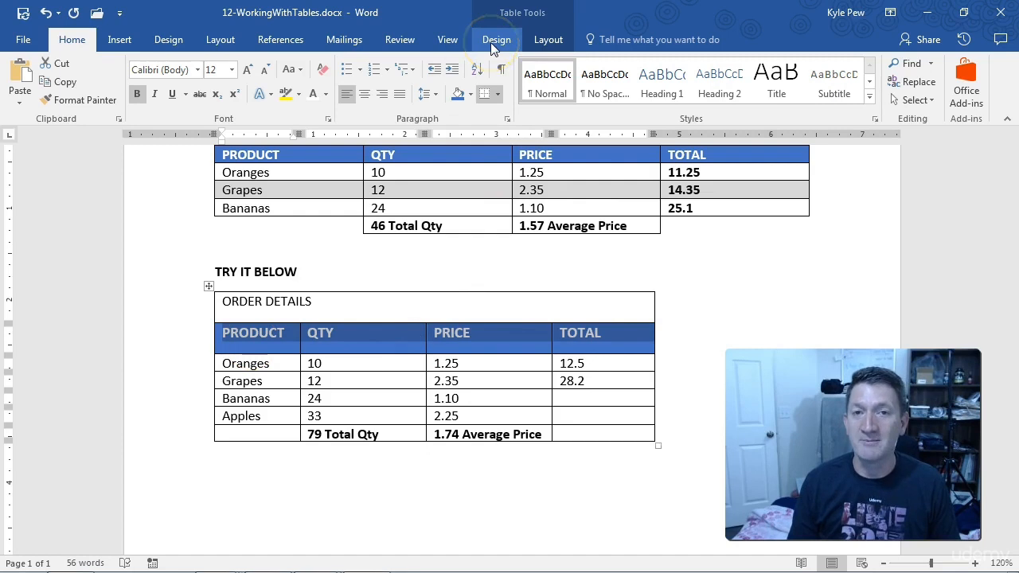
# Center the lower table's column headings both horizontally and vertically in their cells.
pyautogui.click(363, 96)
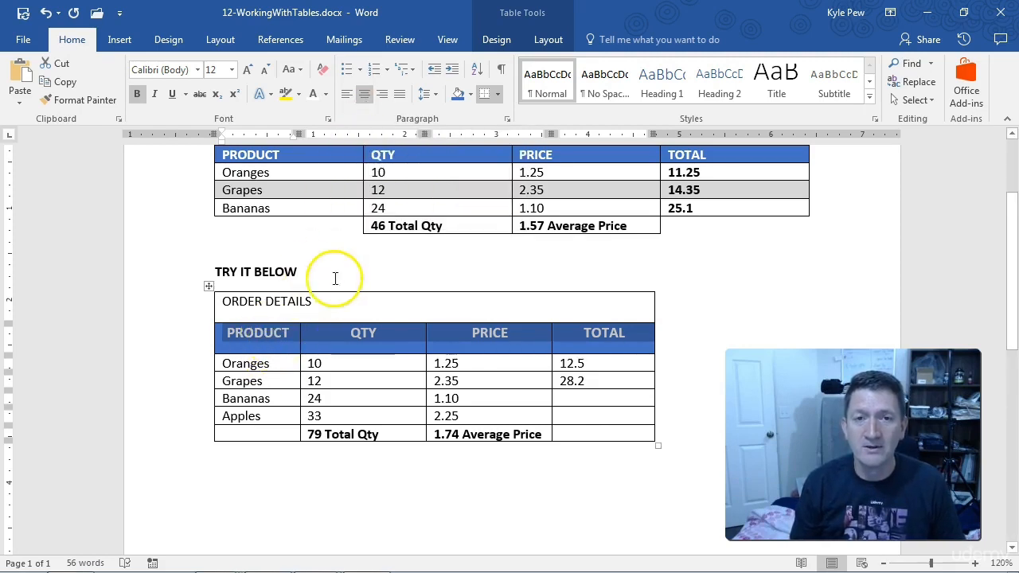
pyautogui.click(497, 40)
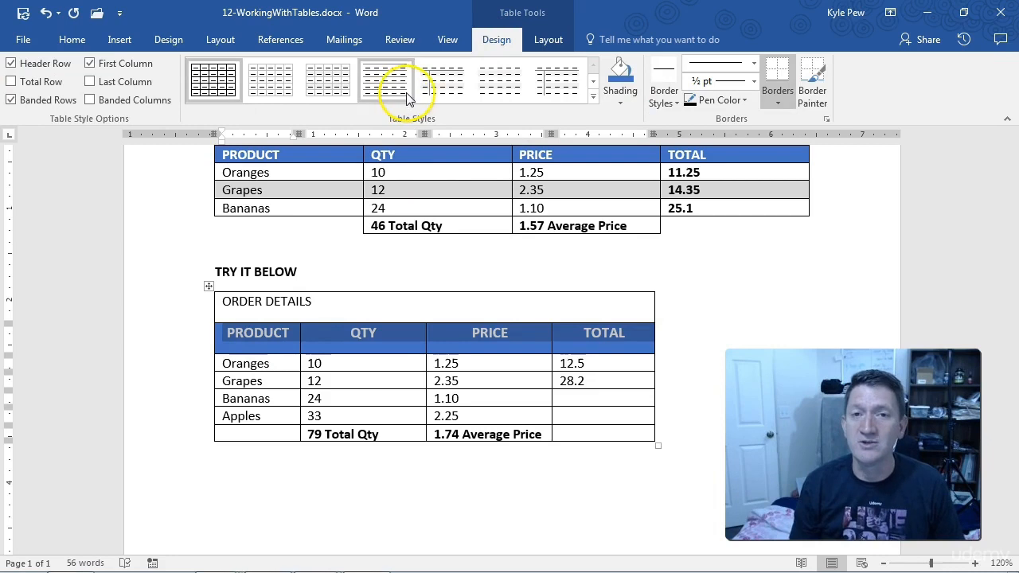
pyautogui.click(549, 42)
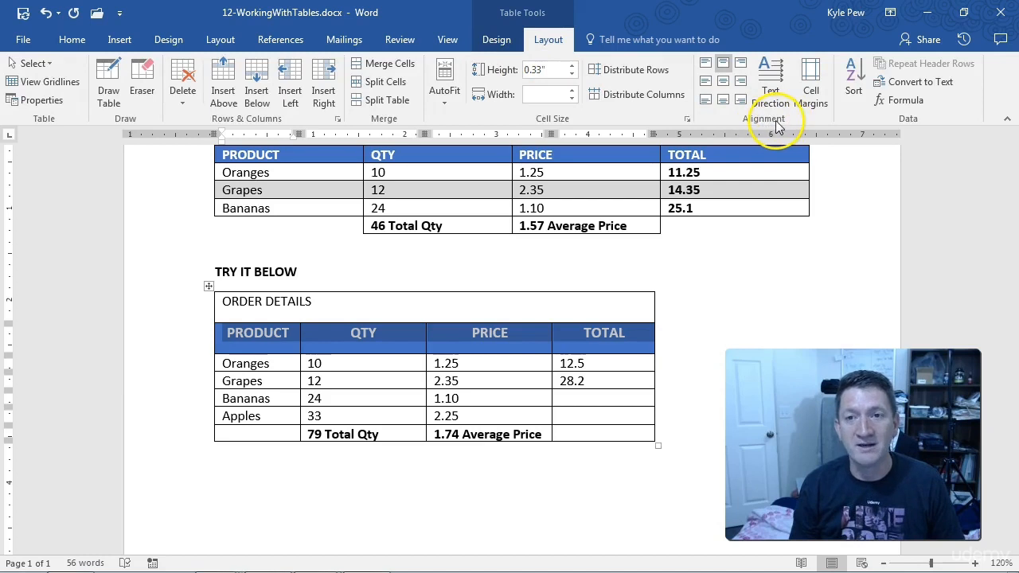
pyautogui.click(724, 88)
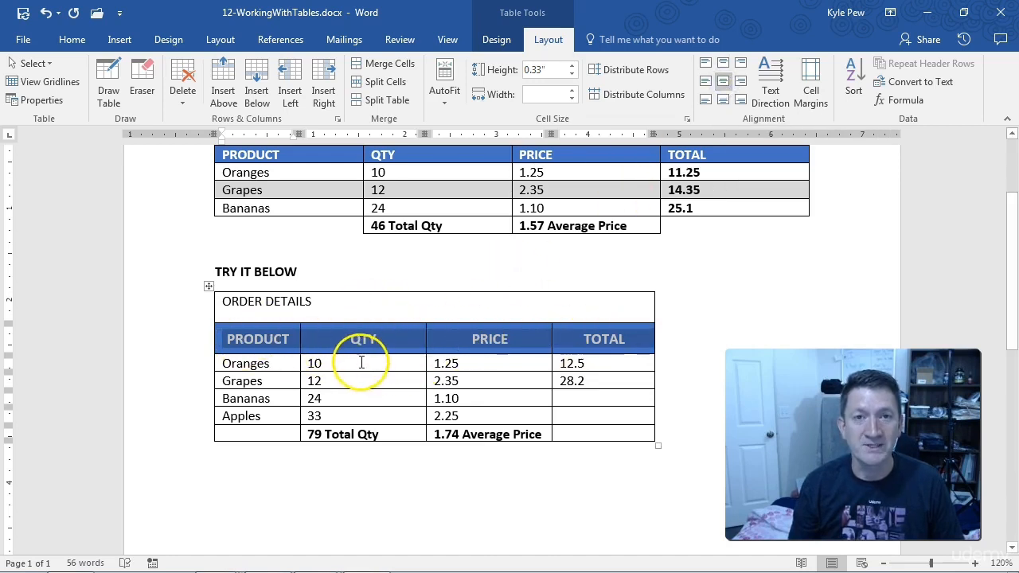
# Shade the ORDER DETAILS title row with the same blue and enlarge its text to 24 pt.
pyautogui.click(334, 301)
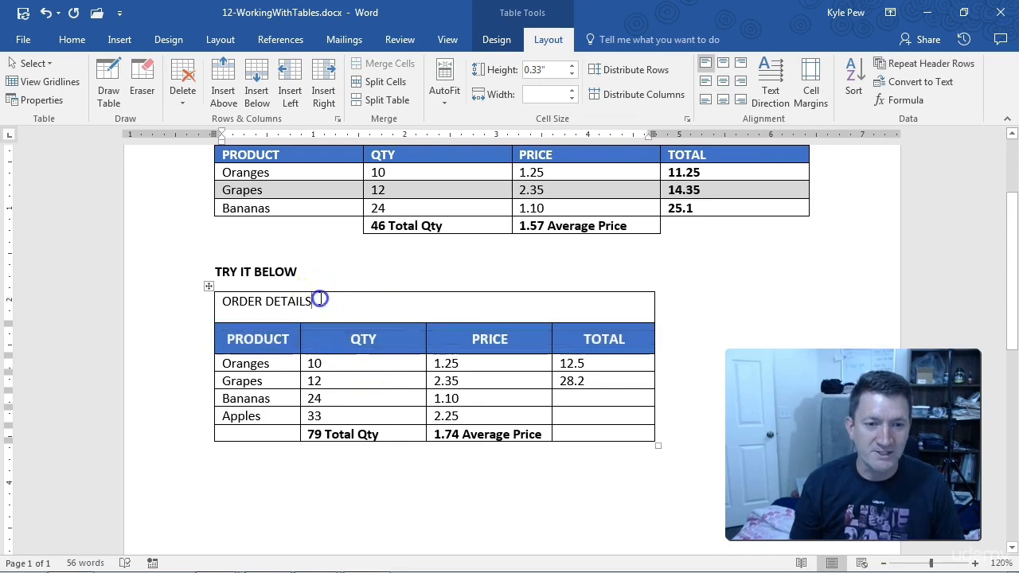
pyautogui.moveTo(313, 301); pyautogui.dragTo(215, 301)
pyautogui.click(70, 40)
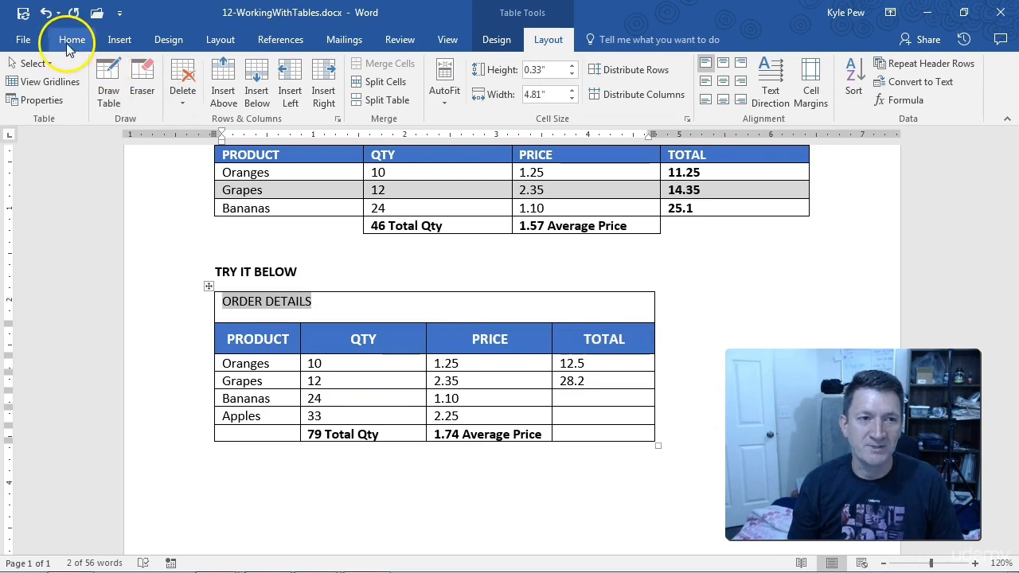
pyautogui.click(456, 95)
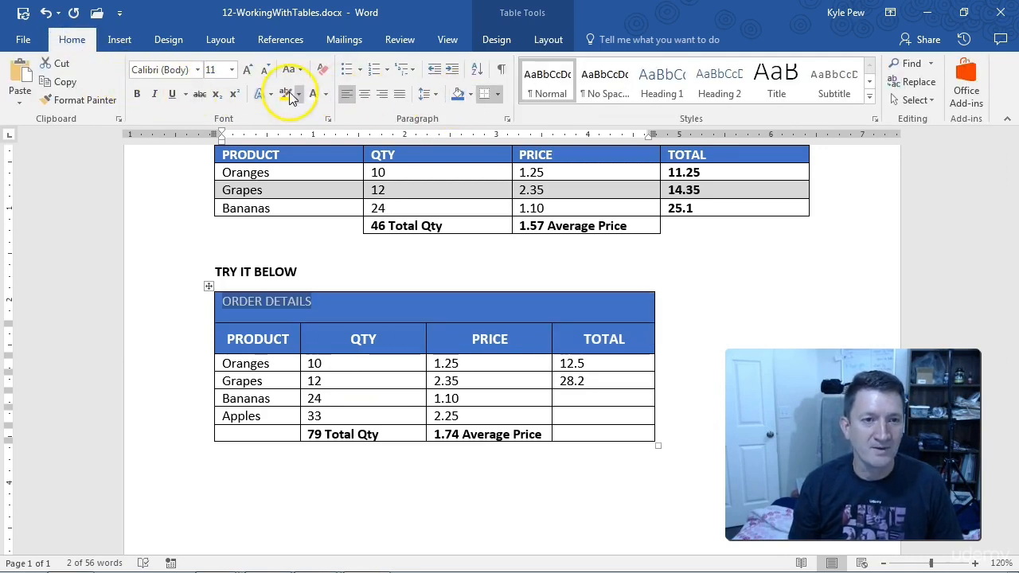
pyautogui.click(248, 70)
pyautogui.click(249, 70)
pyautogui.click(249, 70)
pyautogui.click(248, 70)
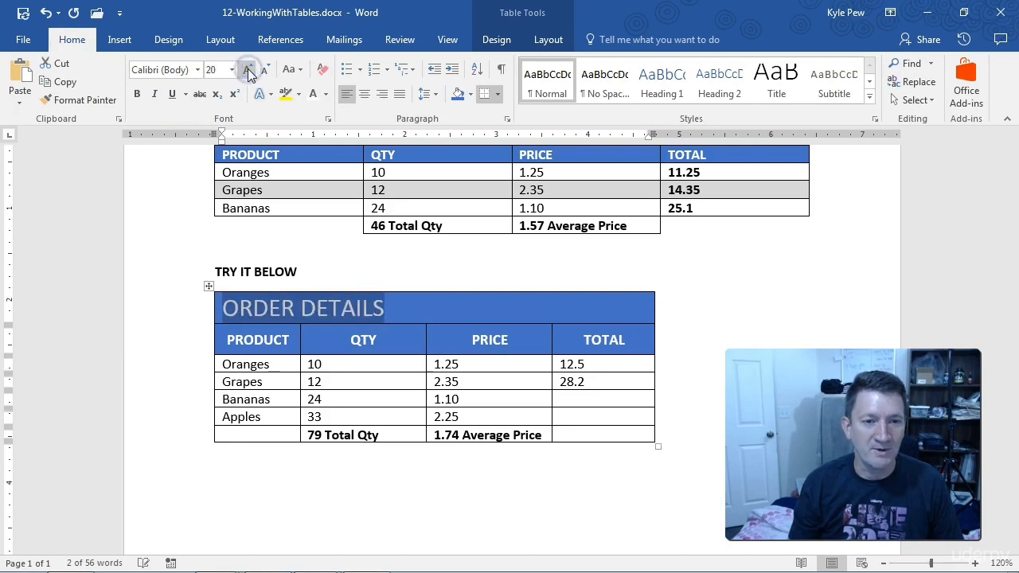
pyautogui.click(248, 70)
pyautogui.click(249, 70)
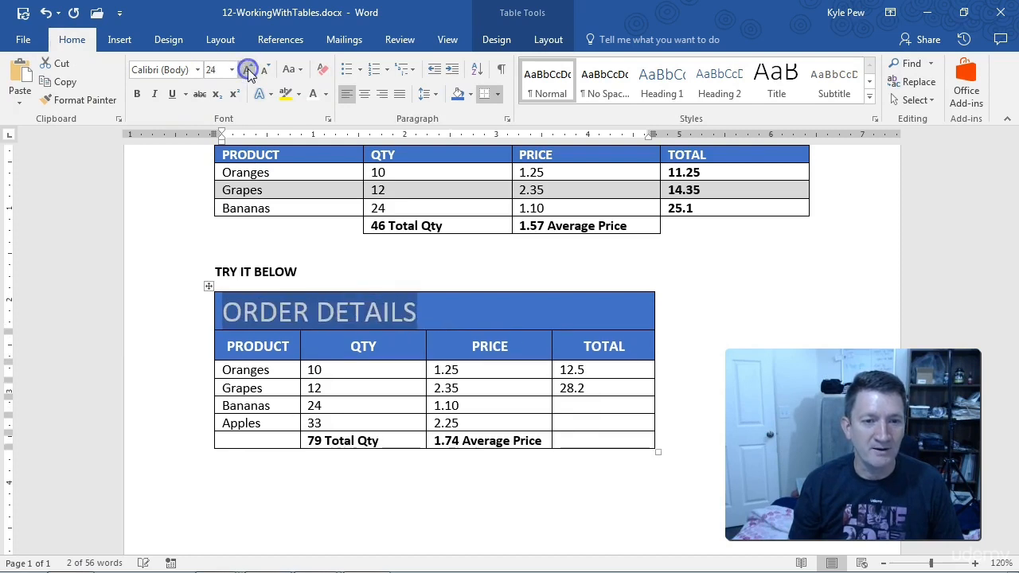
# Center the ORDER DETAILS title horizontally and vertically, and increase its row height to about 0.52".
pyautogui.click(363, 95)
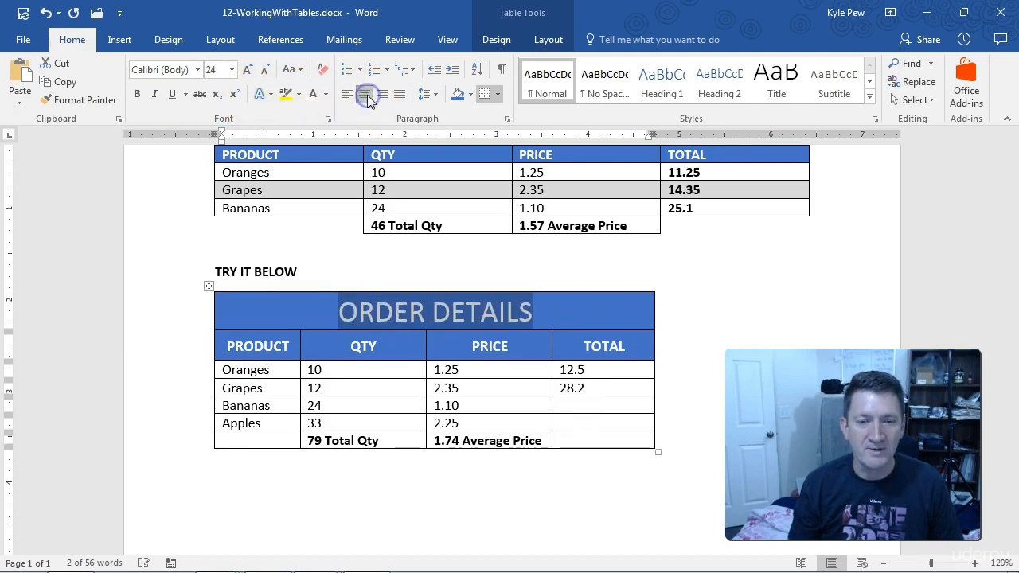
pyautogui.click(548, 40)
pyautogui.click(723, 84)
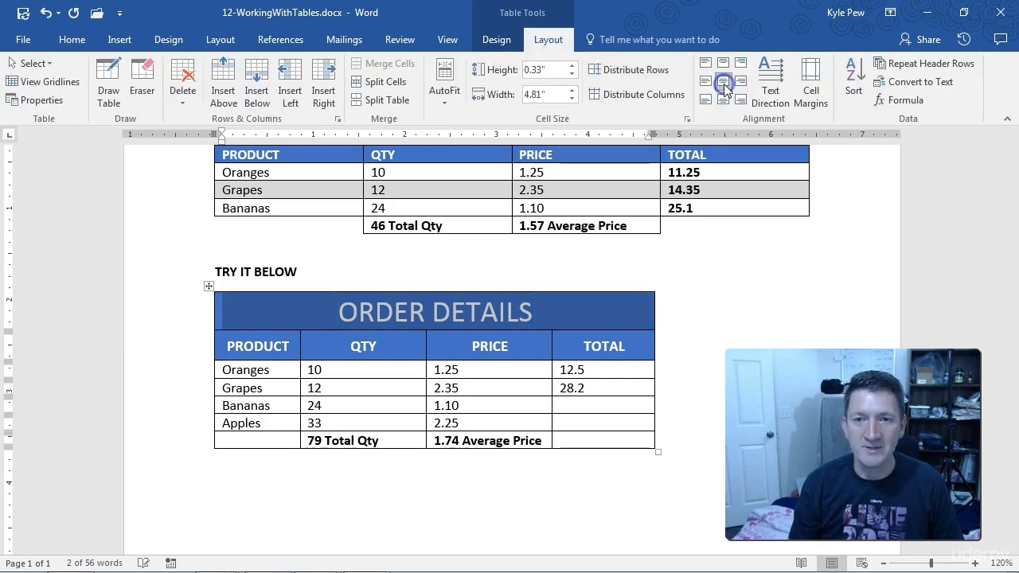
pyautogui.moveTo(239, 330); pyautogui.dragTo(239, 340)
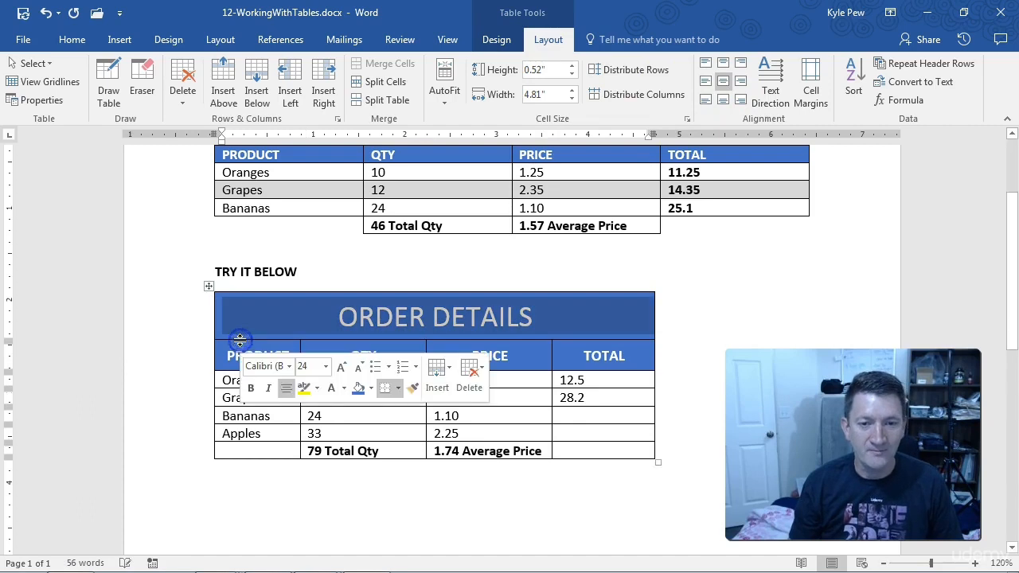
pyautogui.click(536, 312)
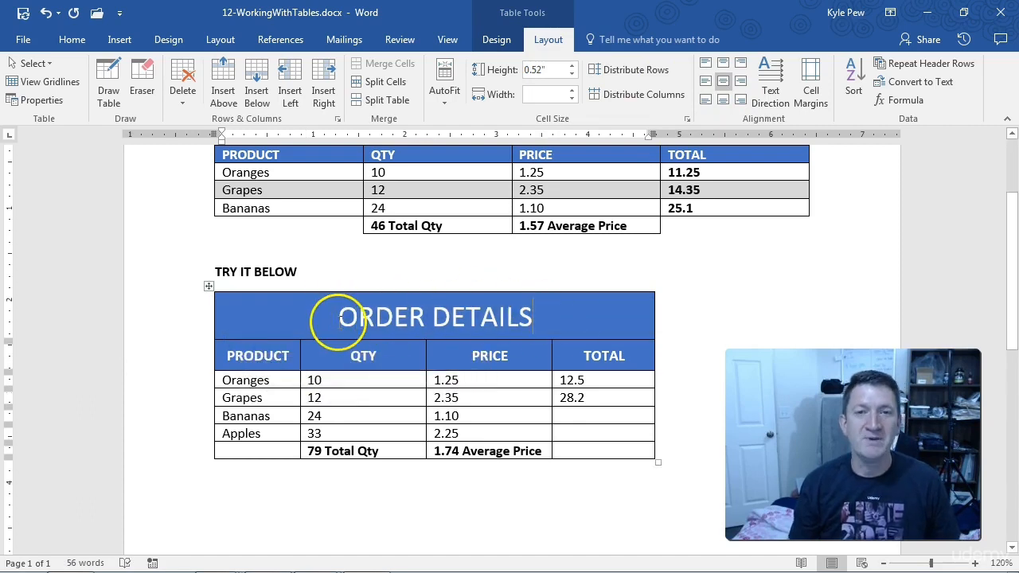
# Change the ORDER DETAILS row's shading to the darkest shade of the blue theme color.
pyautogui.click(496, 40)
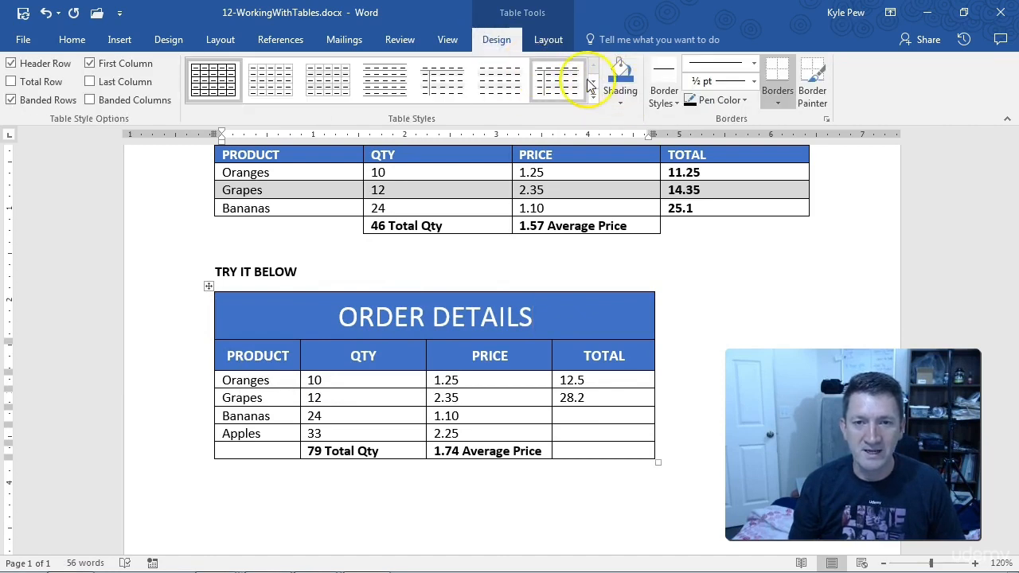
pyautogui.click(620, 106)
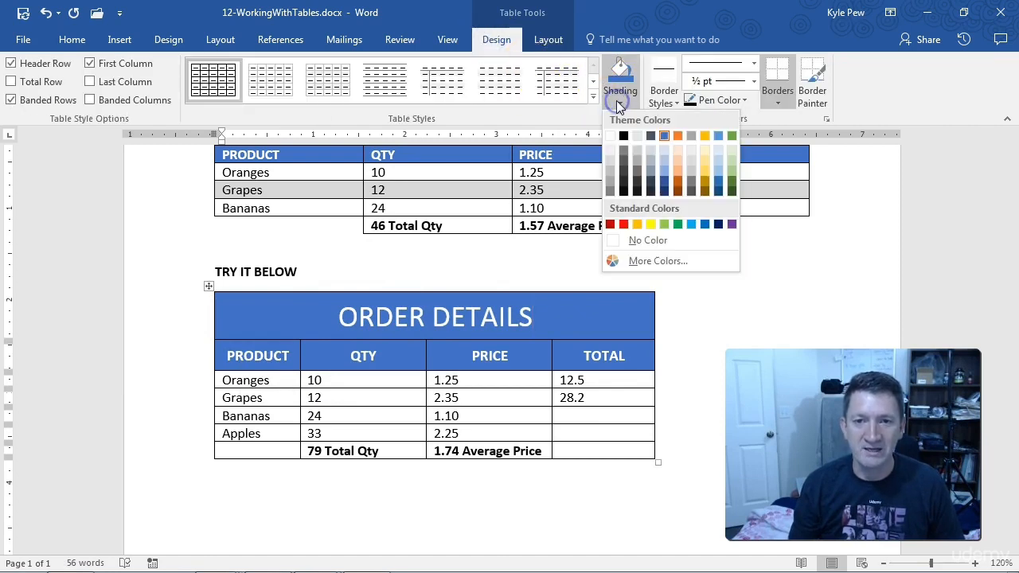
pyautogui.click(664, 190)
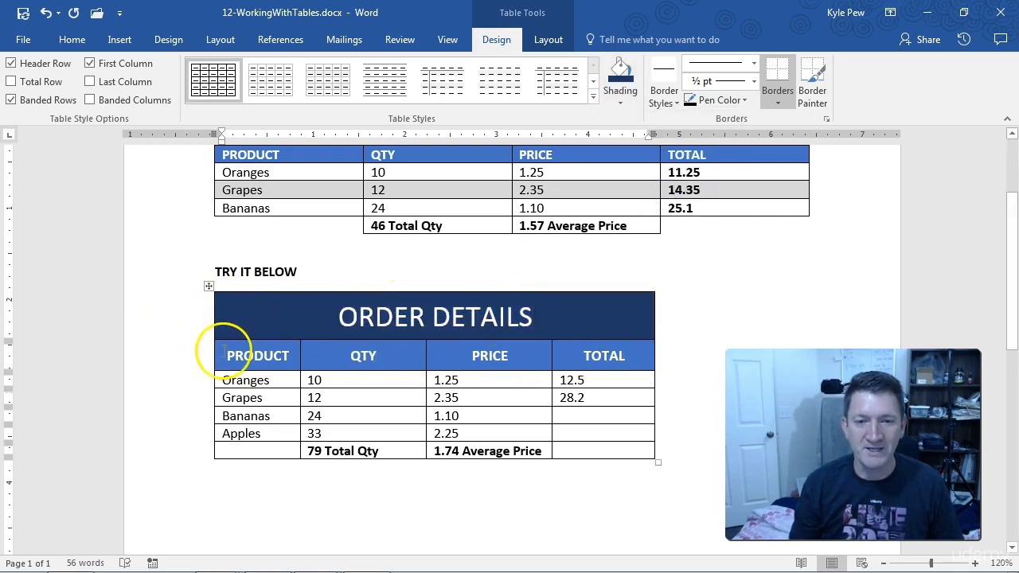
pyautogui.click(327, 278)
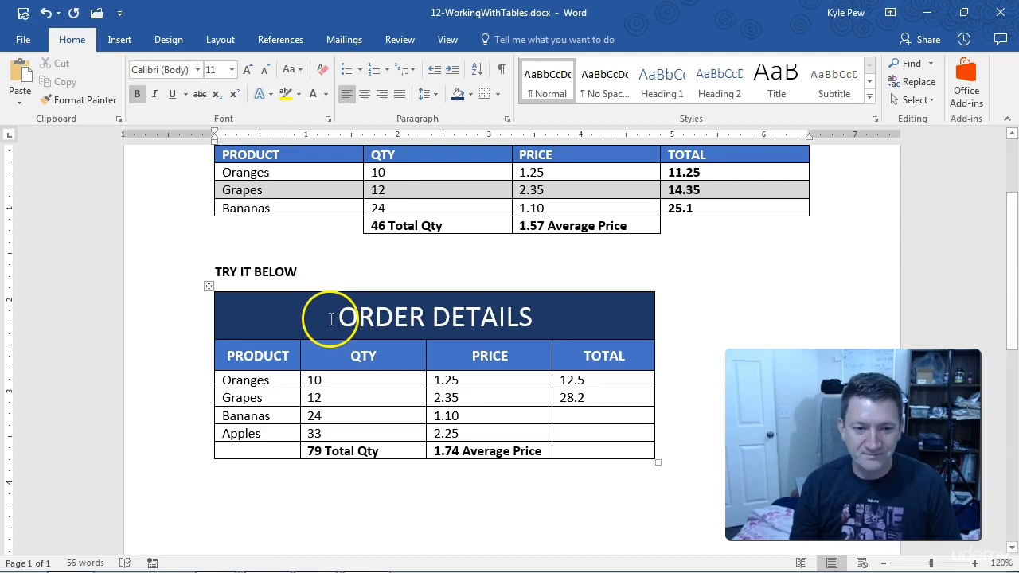
# Bold the Oranges and Grapes TOTAL values in the lower table, and place the insertion point in the Bananas TOTAL cell.
pyautogui.moveTo(562, 380); pyautogui.dragTo(572, 397)
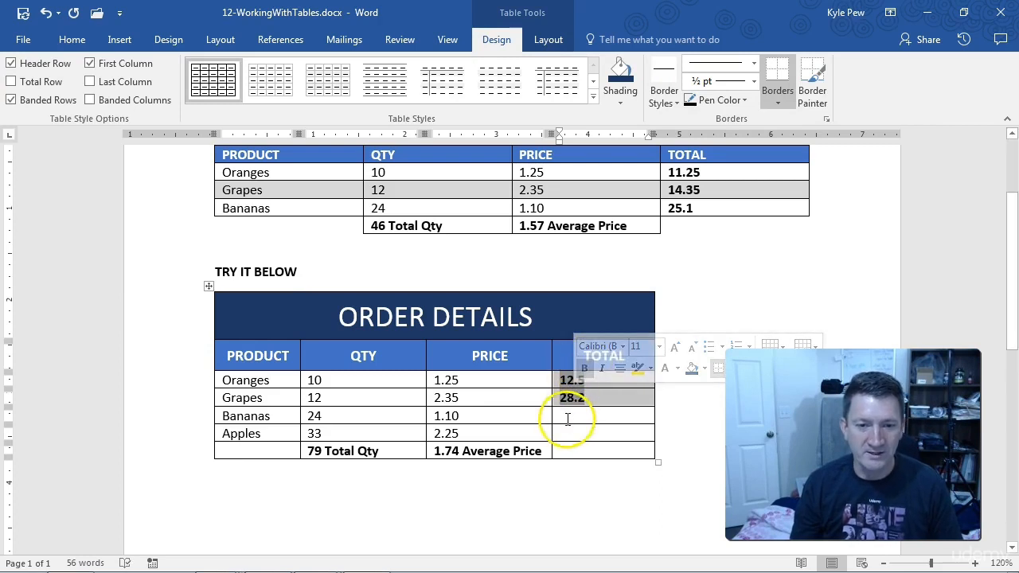
pyautogui.click(567, 416)
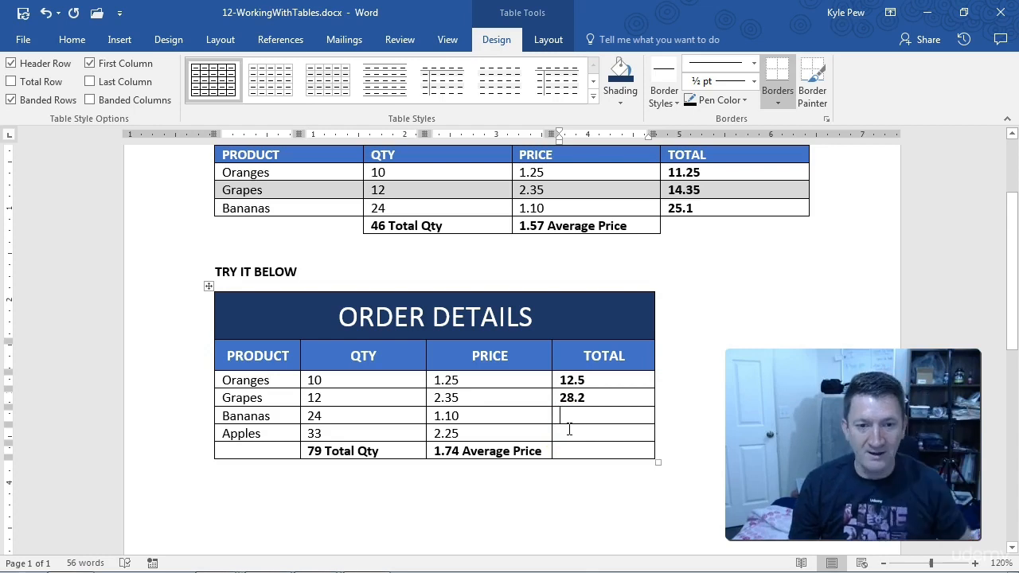
# Shade the Grapes and Apples rows of the ORDER DETAILS table with White, Background 1, Darker 15%.
pyautogui.click(575, 417)
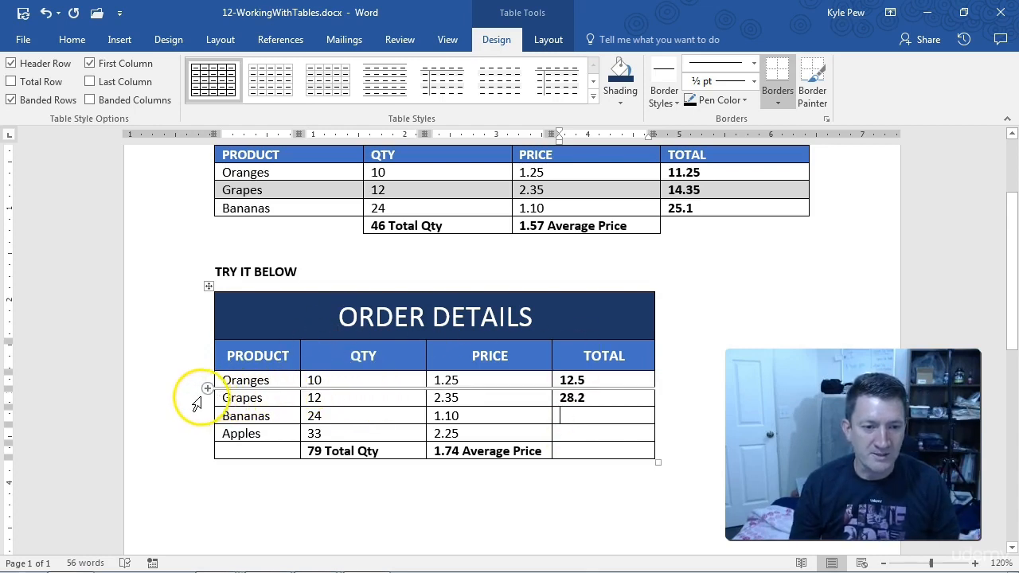
pyautogui.click(198, 400)
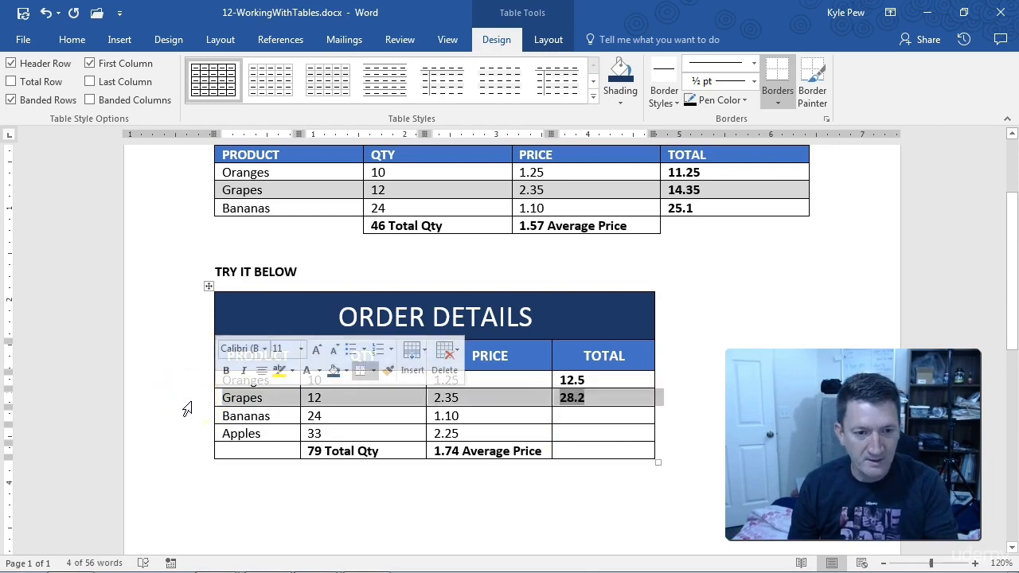
pyautogui.keyDown('ctrl'); pyautogui.click(185, 435); pyautogui.keyUp('ctrl')
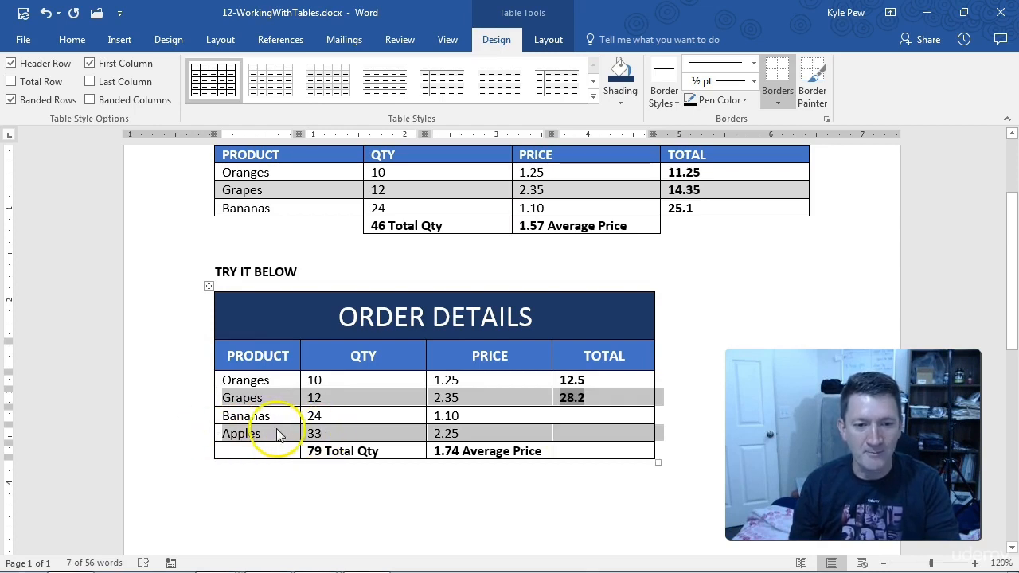
pyautogui.moveTo(276, 434)
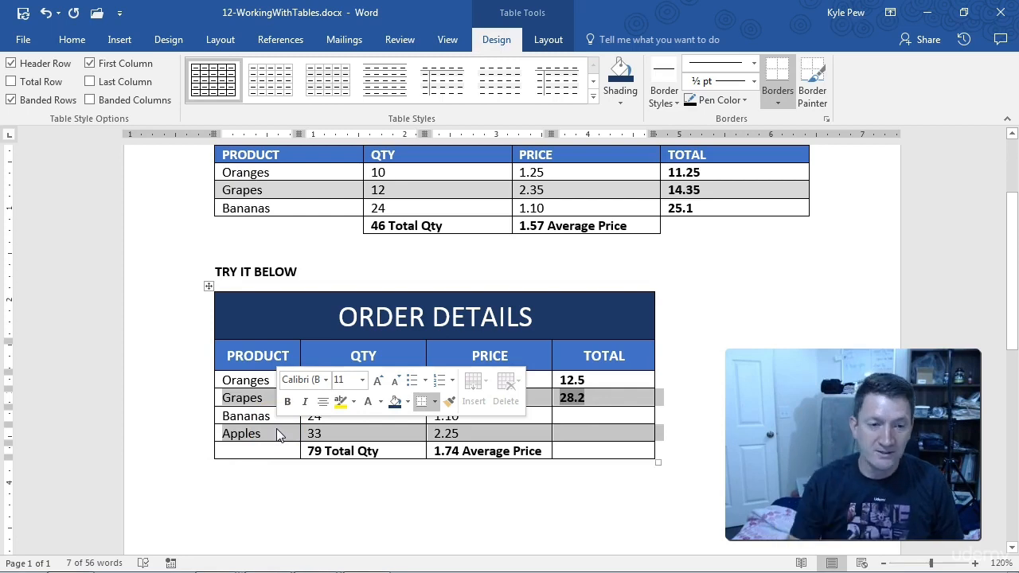
pyautogui.click(188, 400)
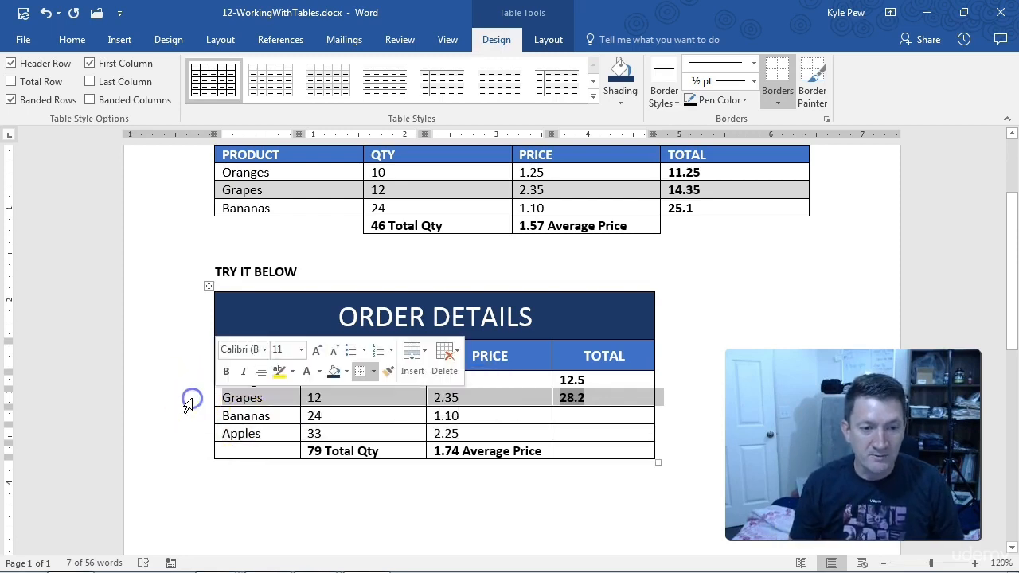
pyautogui.keyDown('ctrl'); pyautogui.click(188, 443); pyautogui.keyUp('ctrl')
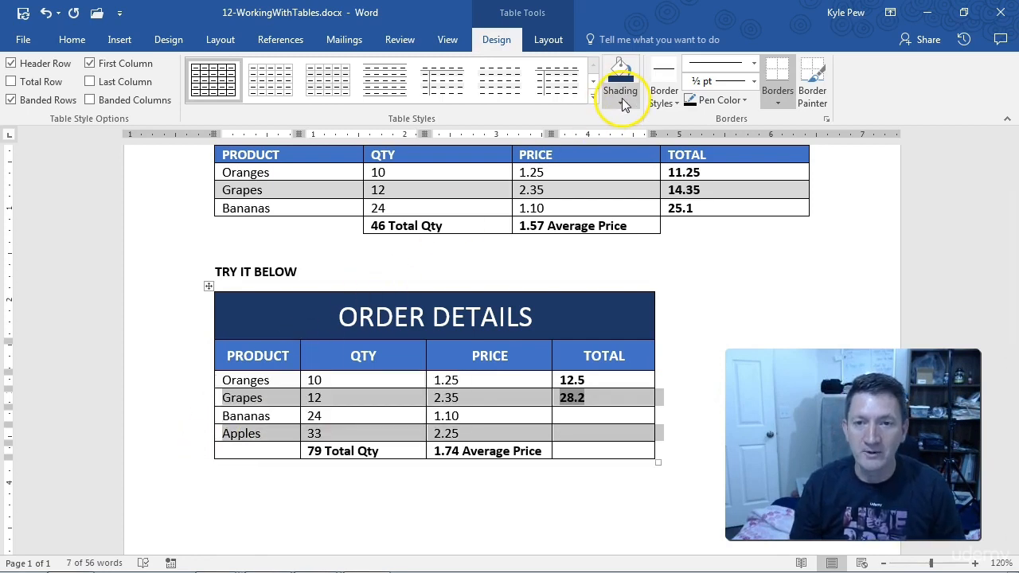
pyautogui.click(621, 104)
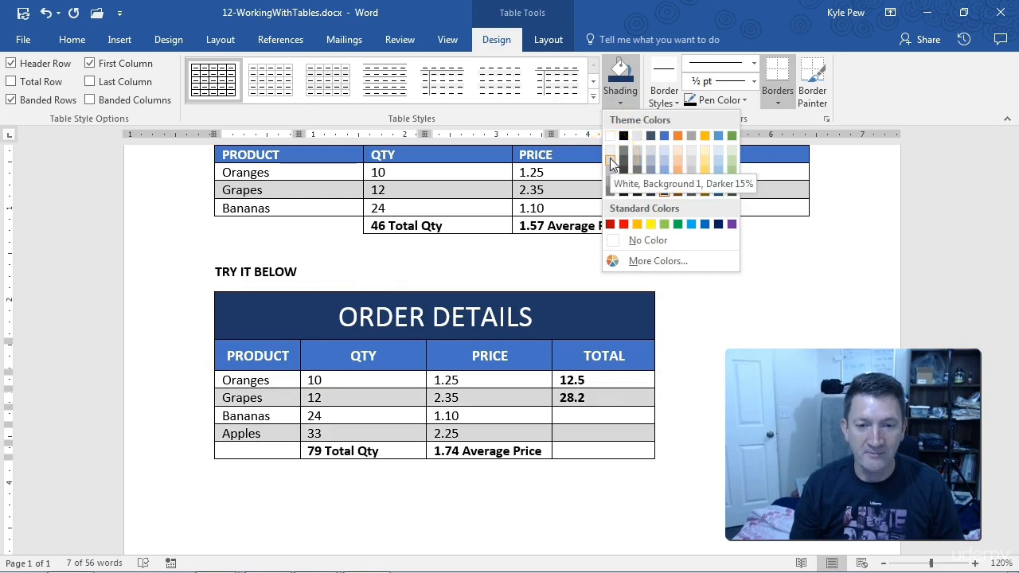
pyautogui.click(611, 160)
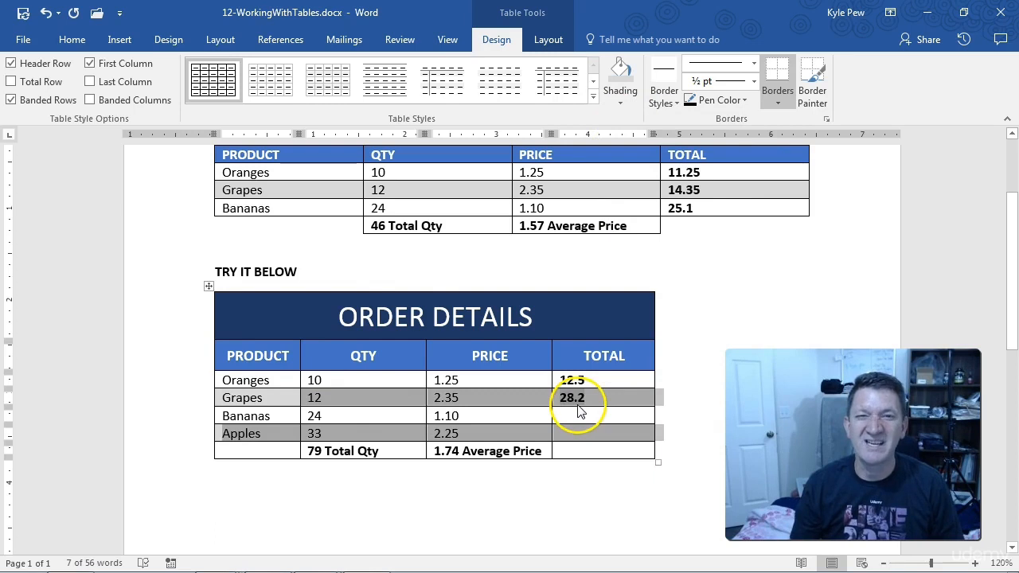
pyautogui.click(341, 414)
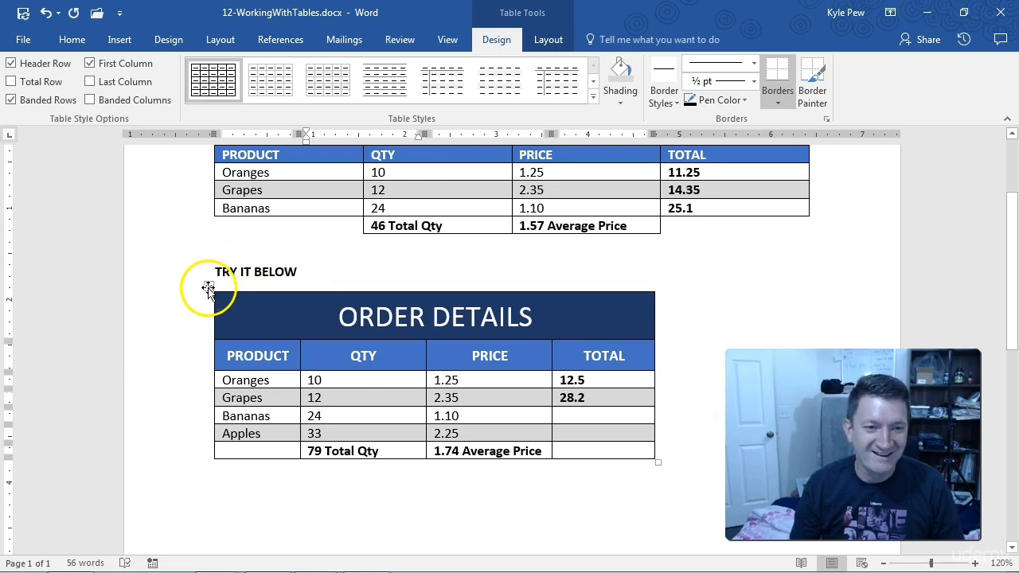
# Center the entire ORDER DETAILS table horizontally on the page.
pyautogui.click(206, 286)
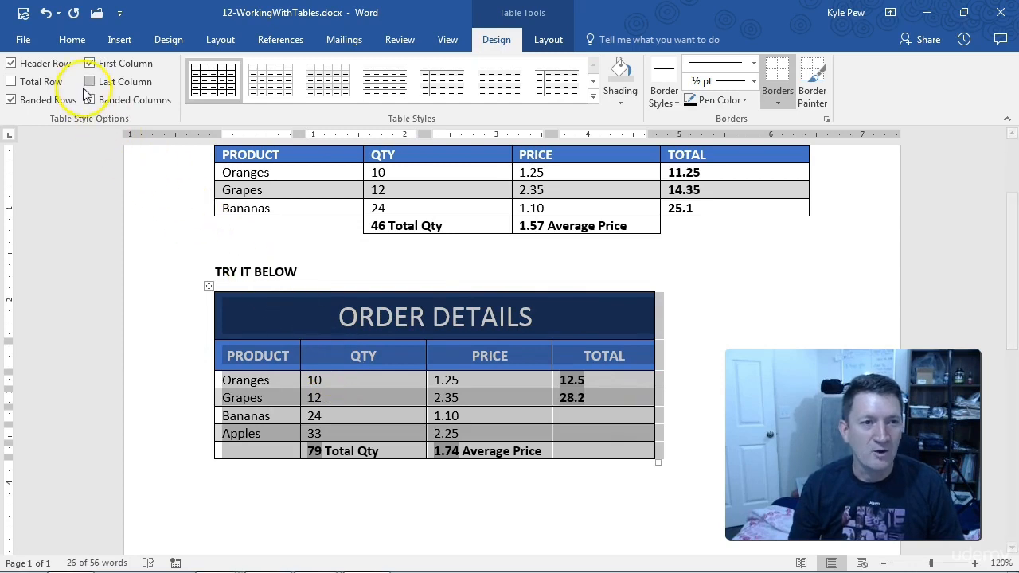
pyautogui.click(72, 39)
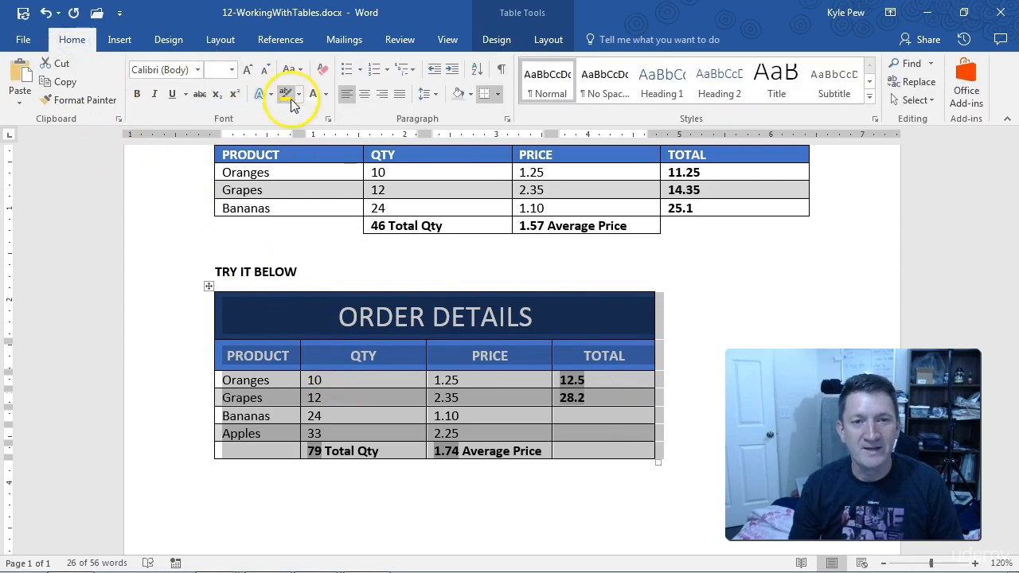
pyautogui.click(364, 96)
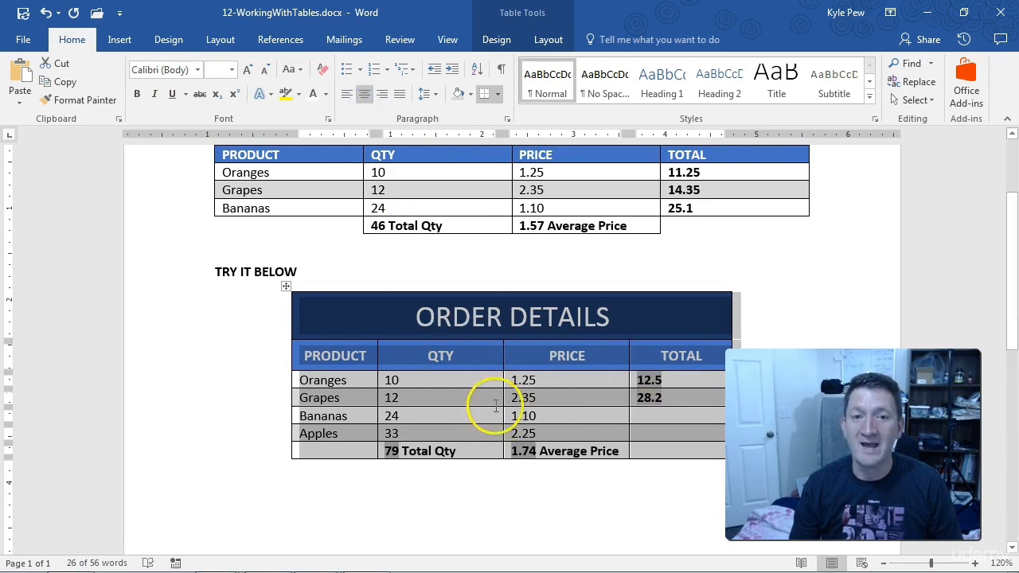
pyautogui.click(239, 395)
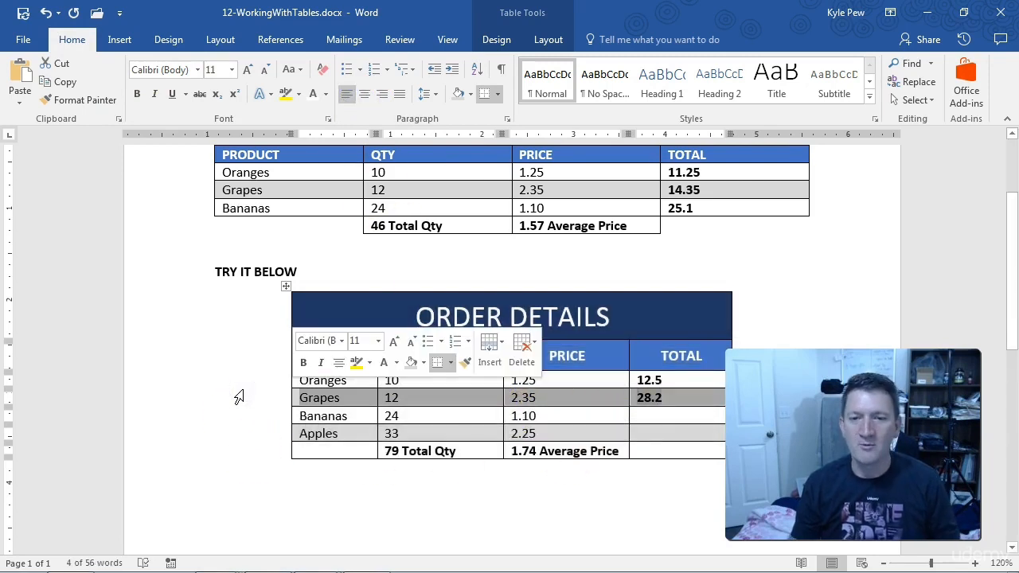
pyautogui.click(638, 322)
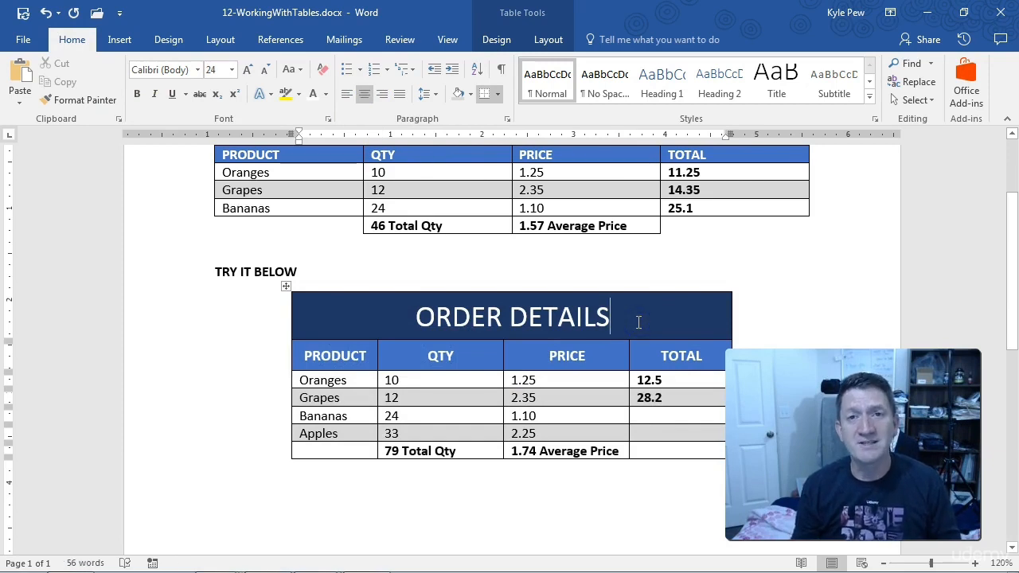
pyautogui.moveTo(405, 318); pyautogui.dragTo(629, 318)
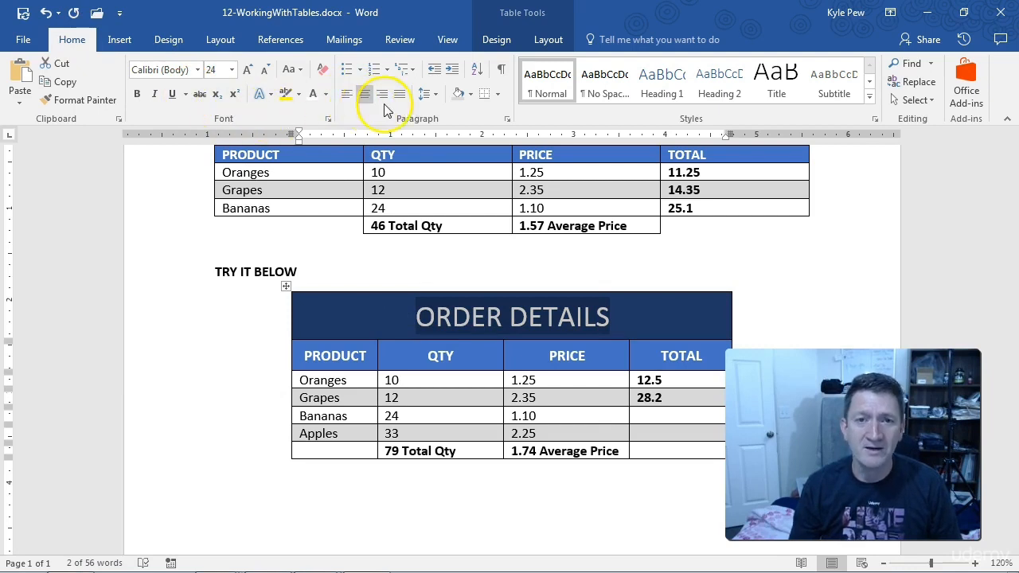
pyautogui.click(547, 41)
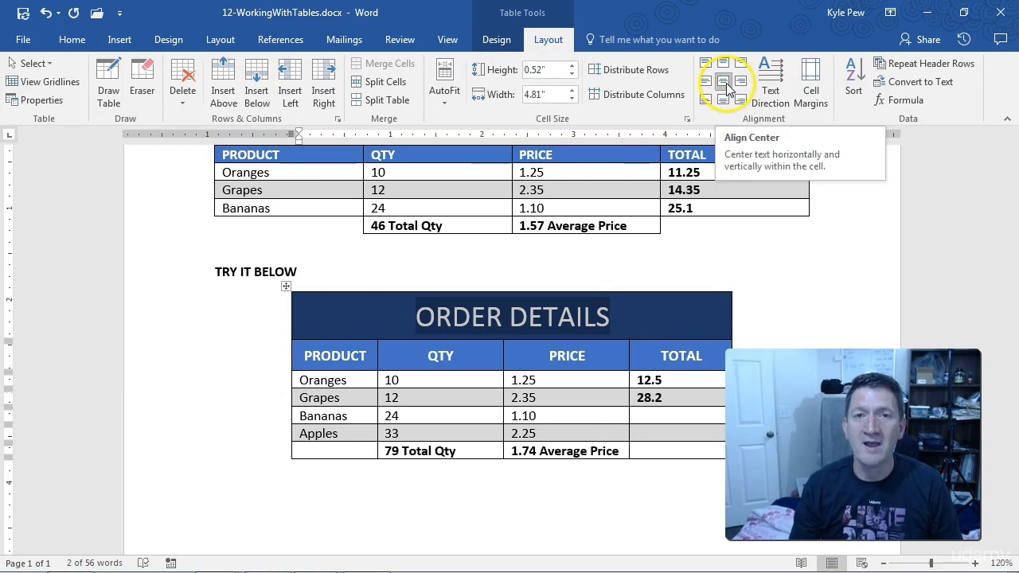
pyautogui.click(496, 39)
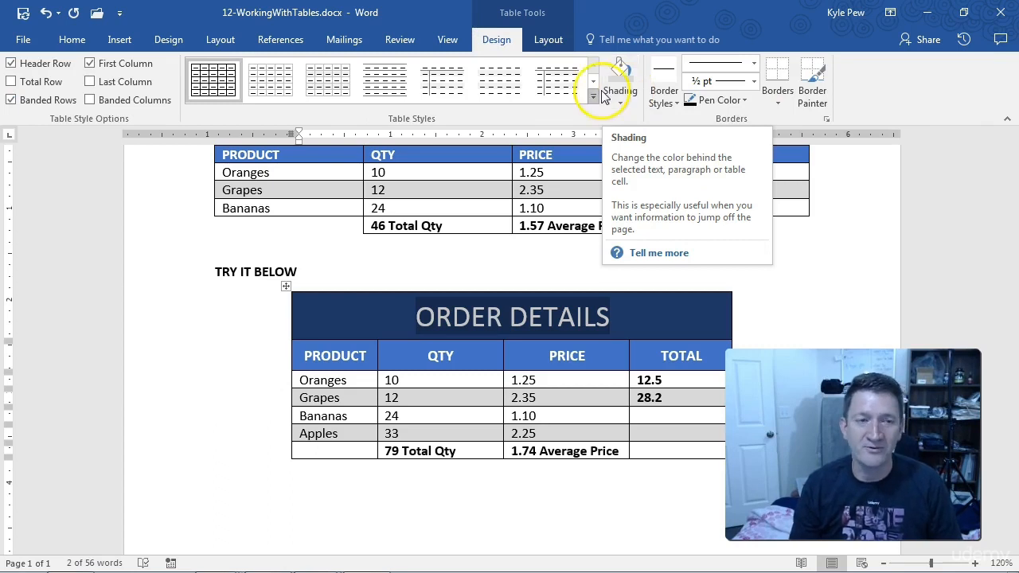
pyautogui.click(89, 46)
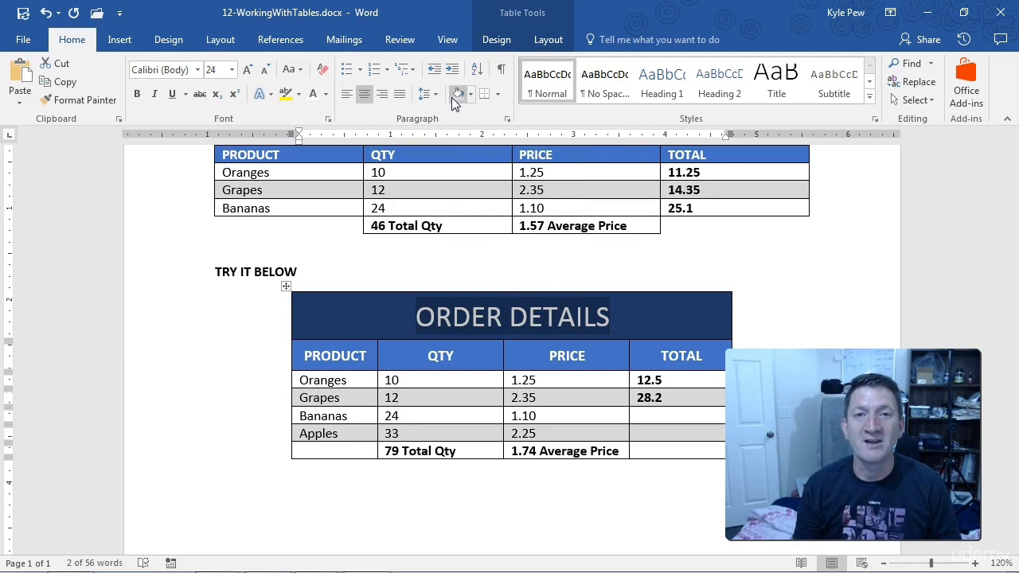
pyautogui.click(243, 403)
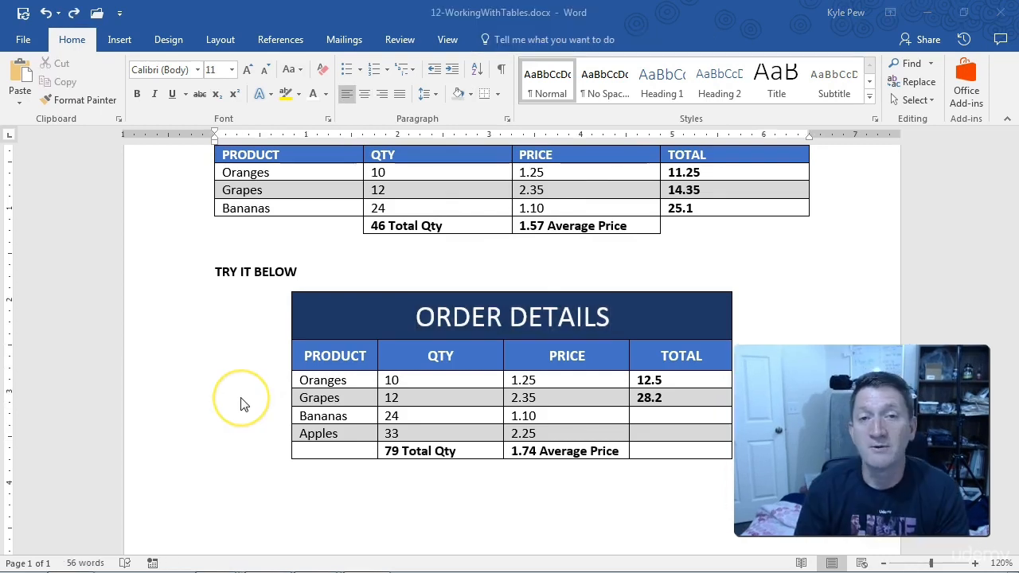
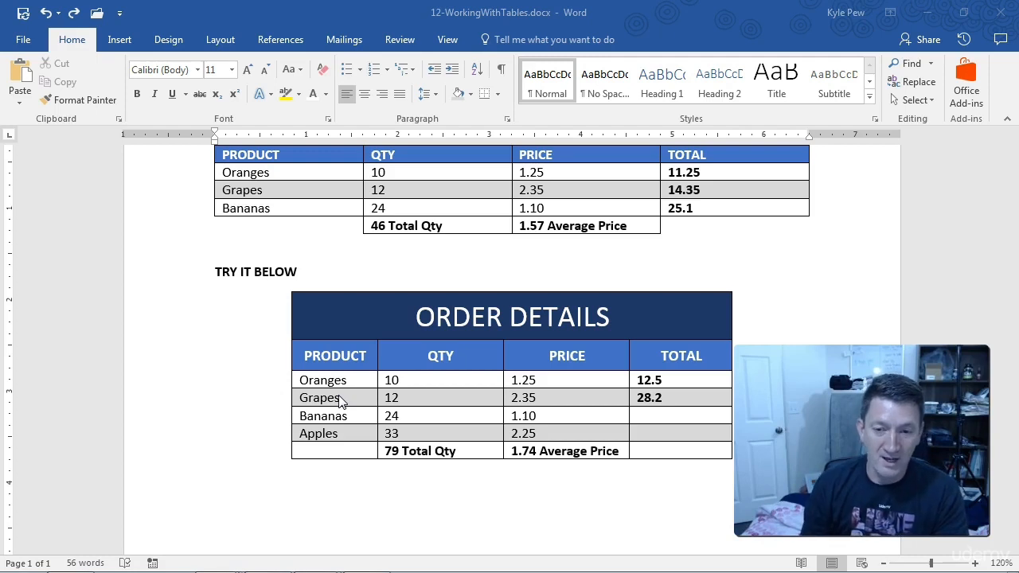
pyautogui.moveTo(311, 501); pyautogui.dragTo(319, 465)
pyautogui.moveTo(695, 471); pyautogui.dragTo(727, 533)
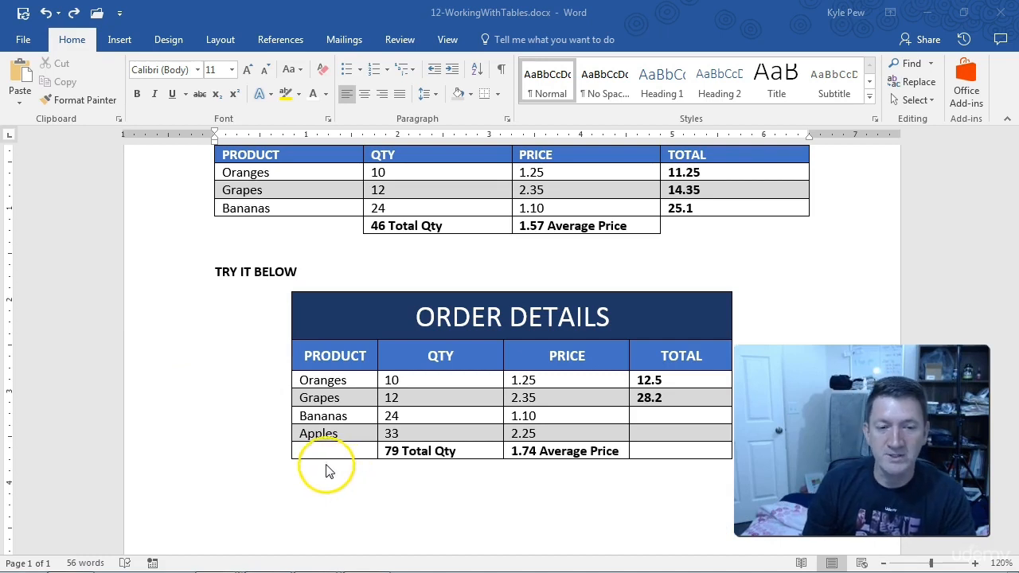
# Open the Borders and Shading settings for the empty PRODUCT cell in the last row of the ORDER DETAILS table.
pyautogui.click(303, 450)
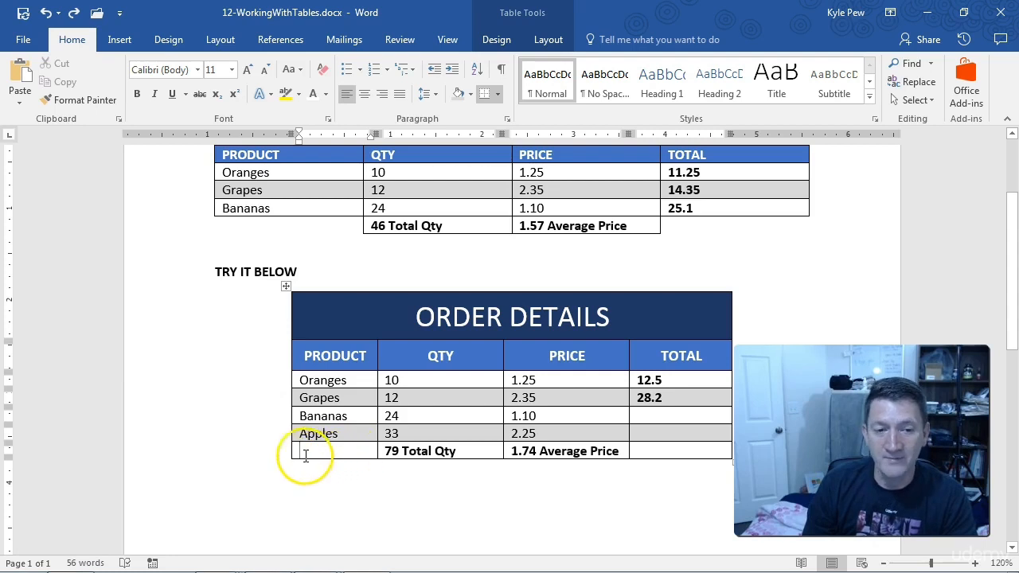
pyautogui.click(293, 450)
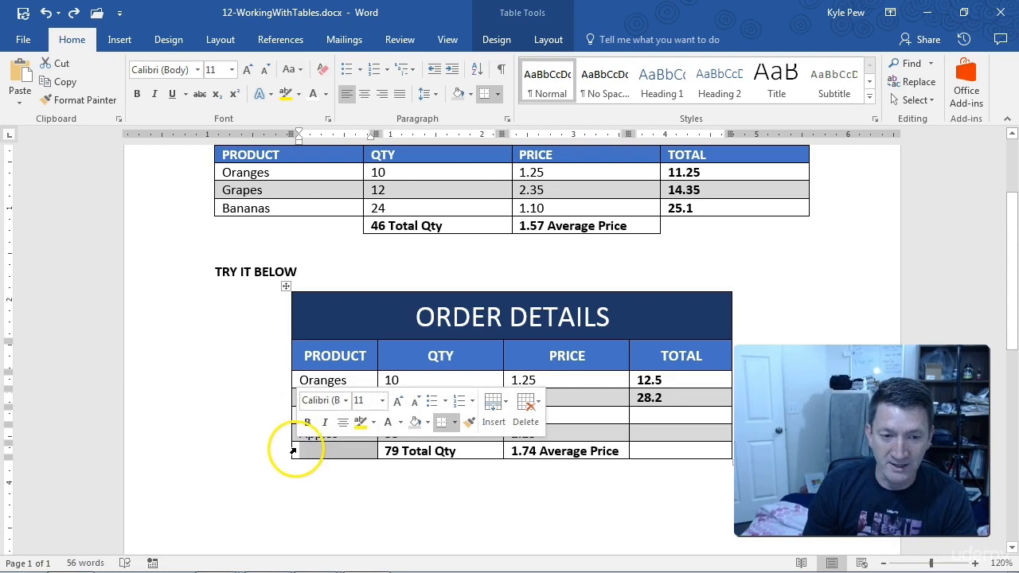
pyautogui.click(294, 450)
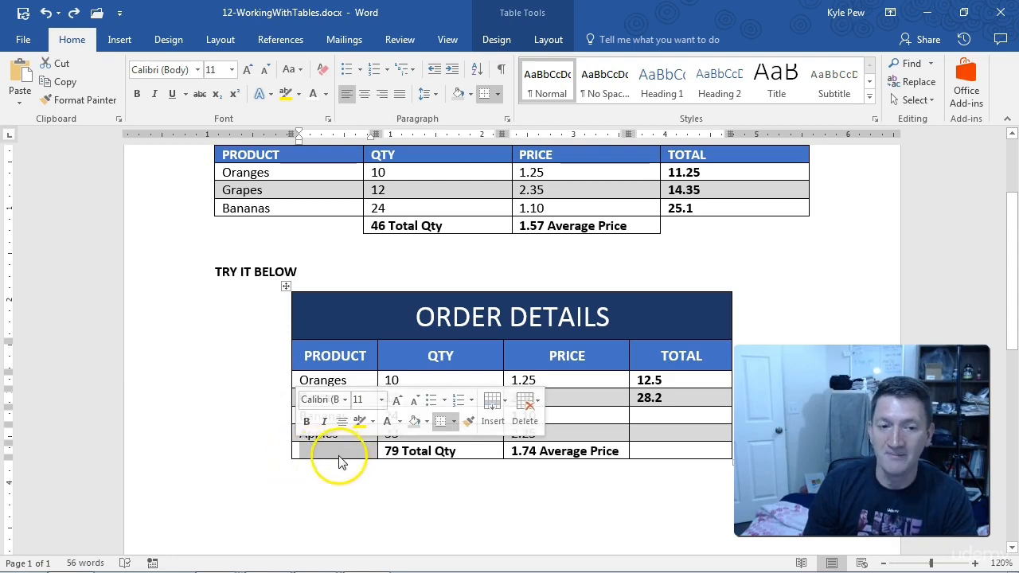
pyautogui.click(319, 452)
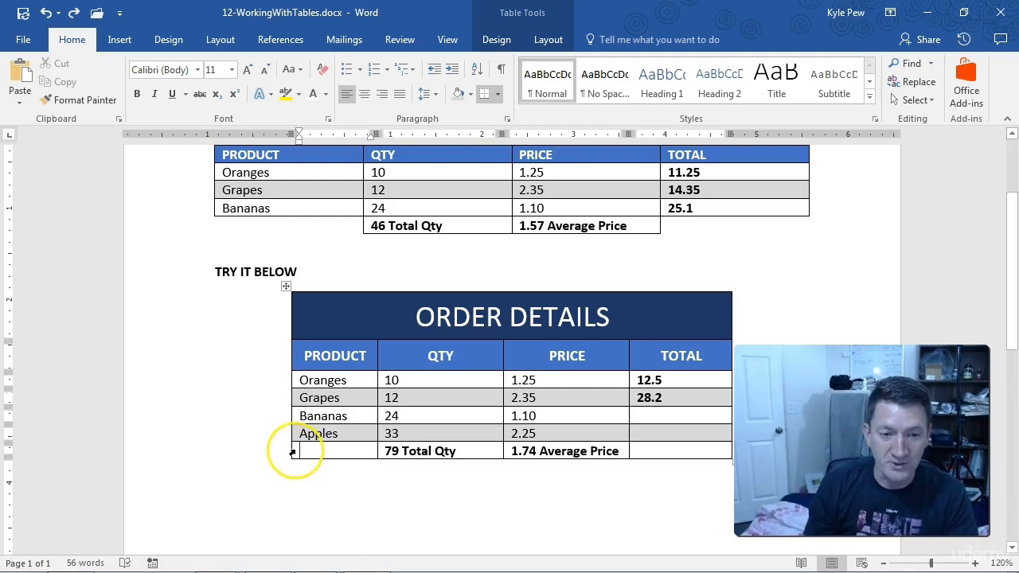
pyautogui.click(292, 452)
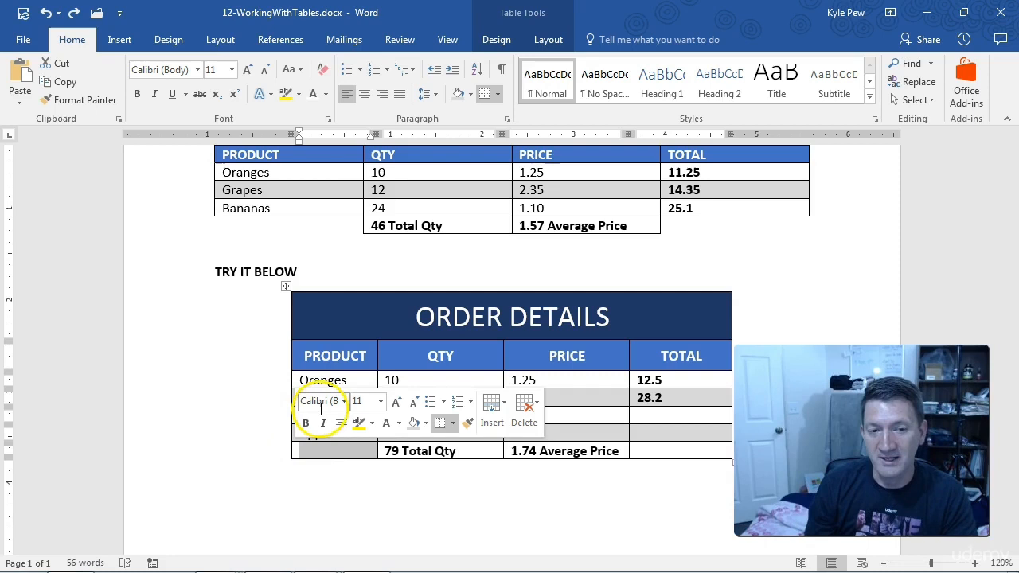
pyautogui.moveTo(285, 423)
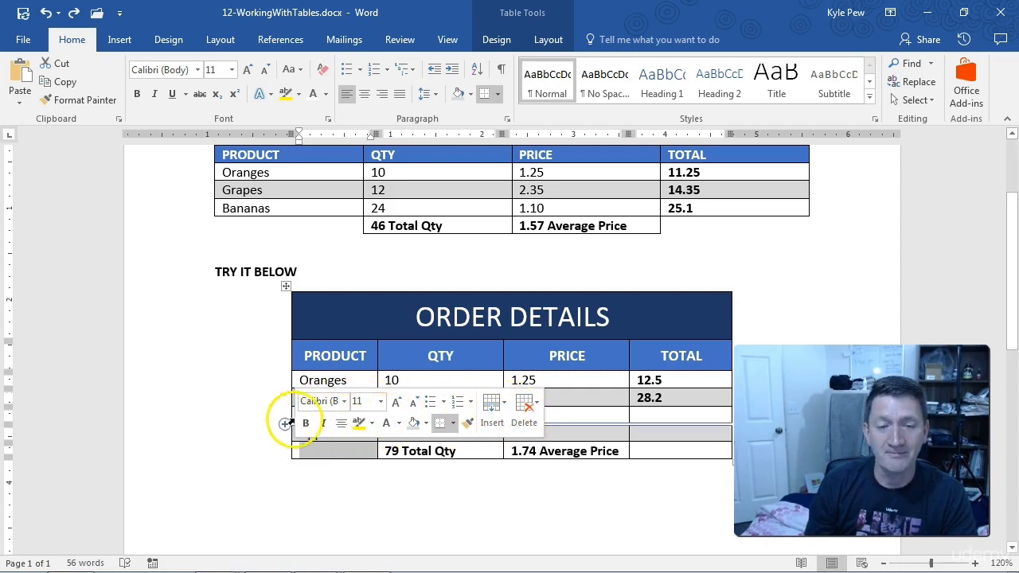
pyautogui.click(454, 424)
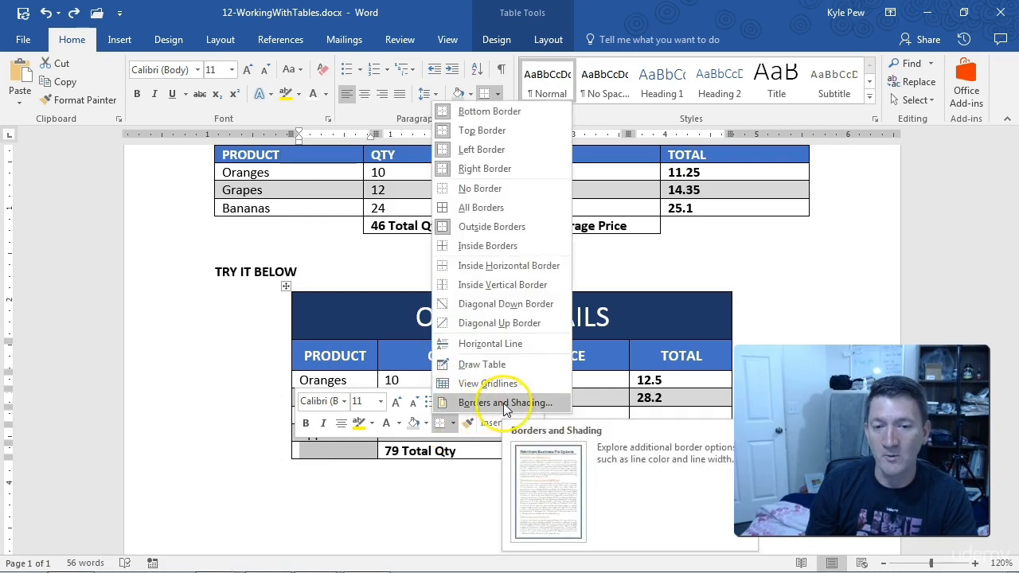
pyautogui.click(484, 403)
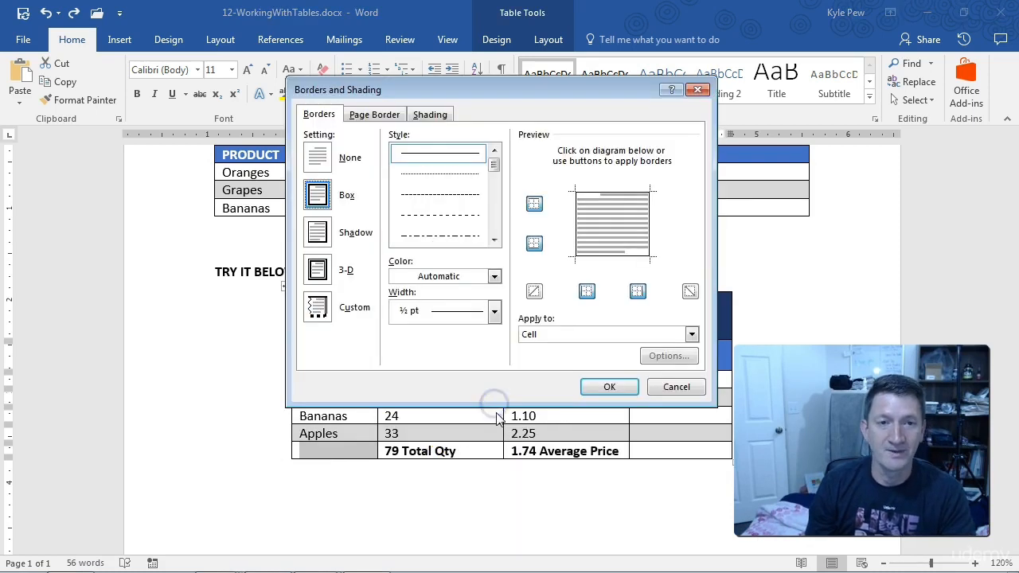
pyautogui.moveTo(426, 93); pyautogui.dragTo(399, 92)
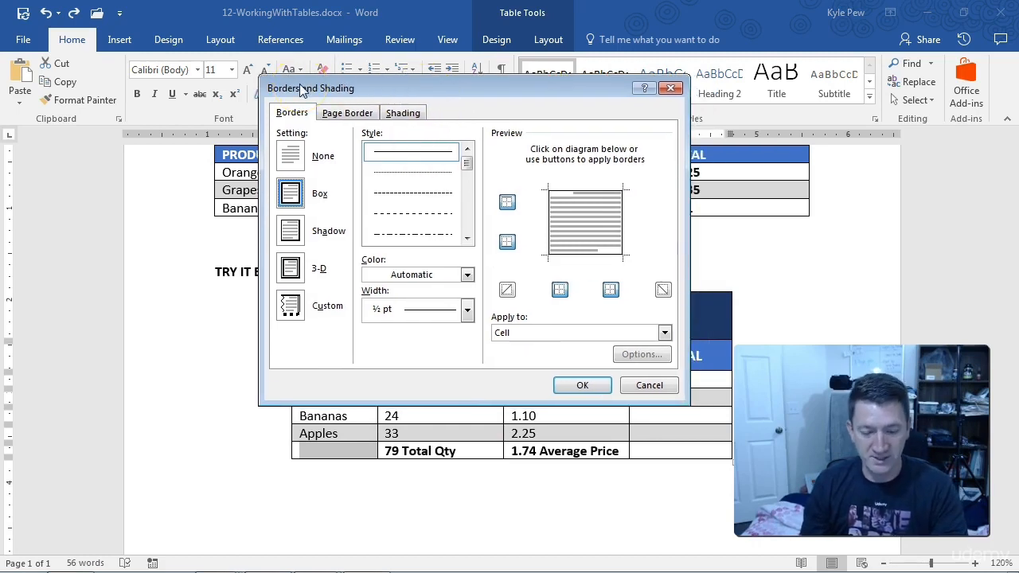
pyautogui.hotkey('ctrl', '2')
pyautogui.moveTo(355, 134); pyautogui.dragTo(487, 246)
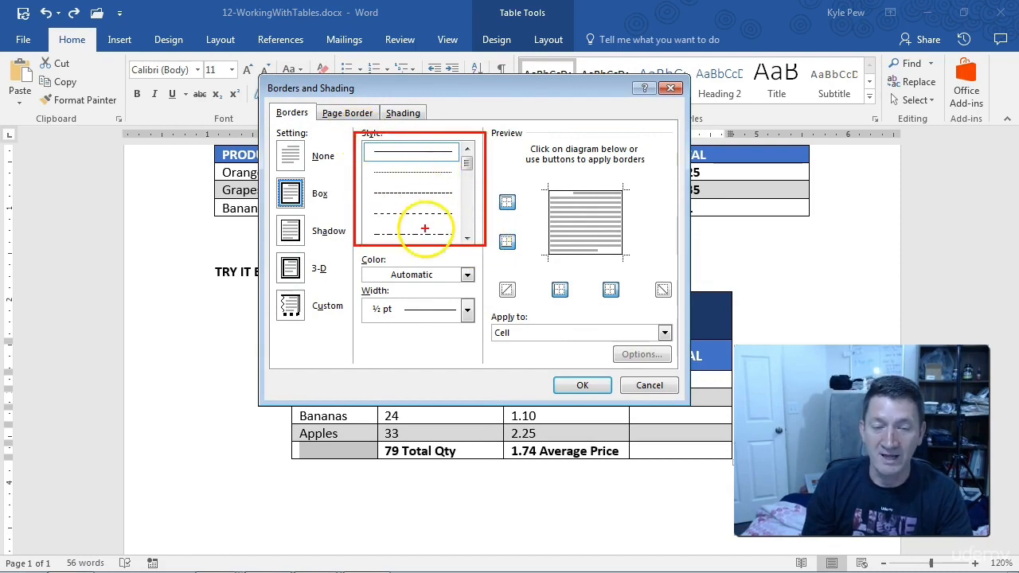
pyautogui.moveTo(296, 247); pyautogui.dragTo(360, 270)
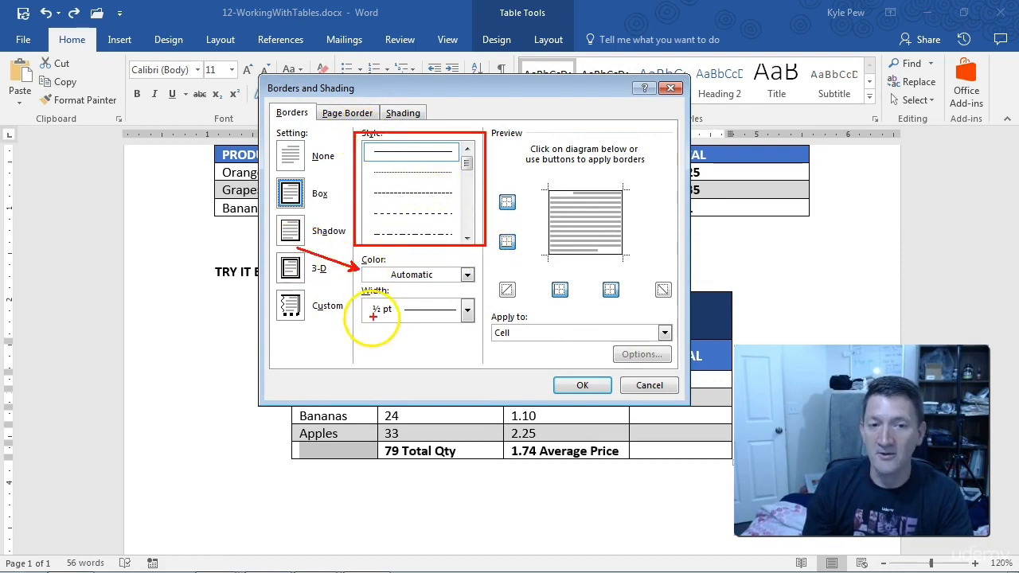
pyautogui.moveTo(364, 309); pyautogui.dragTo(295, 351)
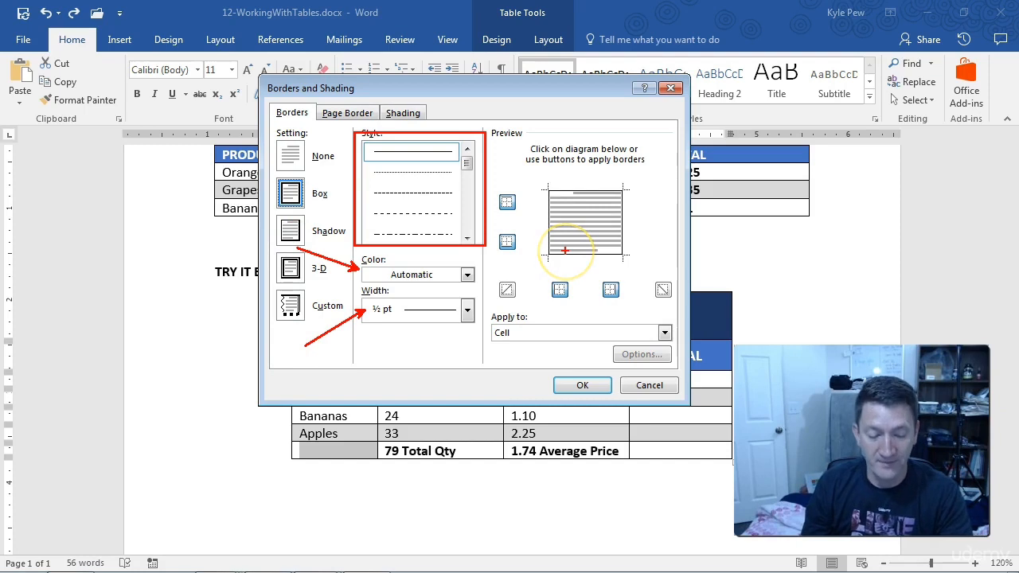
pyautogui.press('Escape')
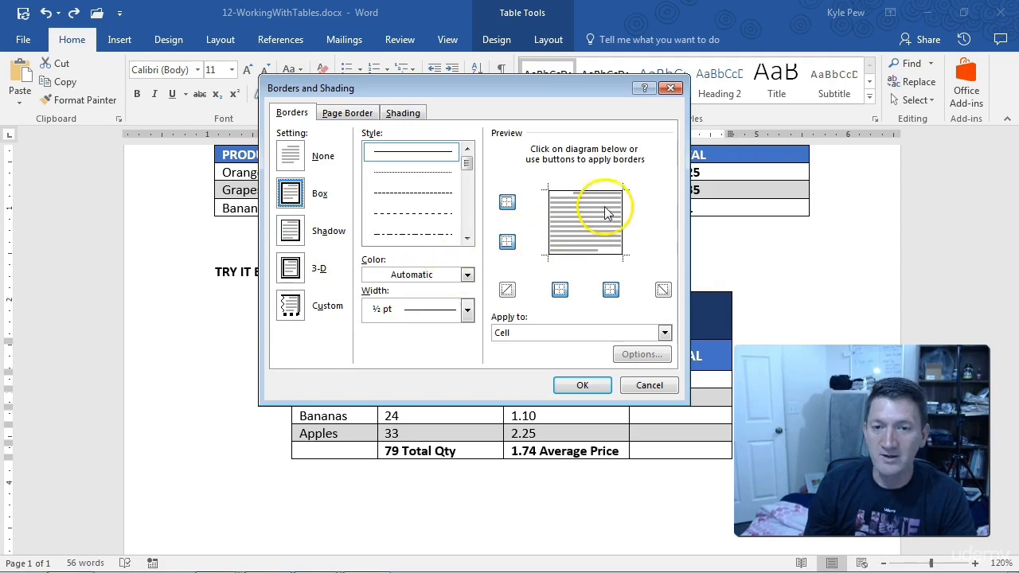
# Remove the left and bottom borders from the empty PRODUCT cell in the last row of the ORDER DETAILS table.
pyautogui.click(551, 227)
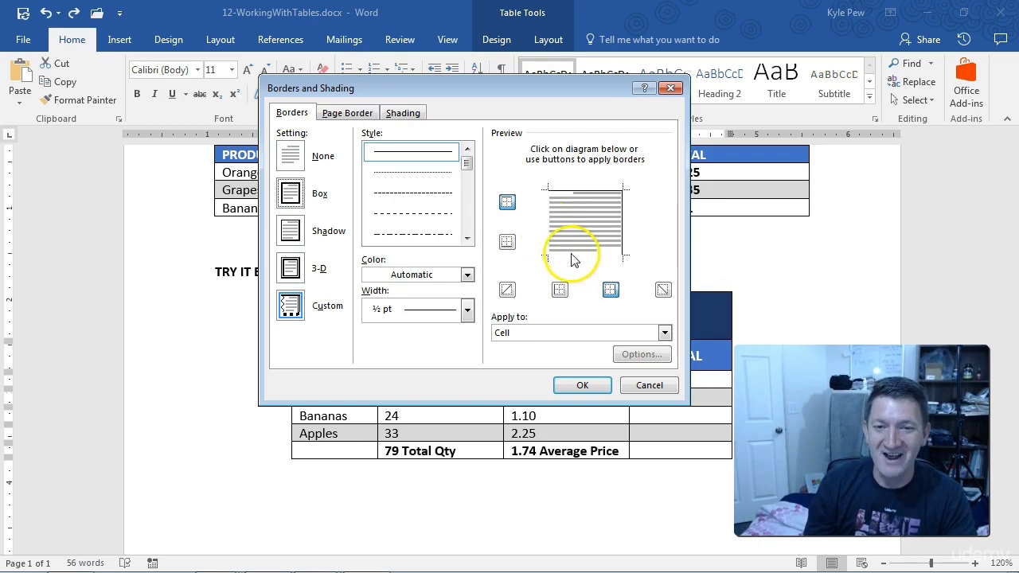
pyautogui.click(579, 385)
pyautogui.click(307, 456)
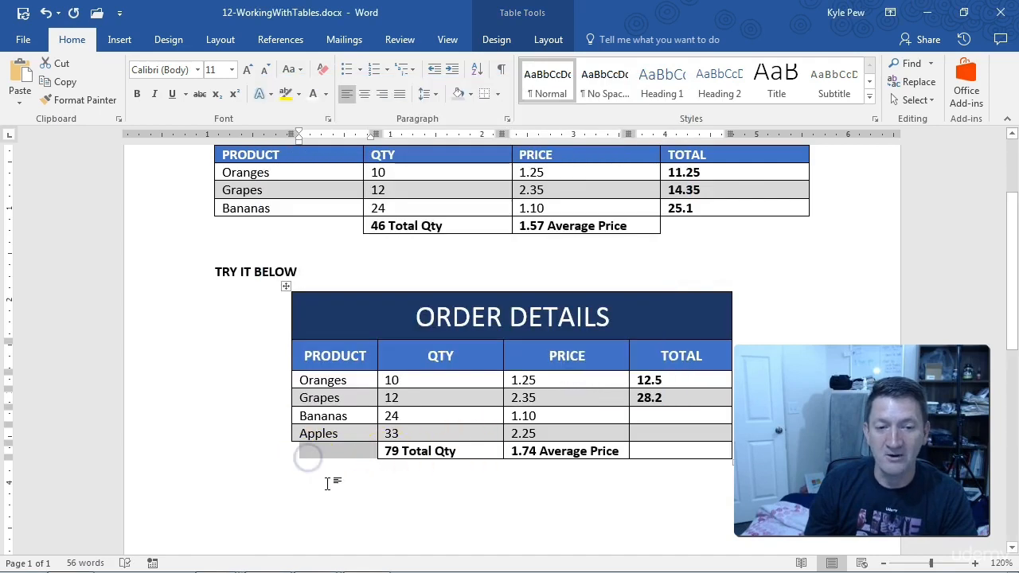
pyautogui.click(330, 483)
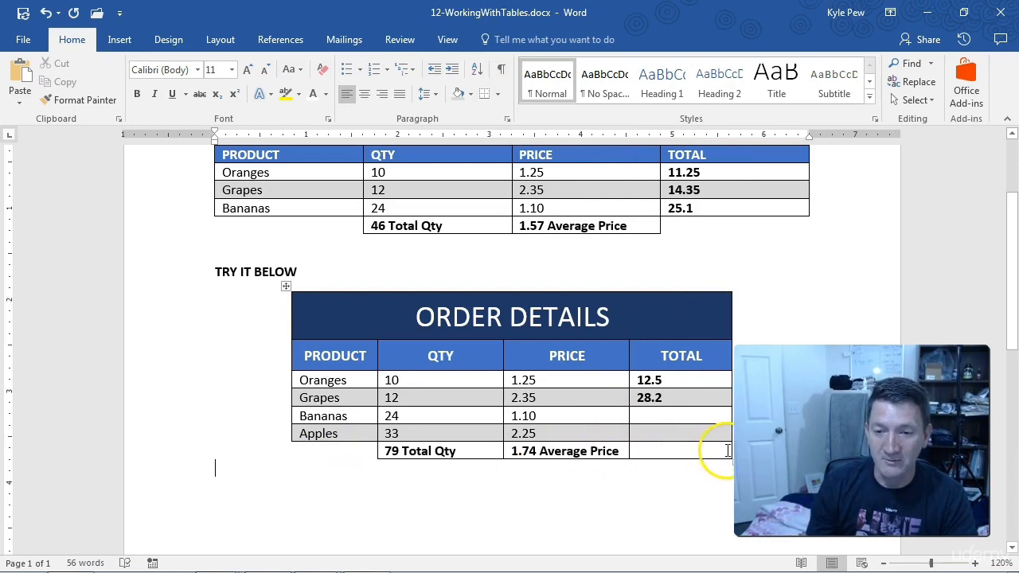
# Remove the right and bottom borders from the empty TOTAL cell in the last row of the ORDER DETAILS table.
pyautogui.click(633, 452)
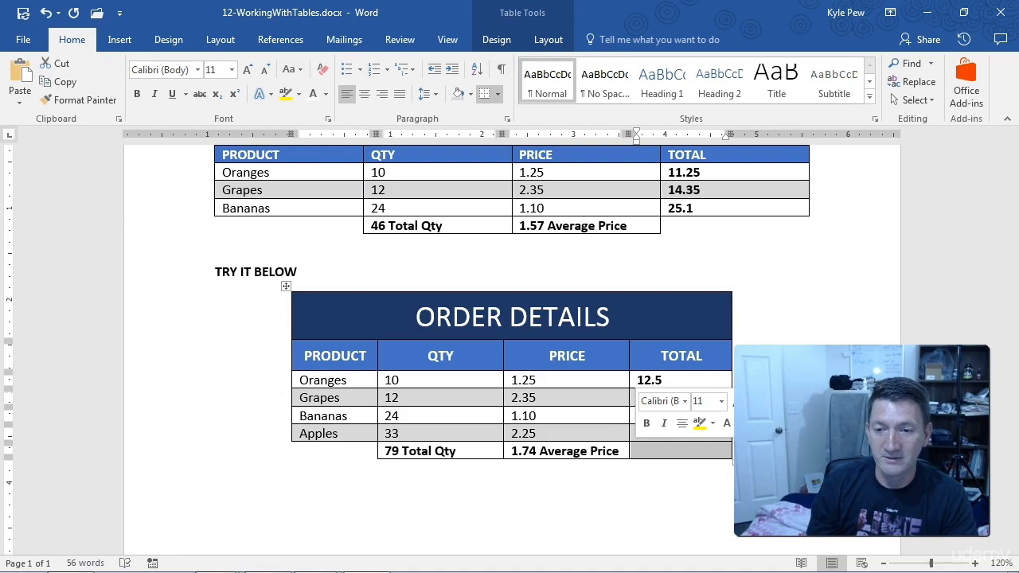
pyautogui.click(792, 424)
pyautogui.click(836, 400)
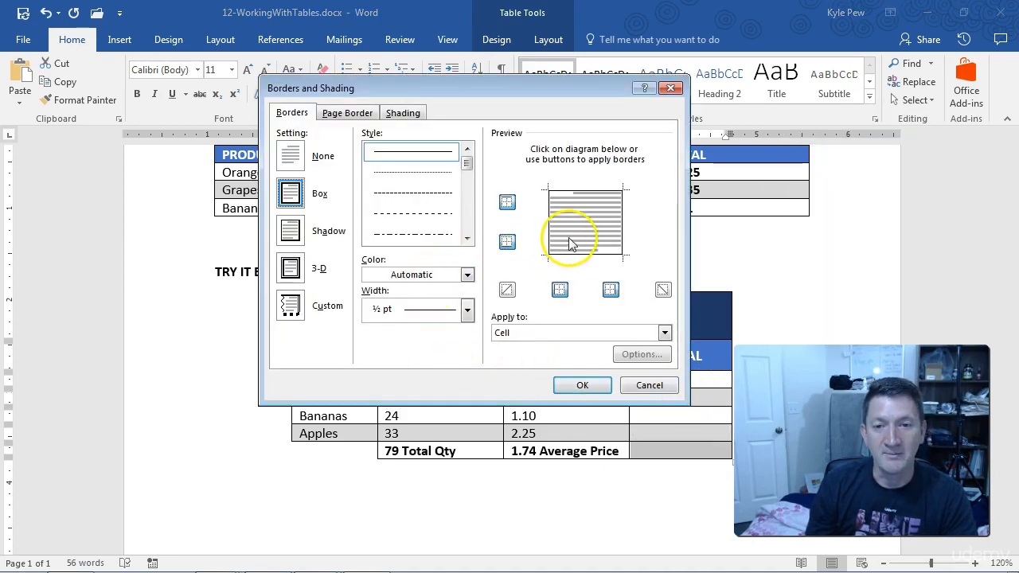
pyautogui.click(620, 223)
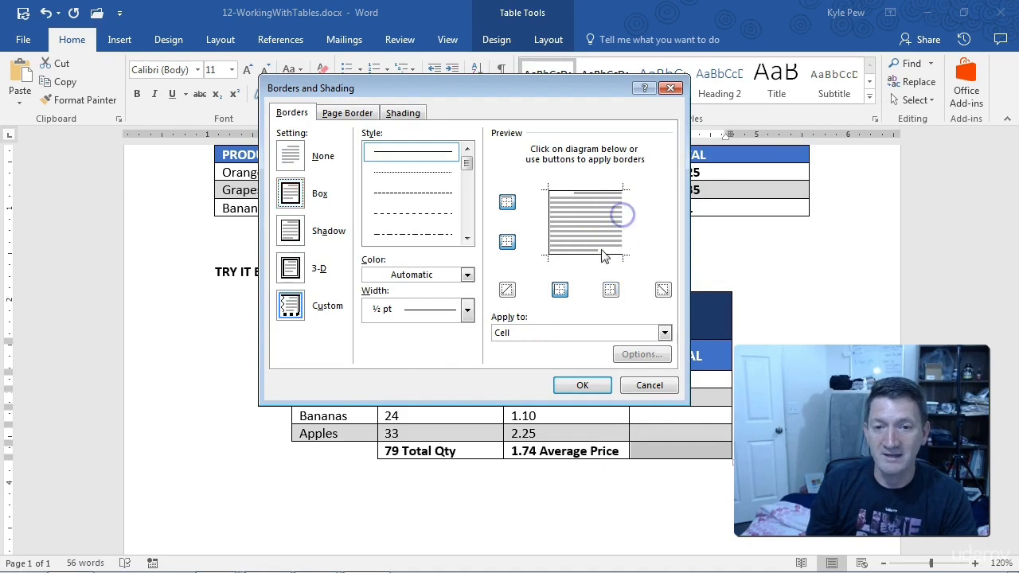
pyautogui.click(582, 385)
pyautogui.click(562, 504)
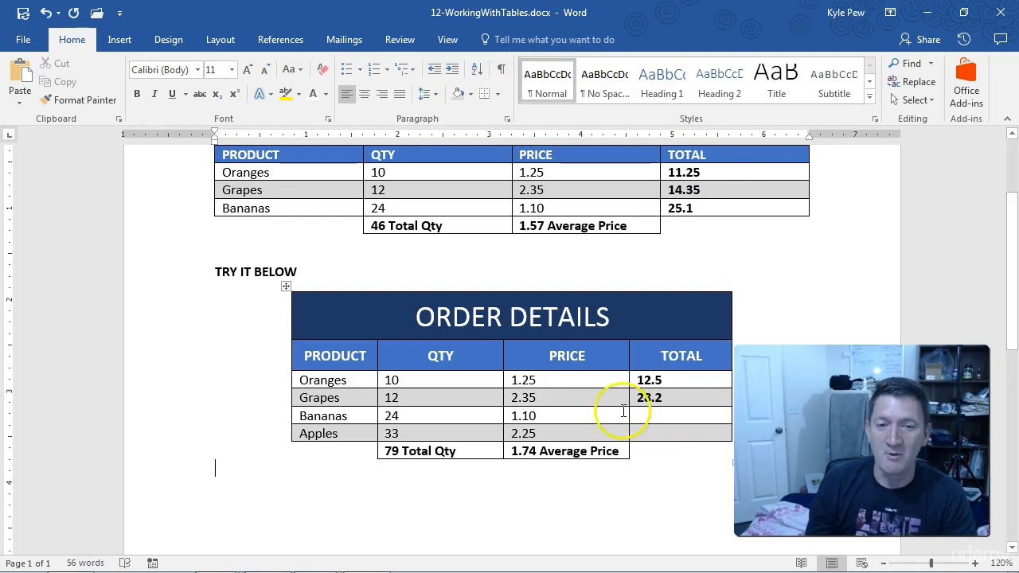
# Set up a 6 pt border for the merged ORDER DETAILS title cell, including its bottom edge.
pyautogui.click(292, 314)
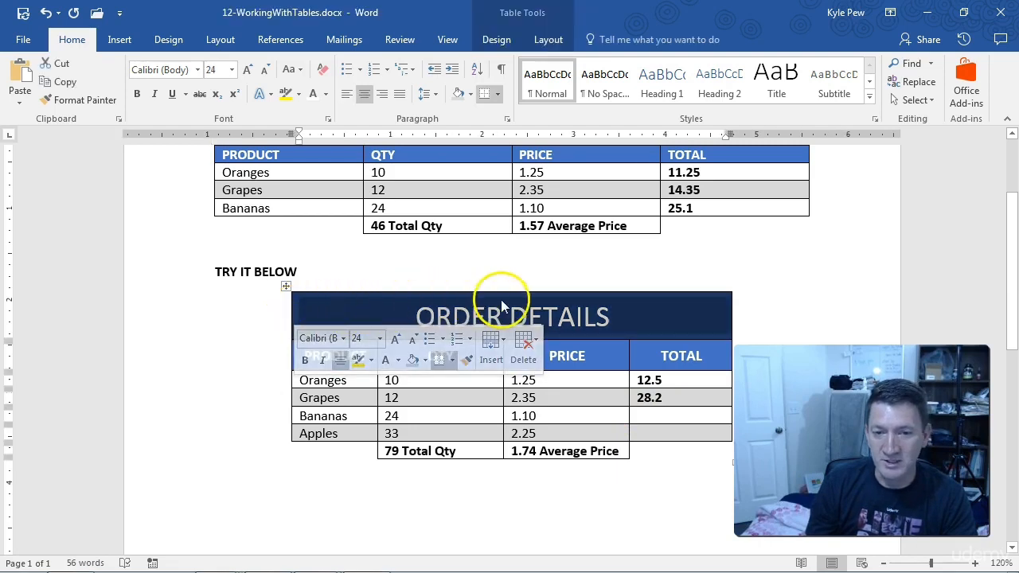
pyautogui.click(292, 313)
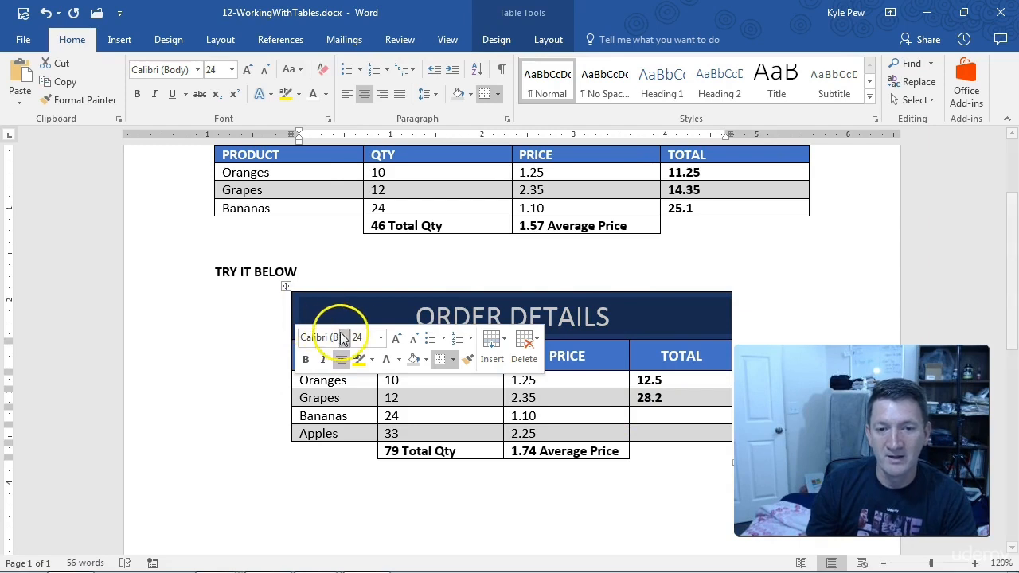
pyautogui.click(453, 359)
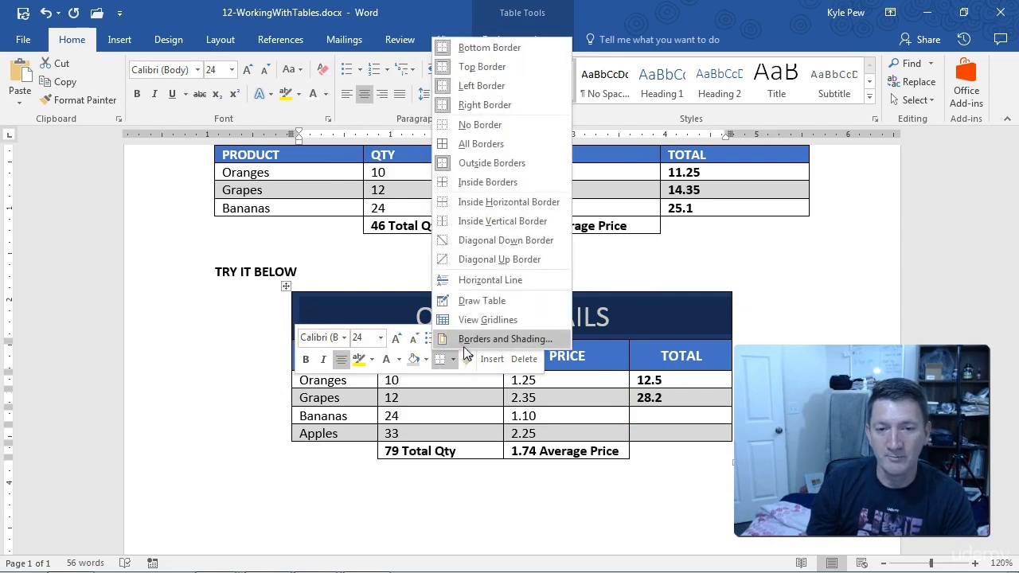
pyautogui.click(486, 341)
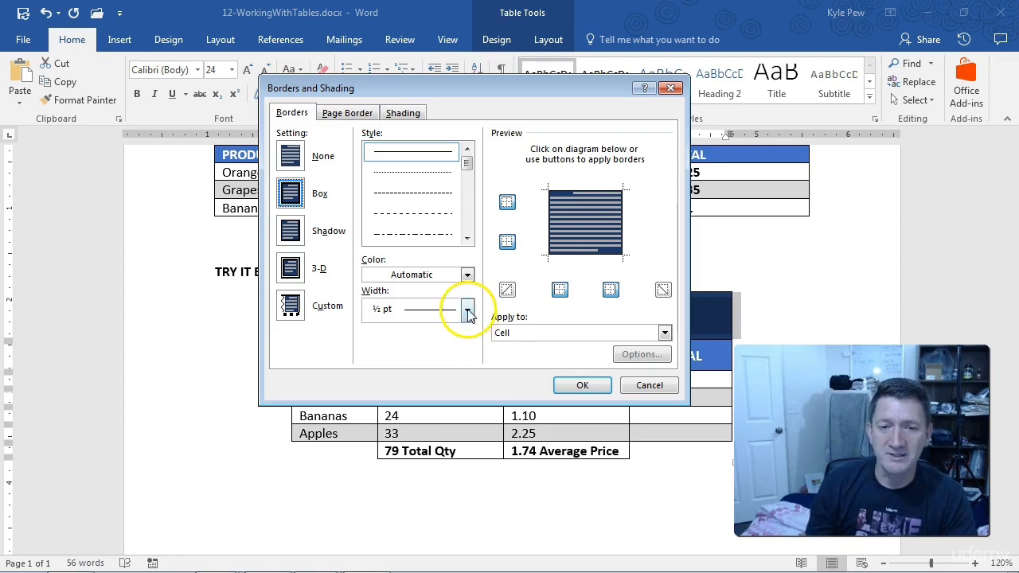
pyautogui.click(467, 310)
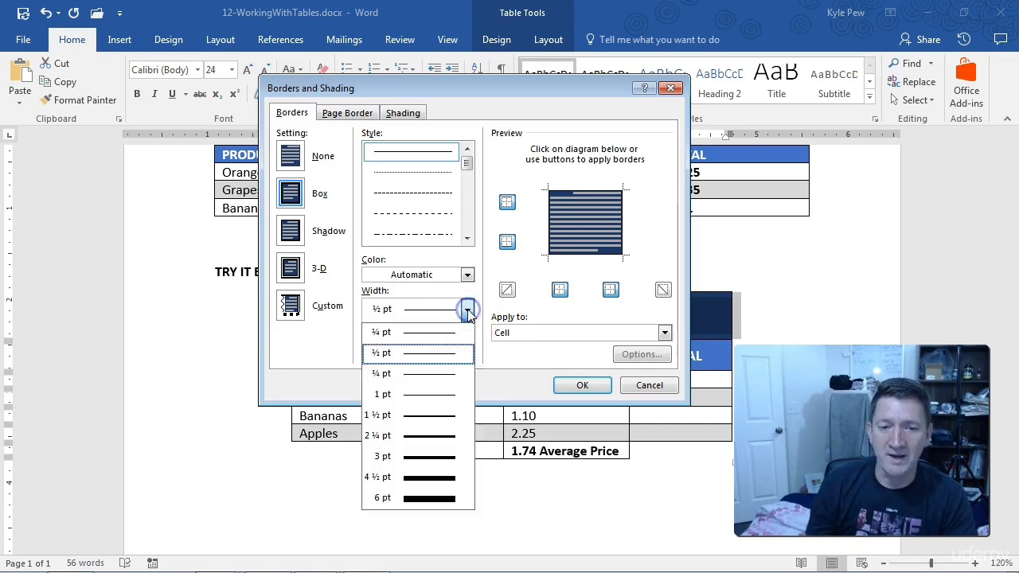
pyautogui.click(414, 499)
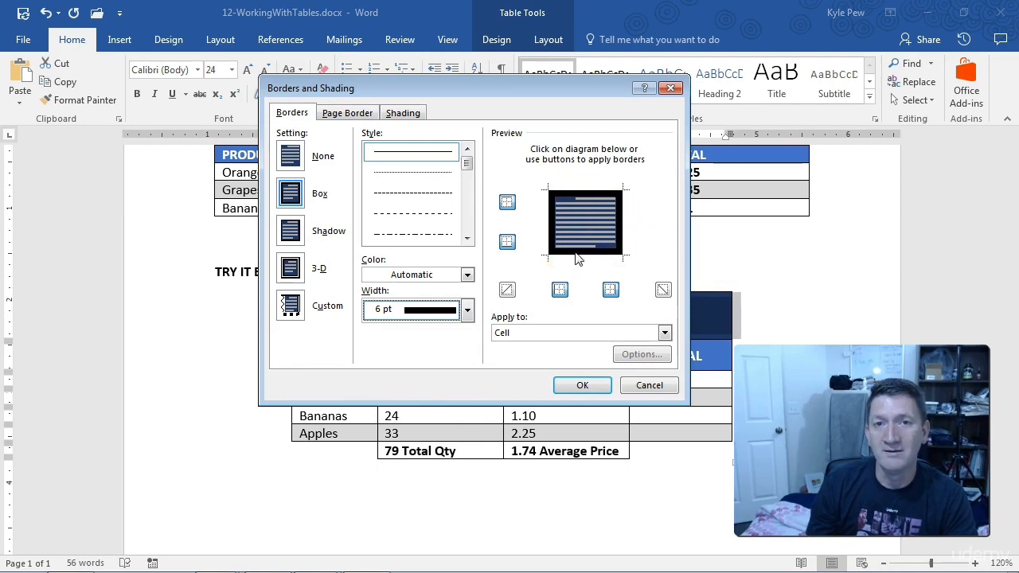
pyautogui.click(578, 255)
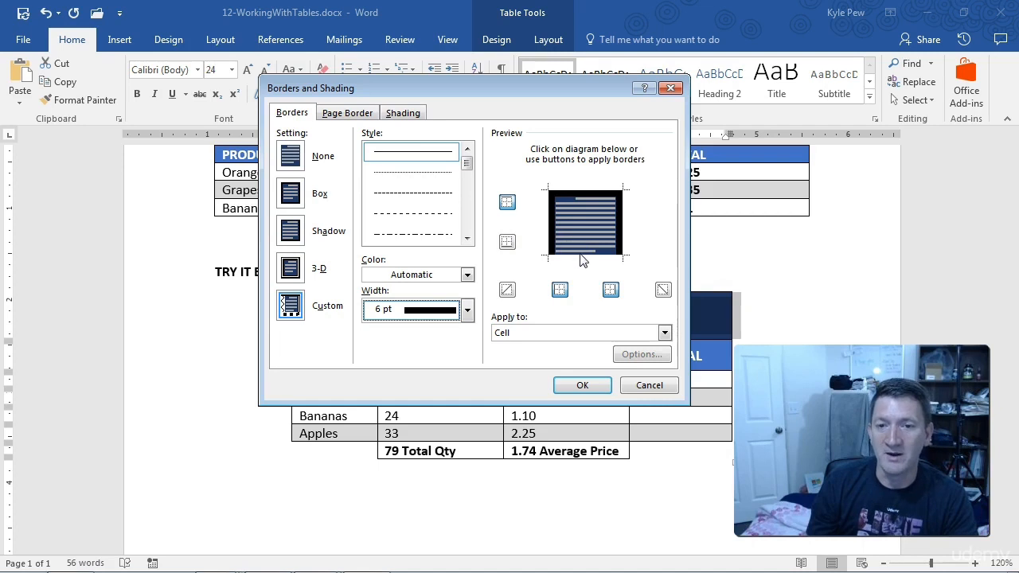
pyautogui.click(584, 257)
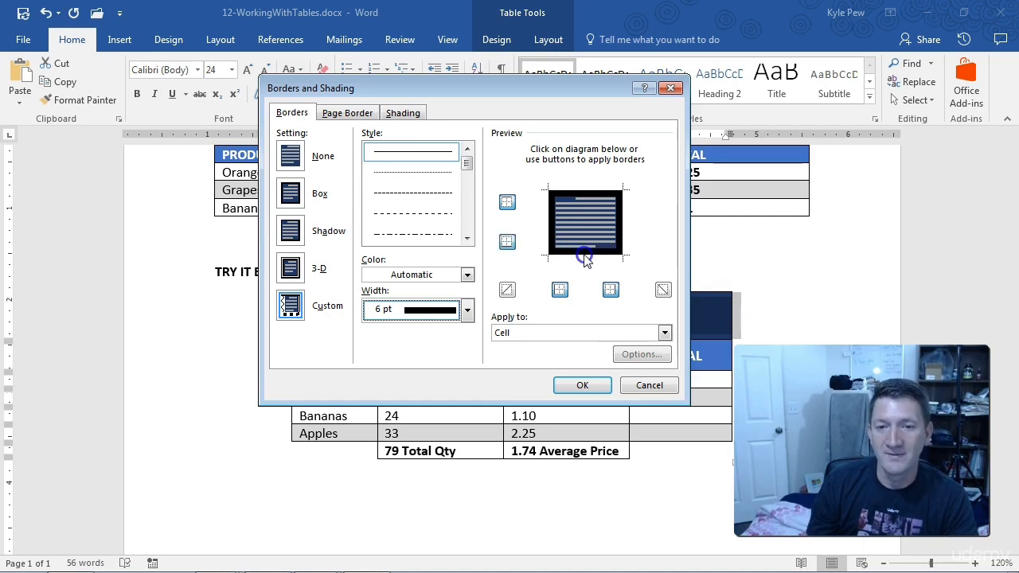
# Set the line width to ¼ pt and clear the title cell's thick left, top and right borders, keeping the 6 pt bottom border.
pyautogui.click(467, 310)
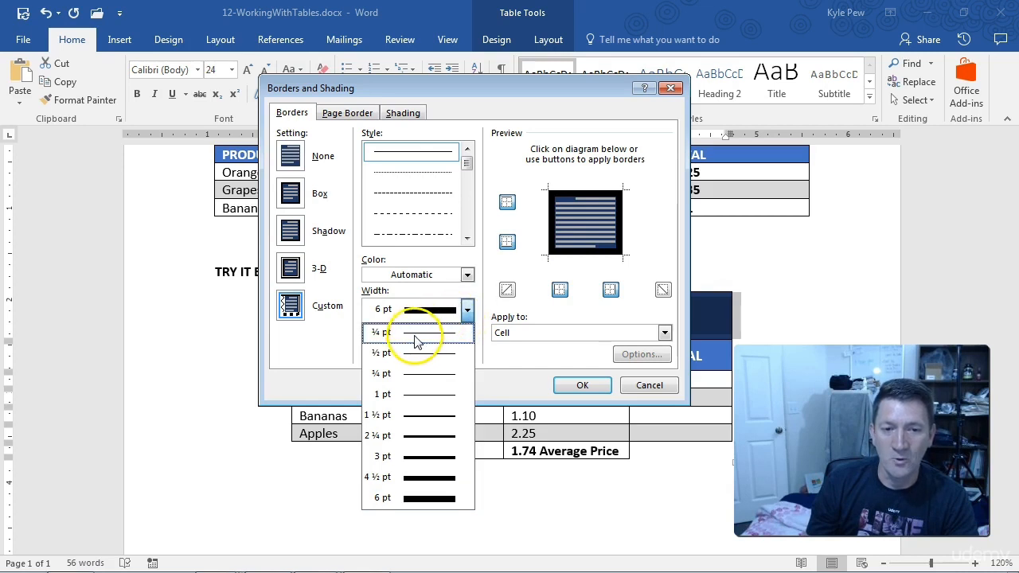
pyautogui.click(415, 338)
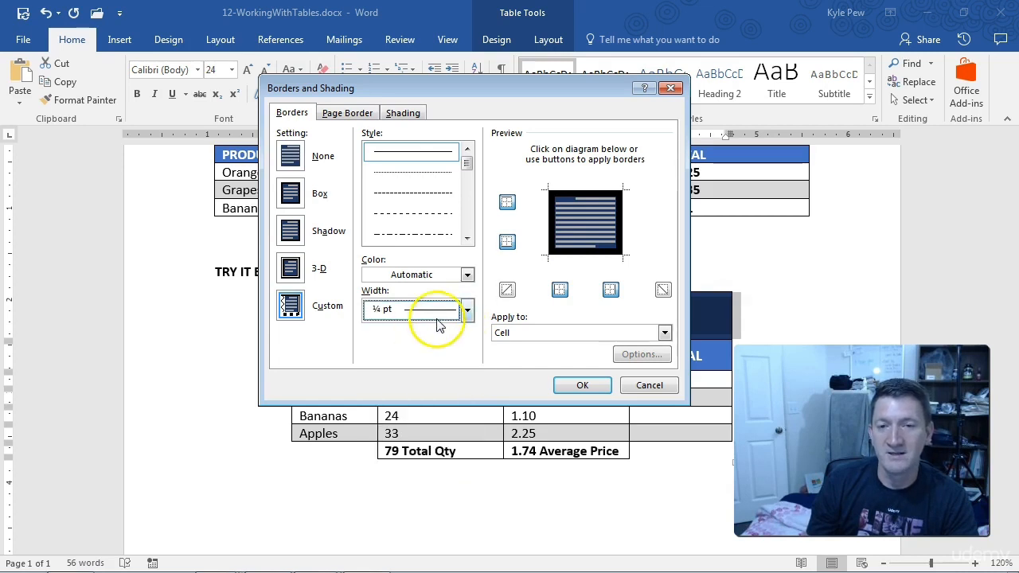
pyautogui.click(555, 228)
pyautogui.click(564, 189)
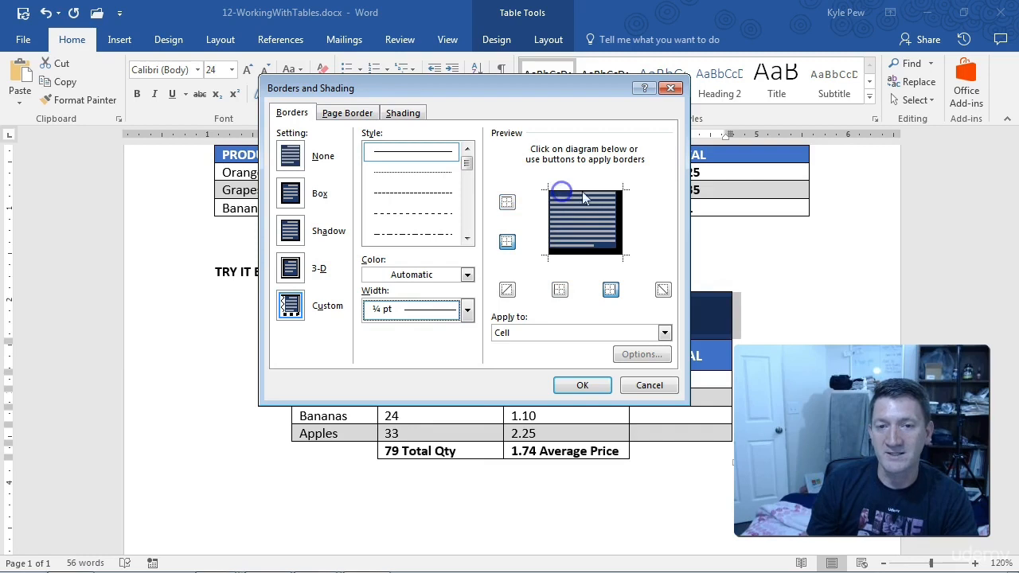
pyautogui.click(624, 211)
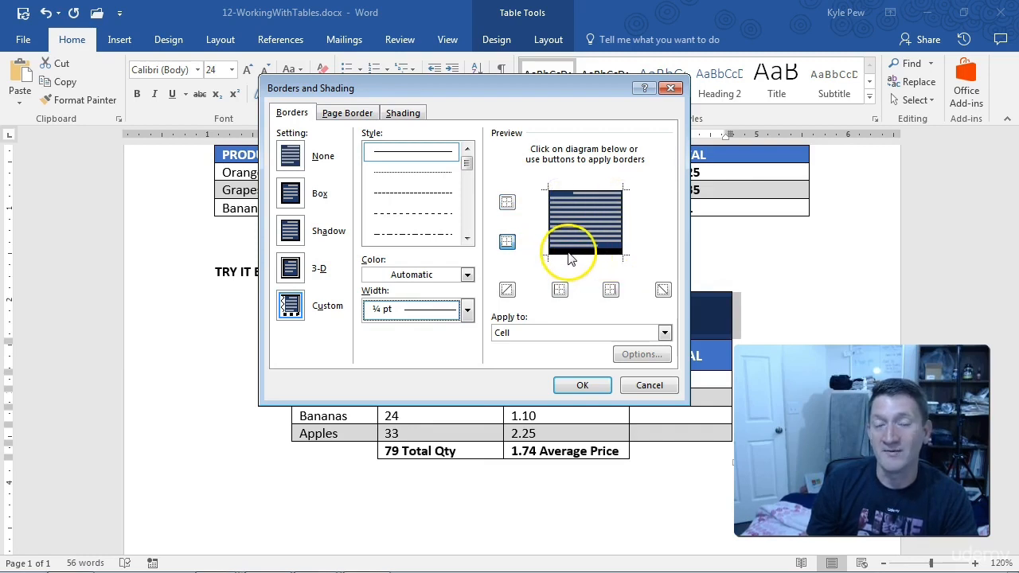
pyautogui.click(580, 387)
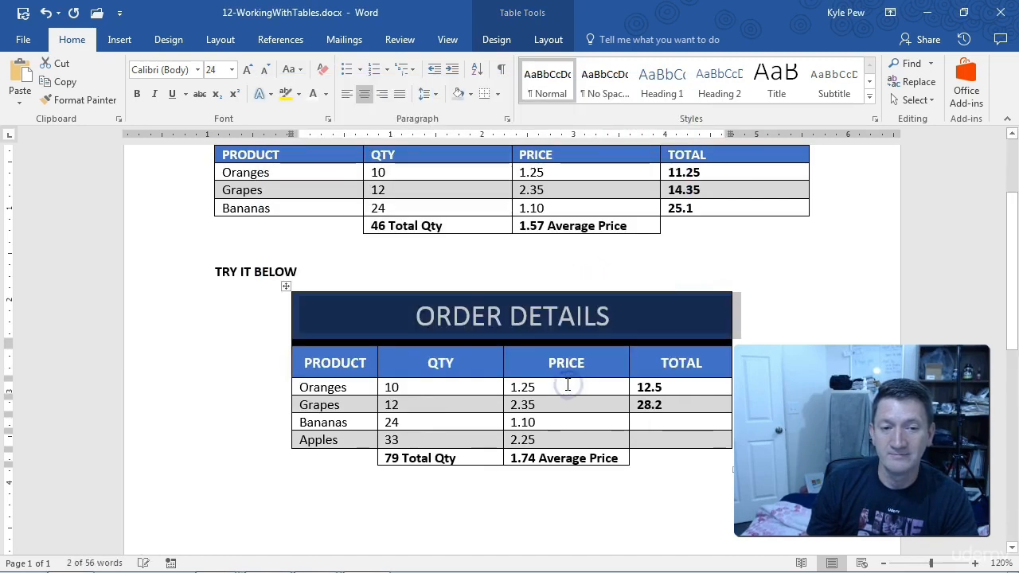
# Review the Borders and Shading settings for the PRODUCT, QTY, PRICE and TOTAL heading cells of the ORDER DETAILS table without changing them.
pyautogui.click(266, 369)
pyautogui.click(470, 392)
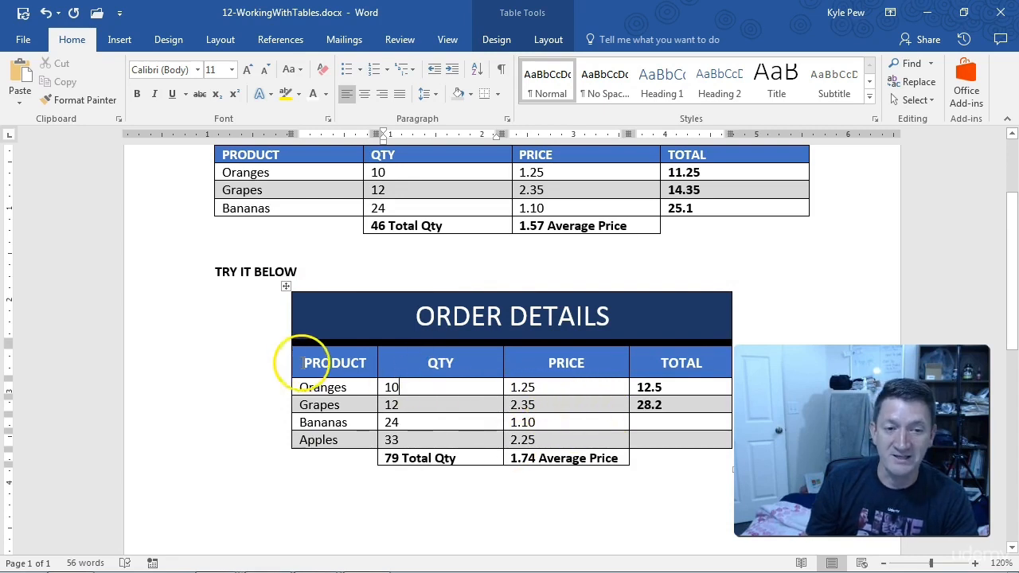
pyautogui.click(302, 363)
pyautogui.moveTo(292, 364); pyautogui.dragTo(673, 362)
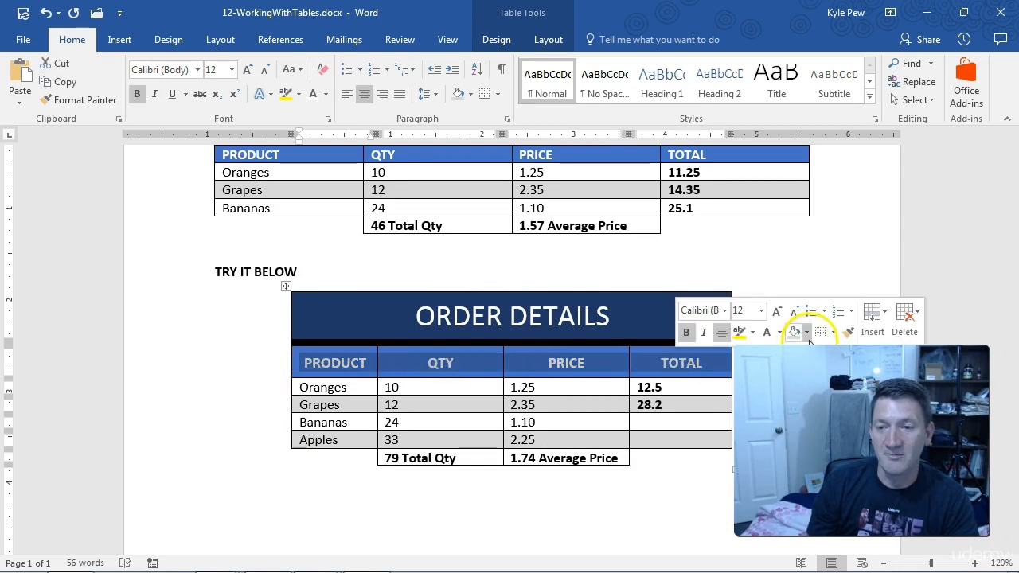
pyautogui.click(831, 334)
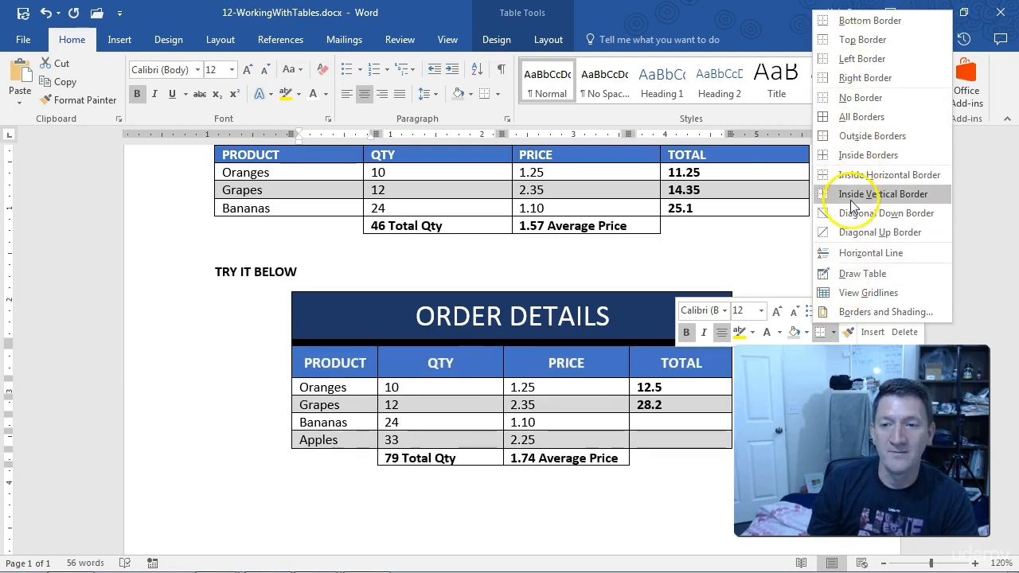
pyautogui.click(856, 312)
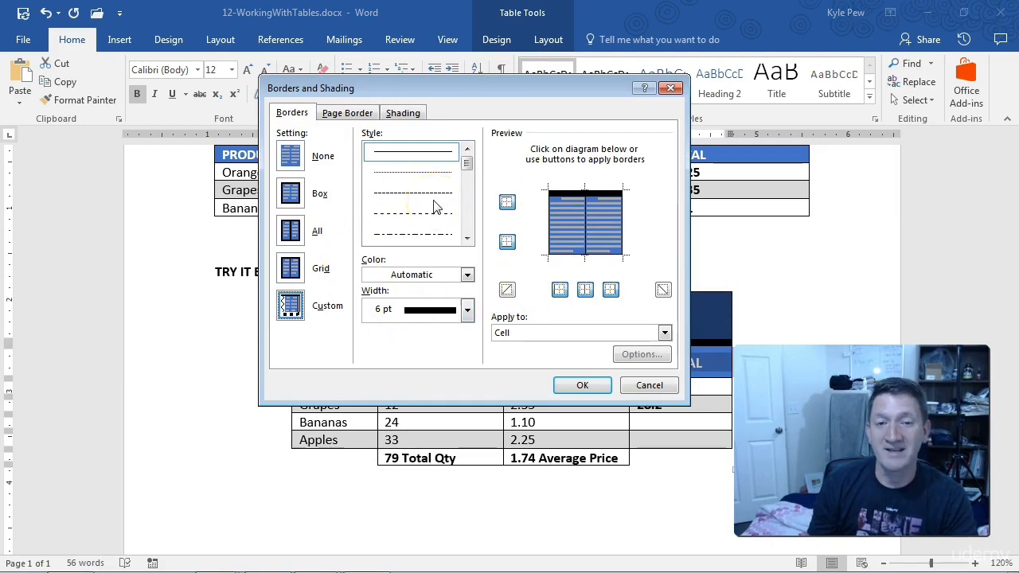
pyautogui.click(593, 385)
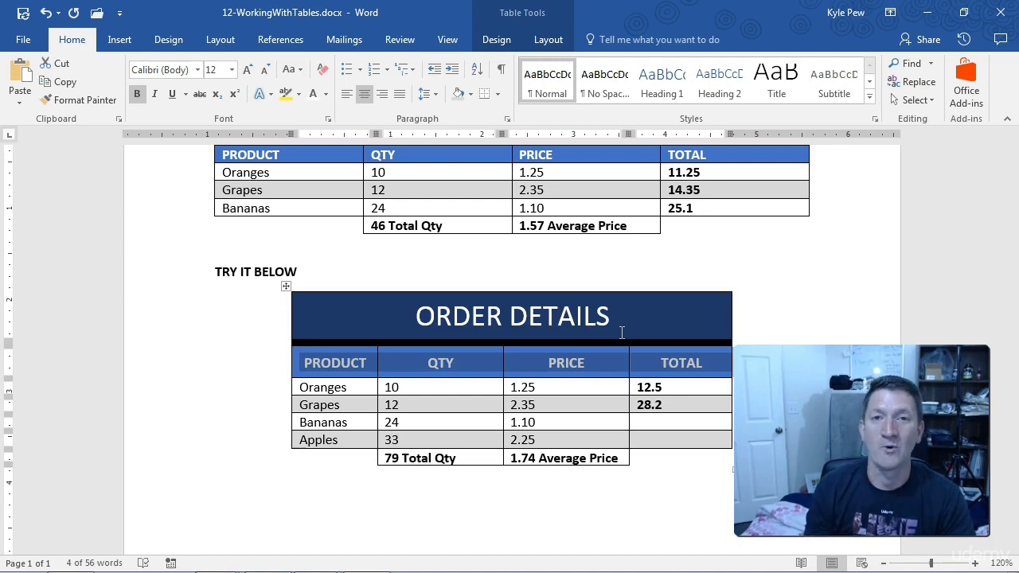
pyautogui.click(295, 387)
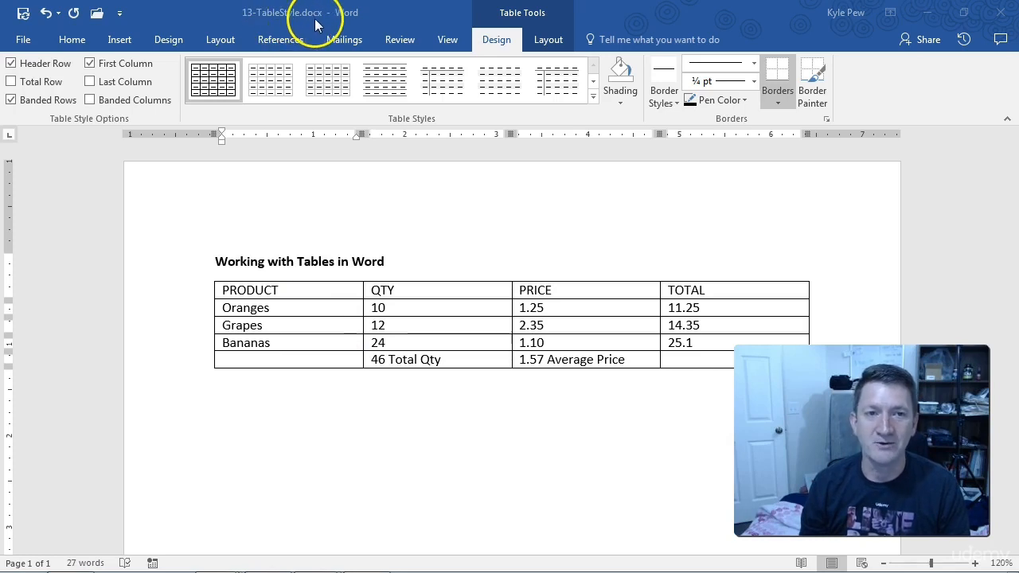
# Browse the plain, grid and list table styles and preview several of them on the product table without applying one.
pyautogui.click(295, 290)
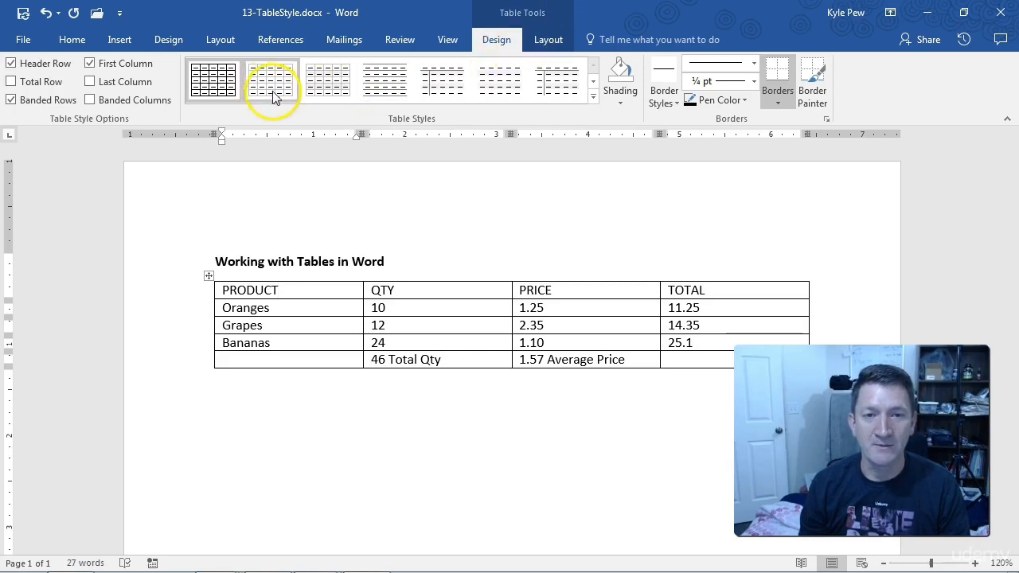
pyautogui.click(593, 97)
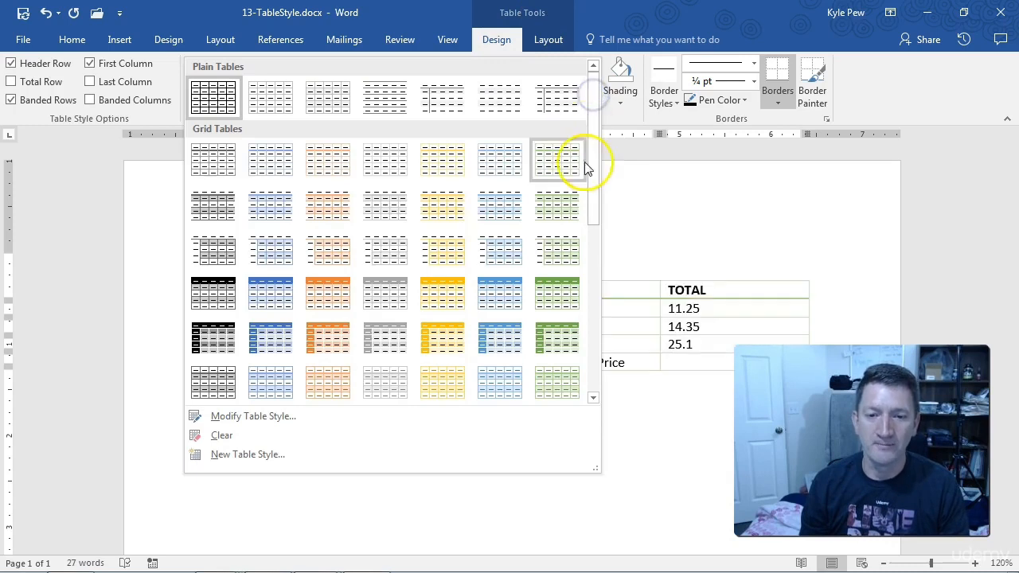
pyautogui.moveTo(595, 468); pyautogui.dragTo(557, 273)
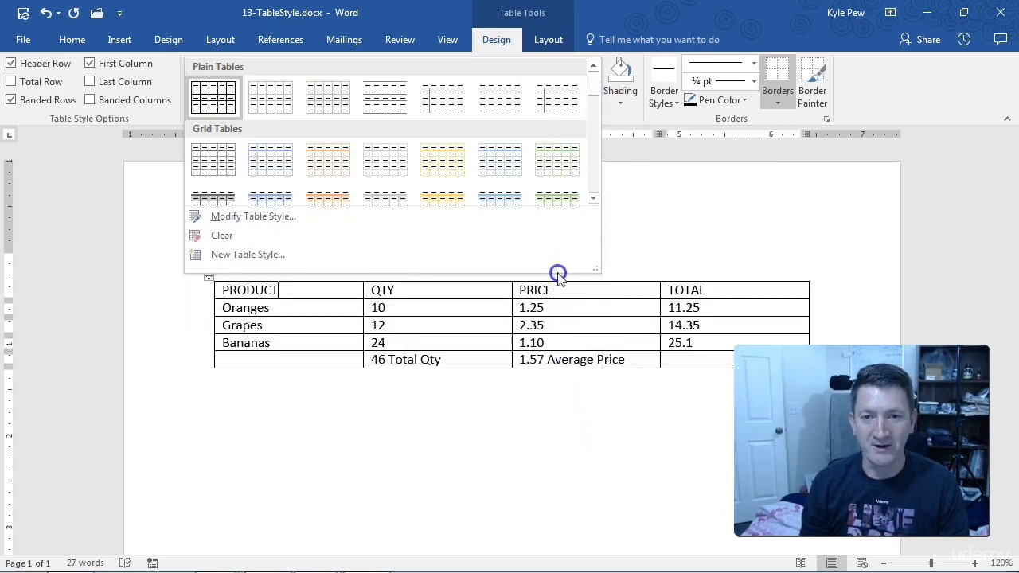
pyautogui.click(593, 198)
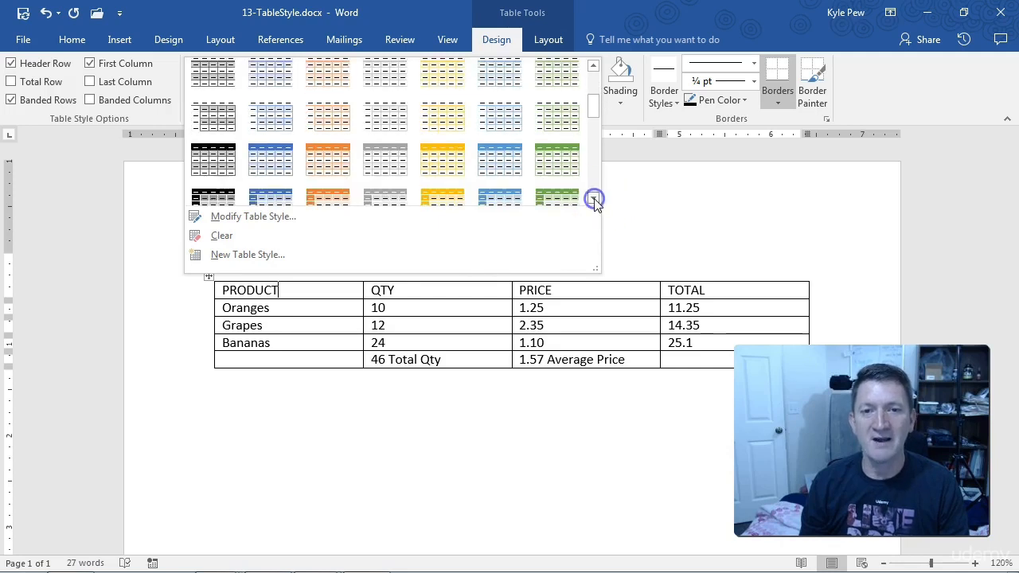
pyautogui.click(593, 198)
pyautogui.click(593, 198)
pyautogui.click(593, 198)
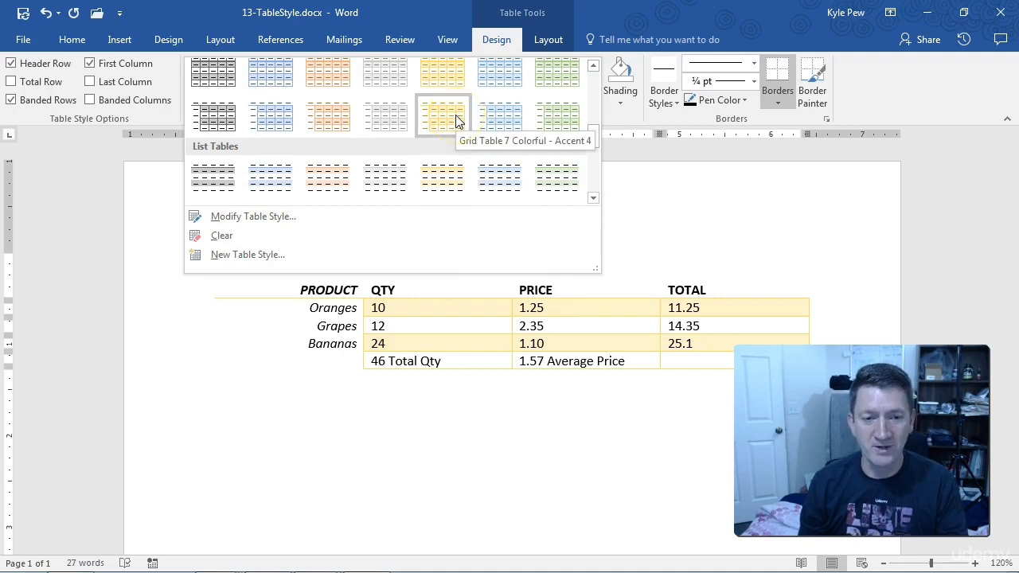
pyautogui.click(402, 122)
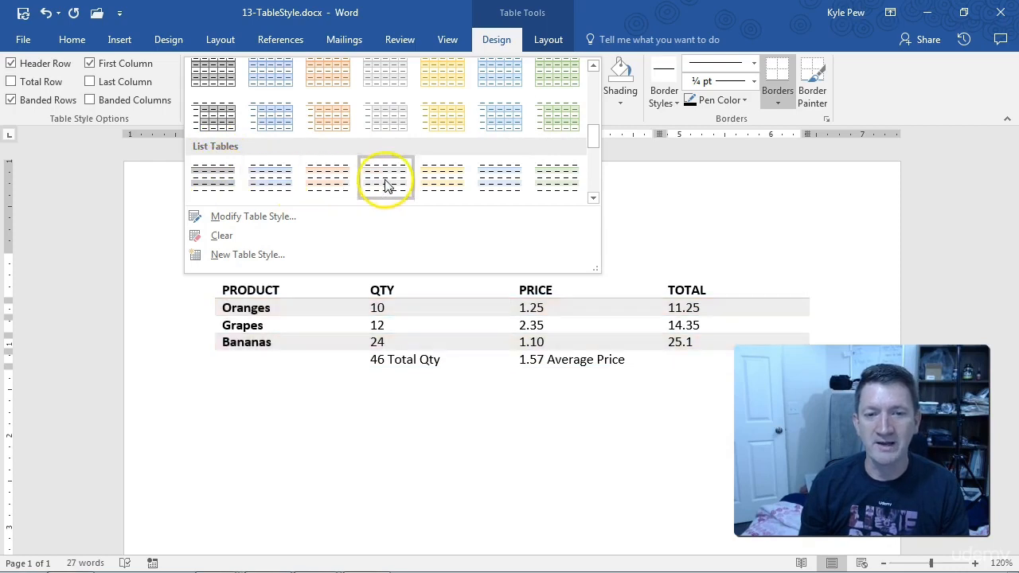
pyautogui.moveTo(593, 141); pyautogui.dragTo(593, 167)
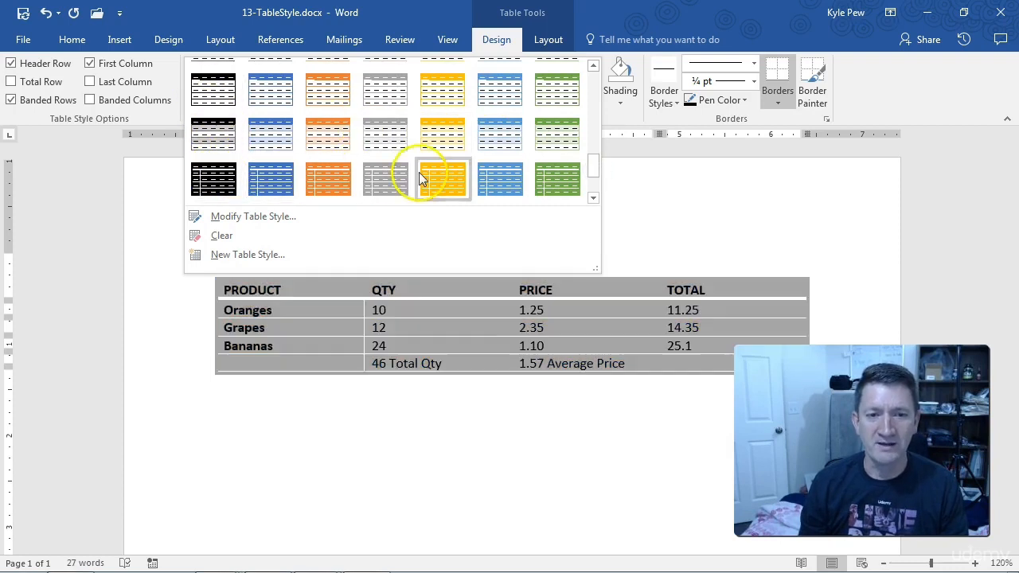
pyautogui.moveTo(597, 156); pyautogui.dragTo(591, 119)
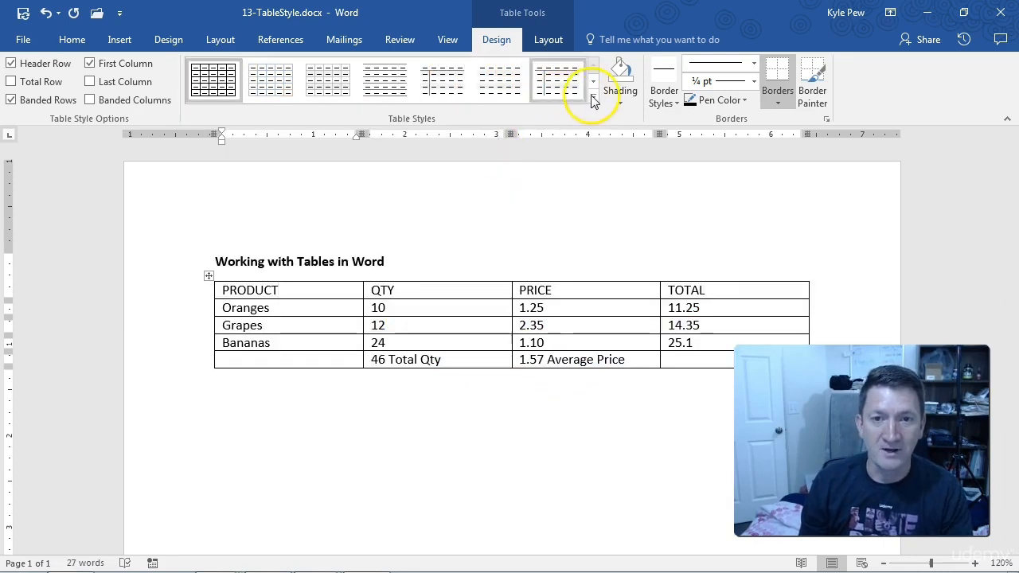
# Apply the light-blue grid style with solid header row and first column to the product table, and set the heading row's text to white.
pyautogui.click(593, 100)
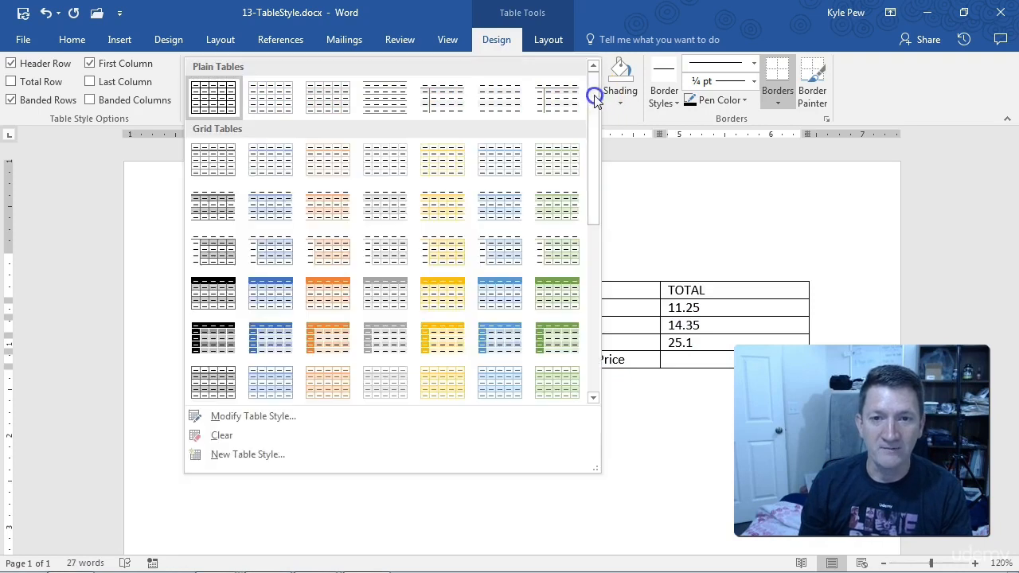
pyautogui.click(498, 334)
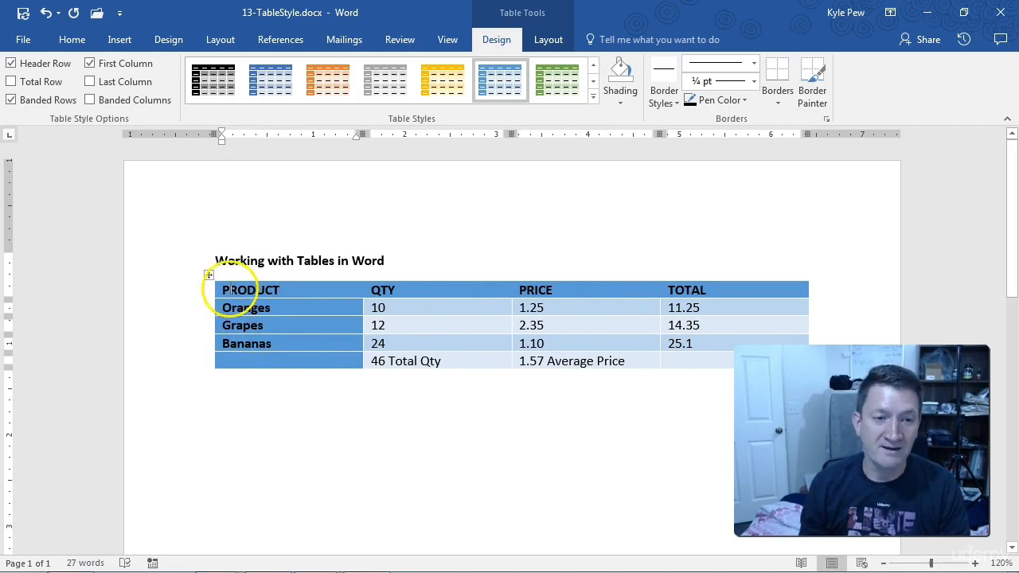
pyautogui.moveTo(219, 290); pyautogui.dragTo(676, 291)
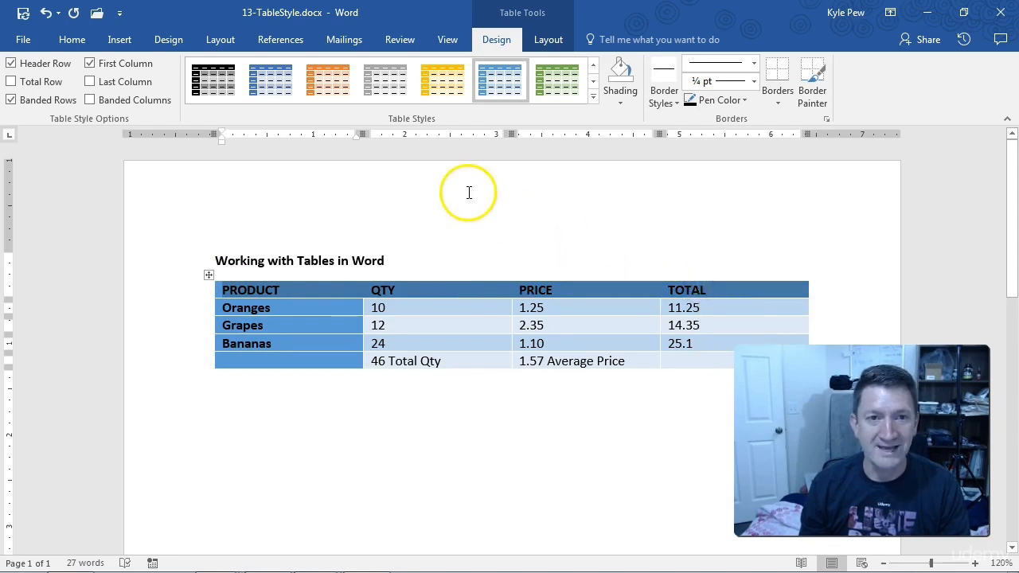
pyautogui.click(71, 39)
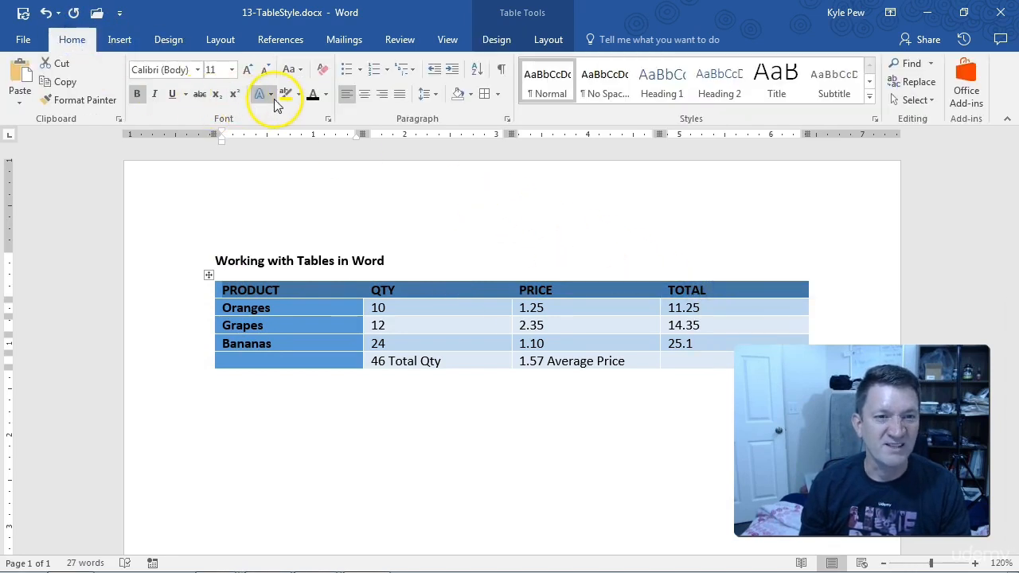
pyautogui.click(325, 96)
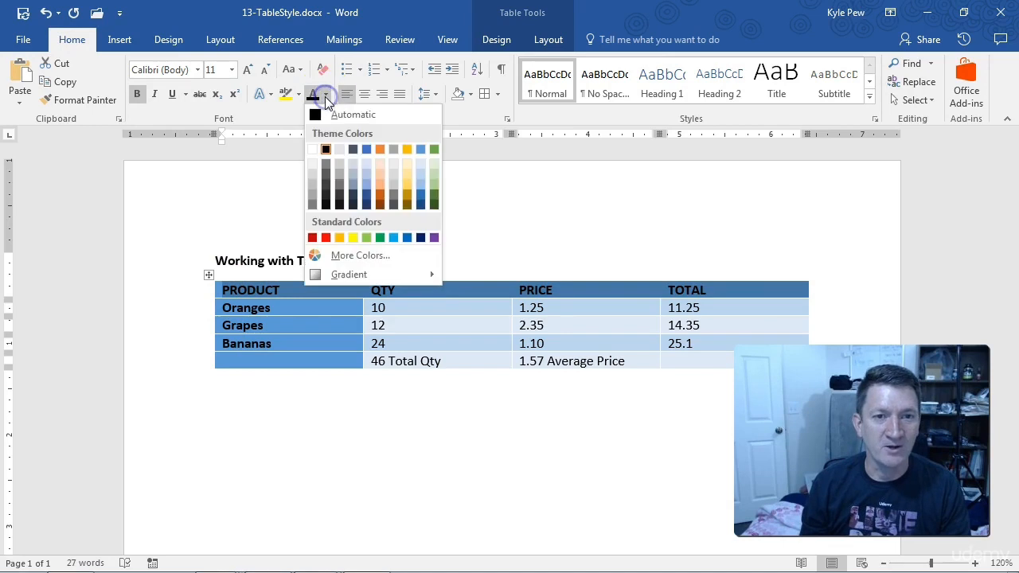
pyautogui.click(309, 149)
pyautogui.click(225, 214)
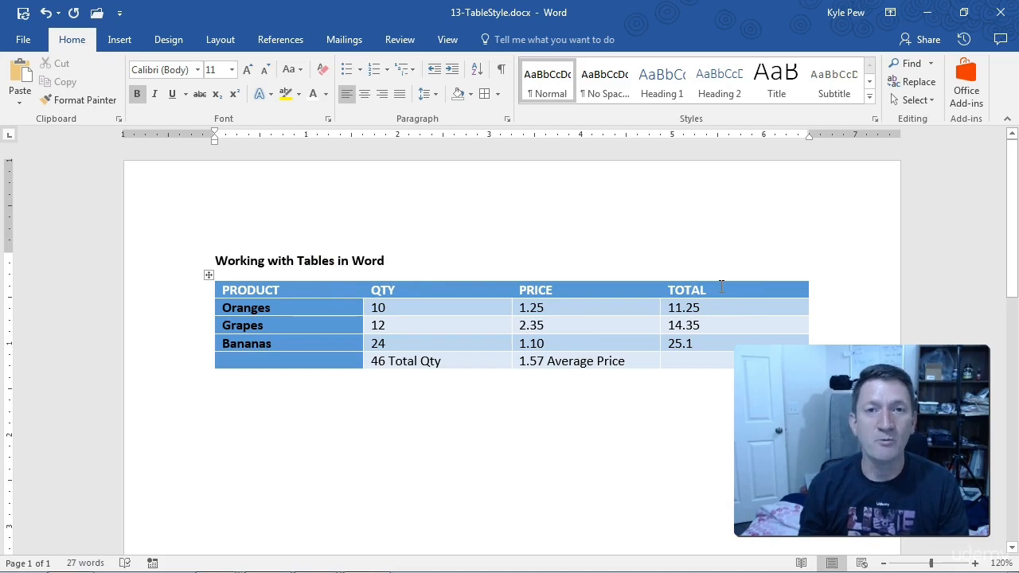
# Open the full set of ready-made table styles for the product table.
pyautogui.click(340, 309)
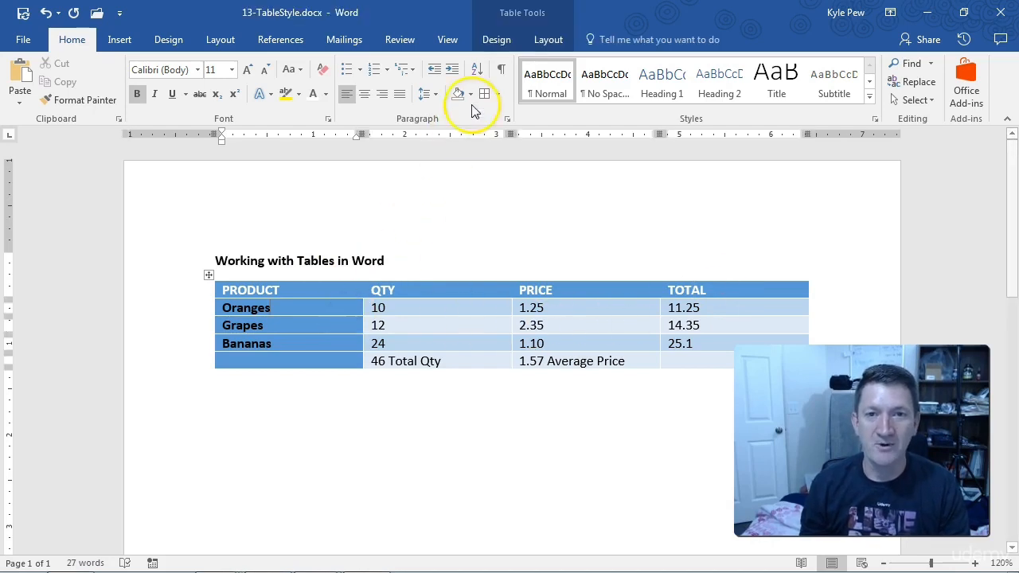
pyautogui.click(497, 39)
pyautogui.click(593, 97)
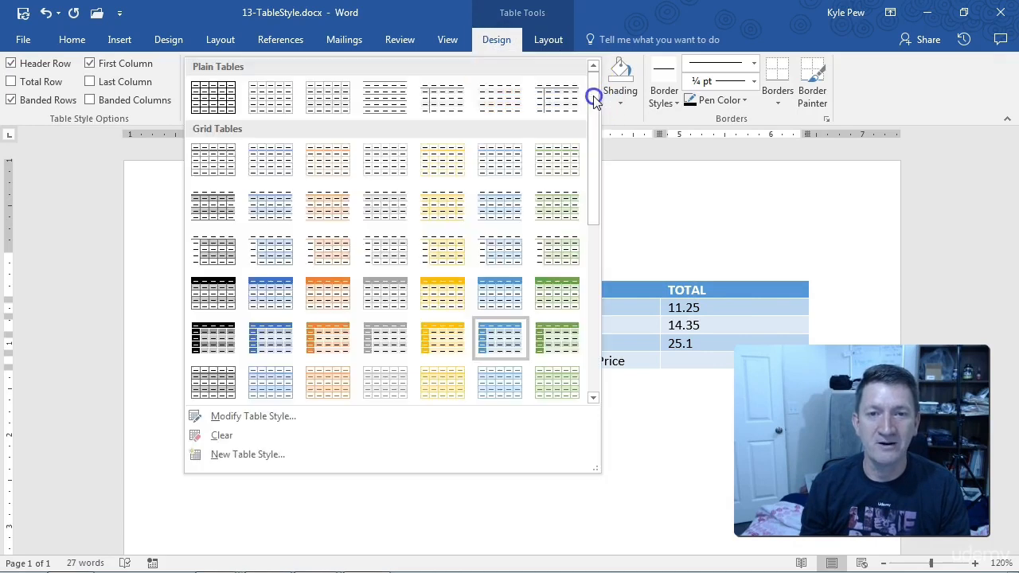